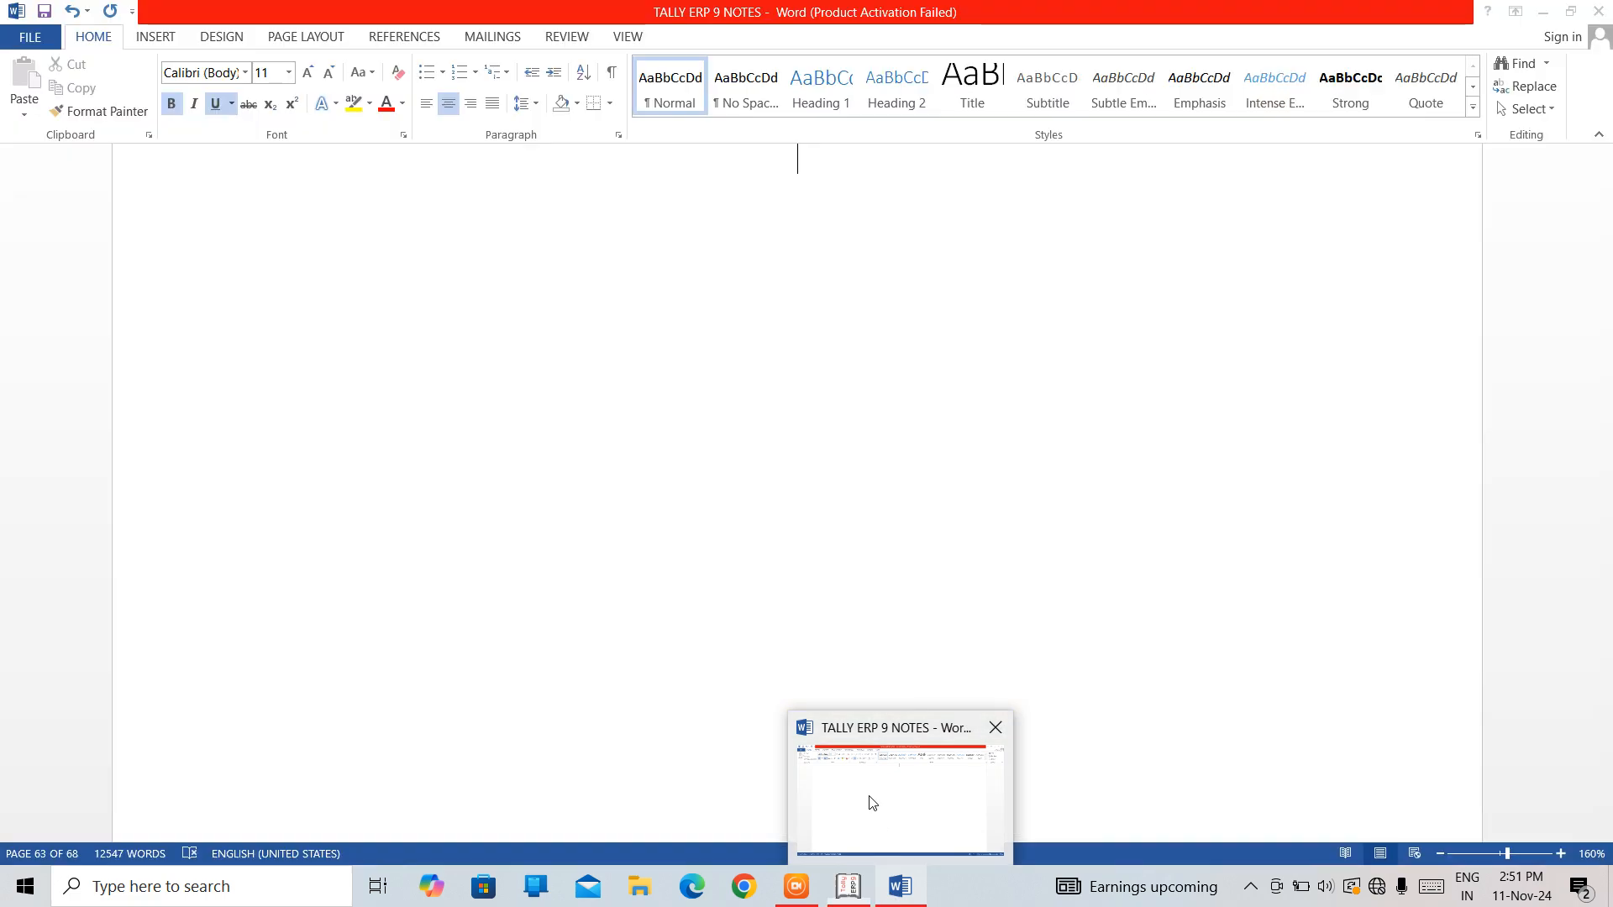
Enter the centred, bold, underlined heading "DEBIT CARD" on the blank page of the TALLY ERP 9 NOTES document.
left_click(870, 798)
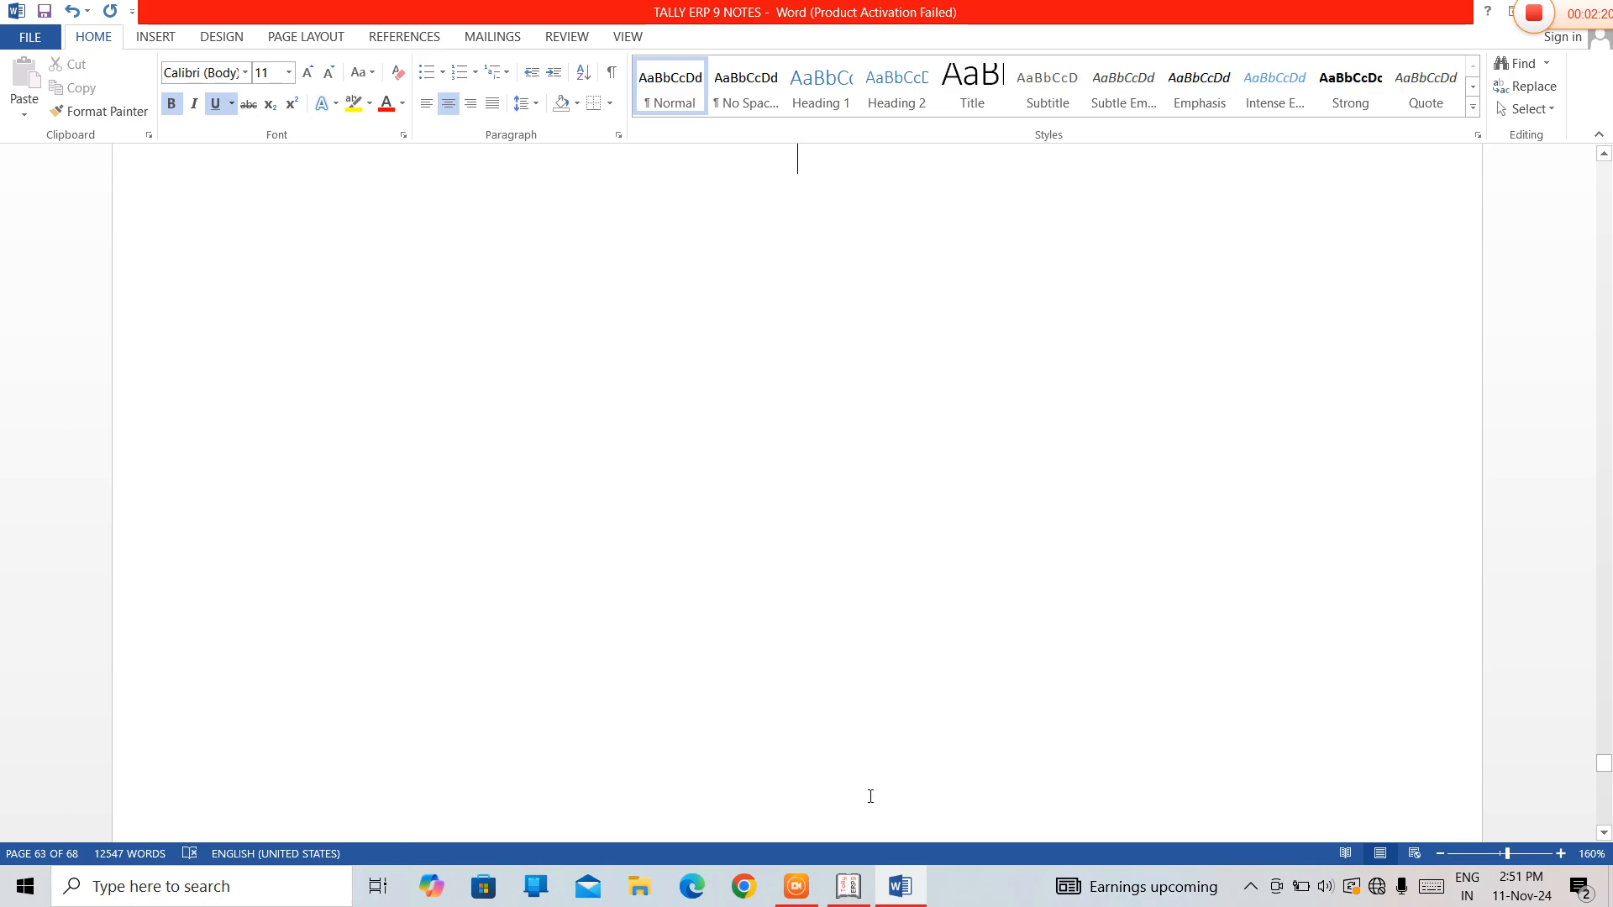
type("DE")
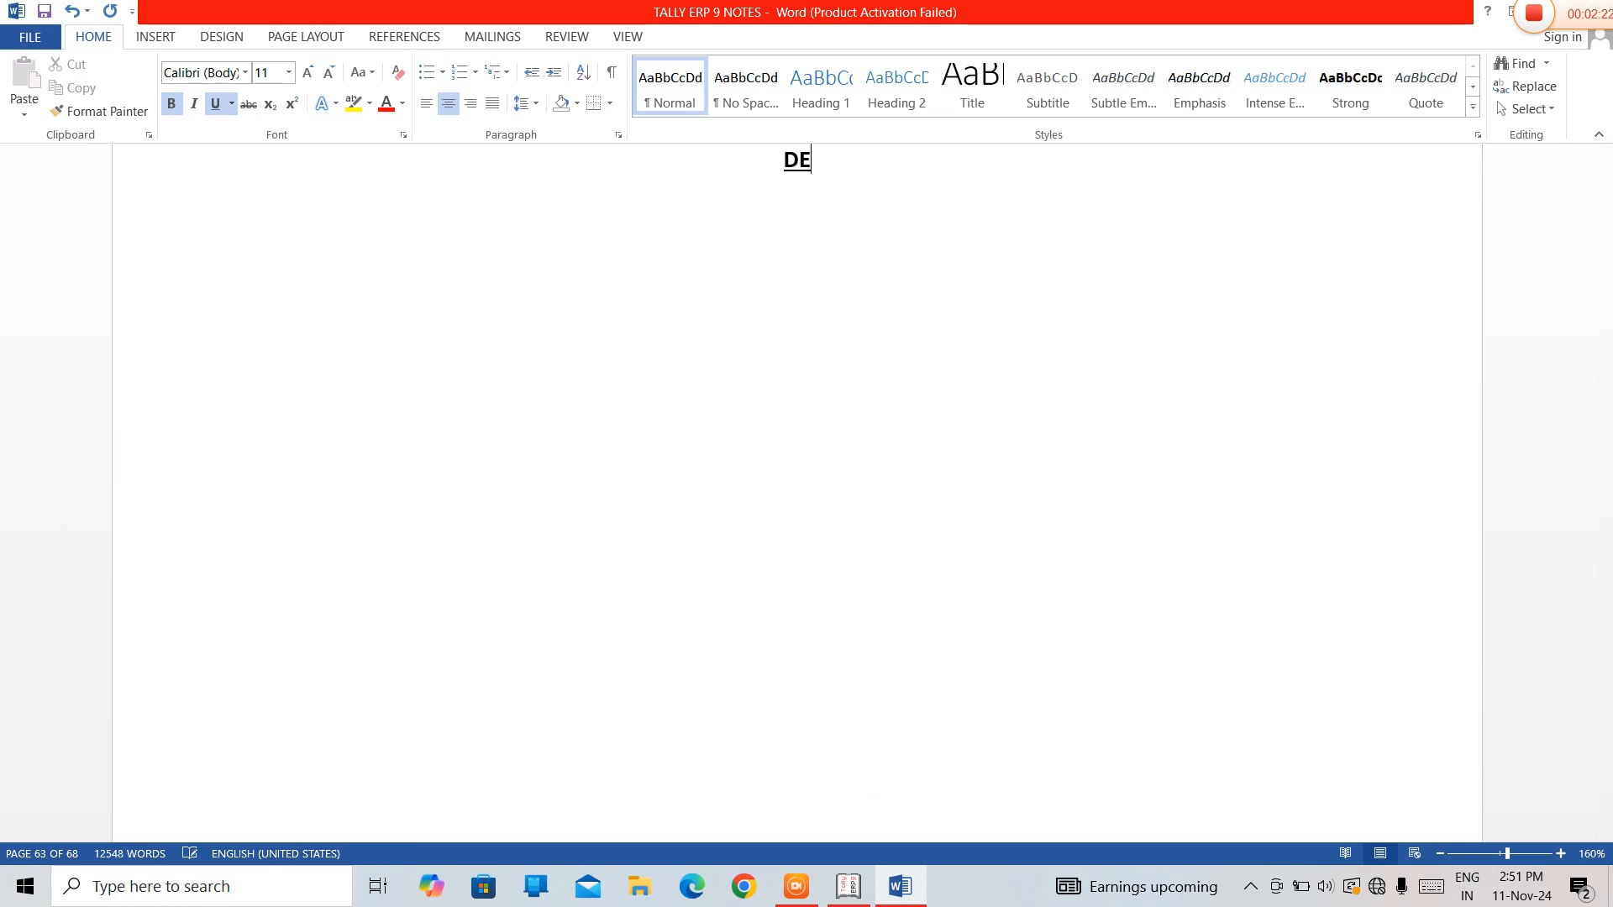
type("BIT CARD")
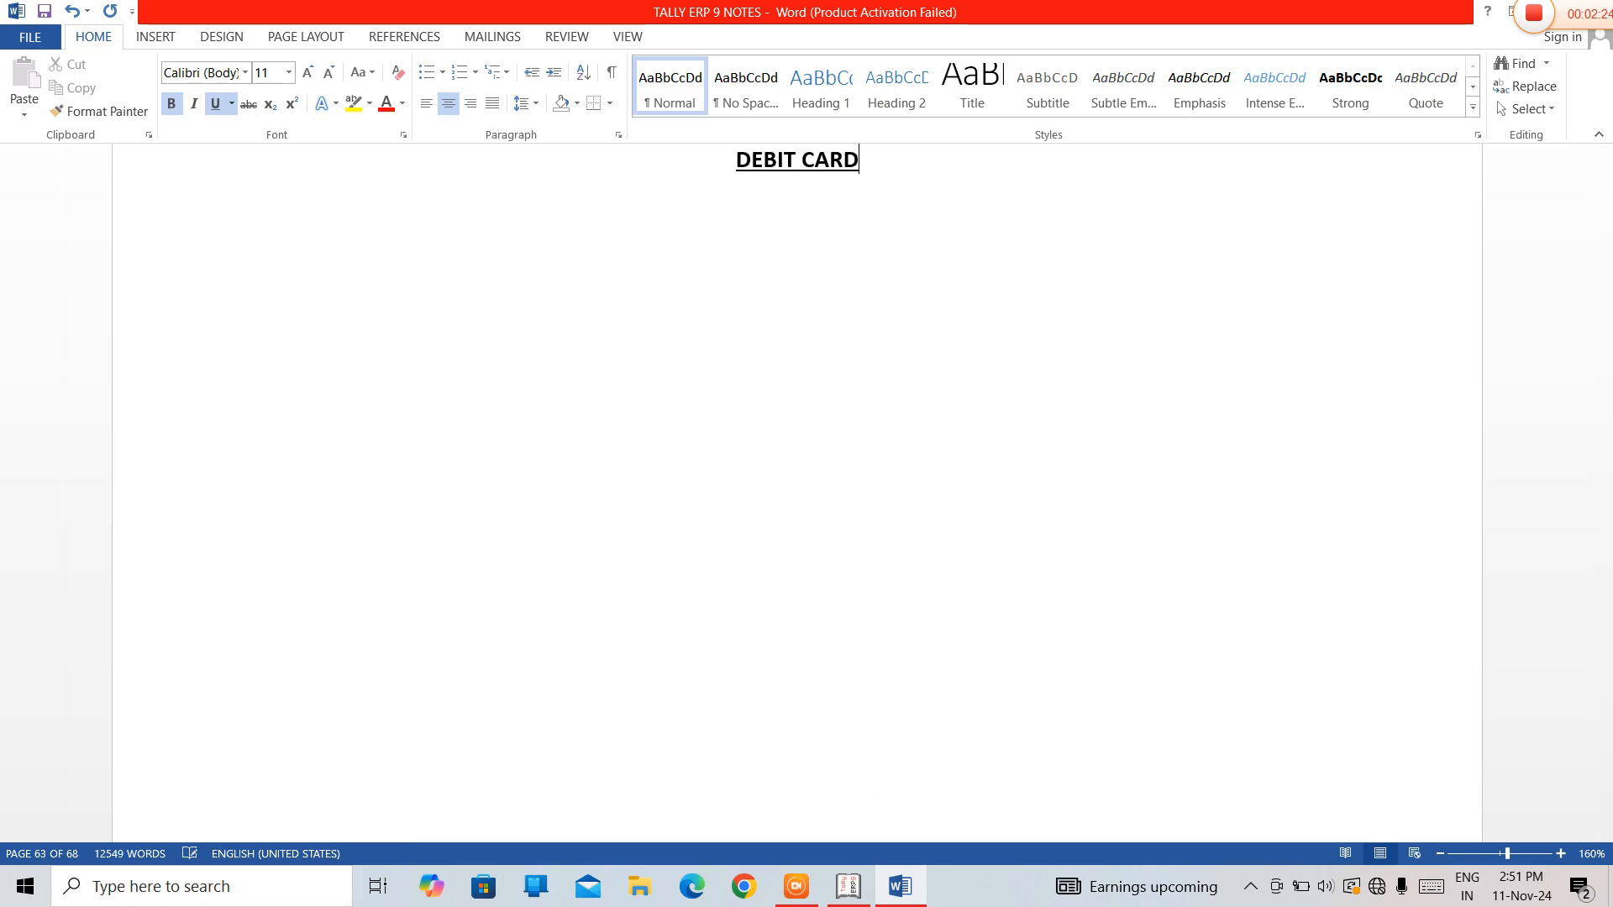
Start a left-aligned paragraph below the heading with "IT IS A FORM OF PLASTIC MONEY".
left_click(273, 207)
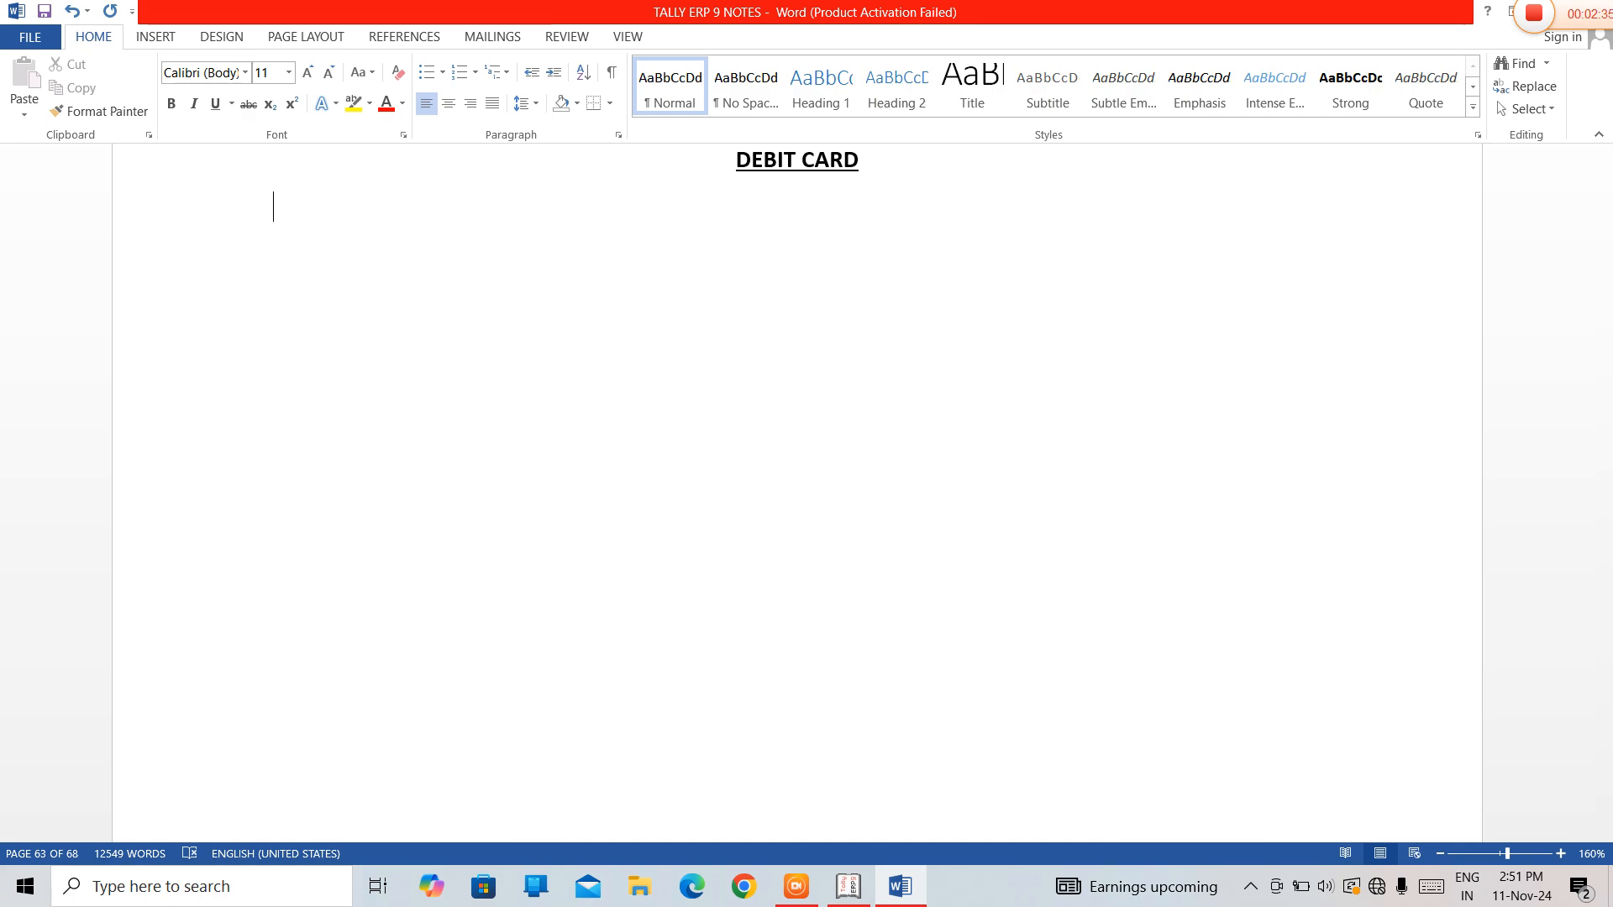
type("IT IS ALS")
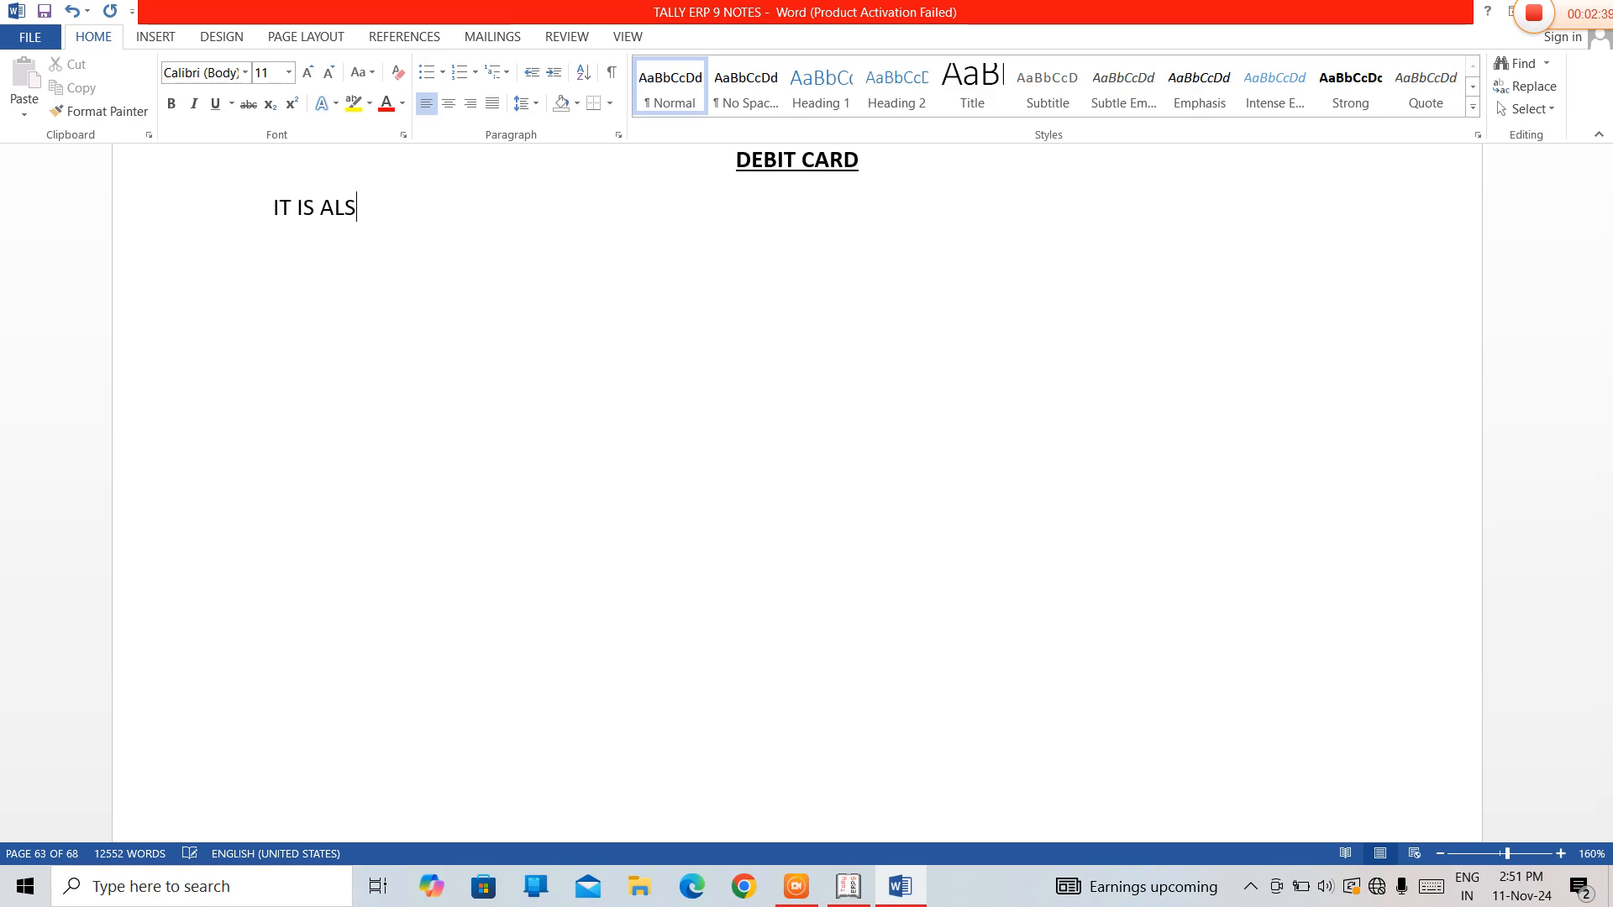
key("BackSpace")
key("BackSpace")
type("FOR")
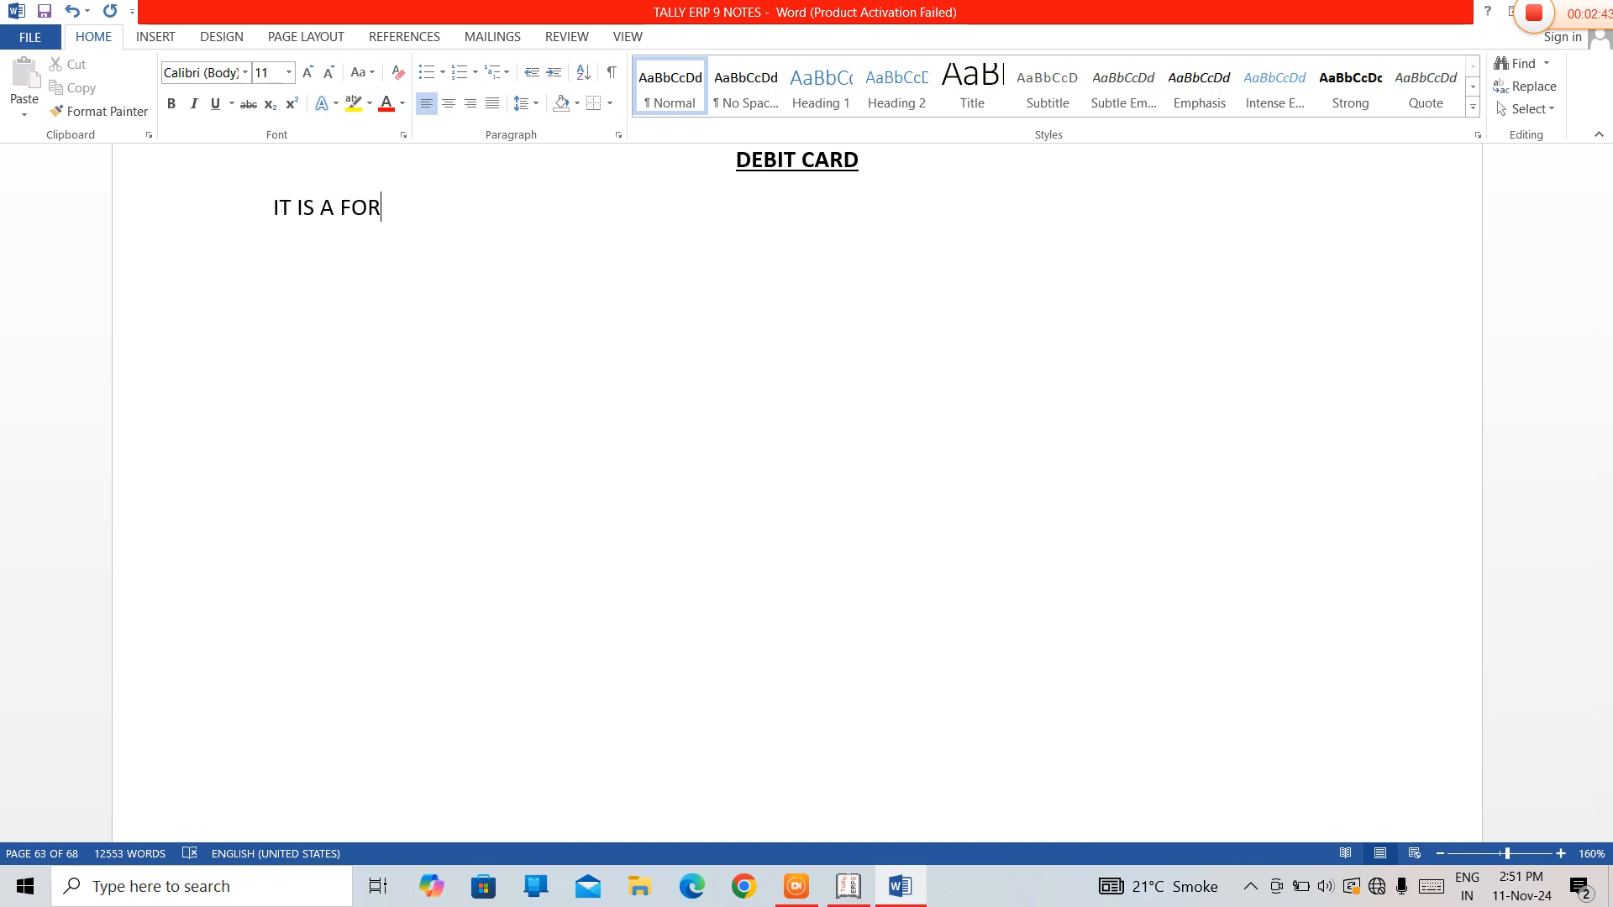
type(",")
key("BackSpace")
type("M OF PLASTIC MONEY")
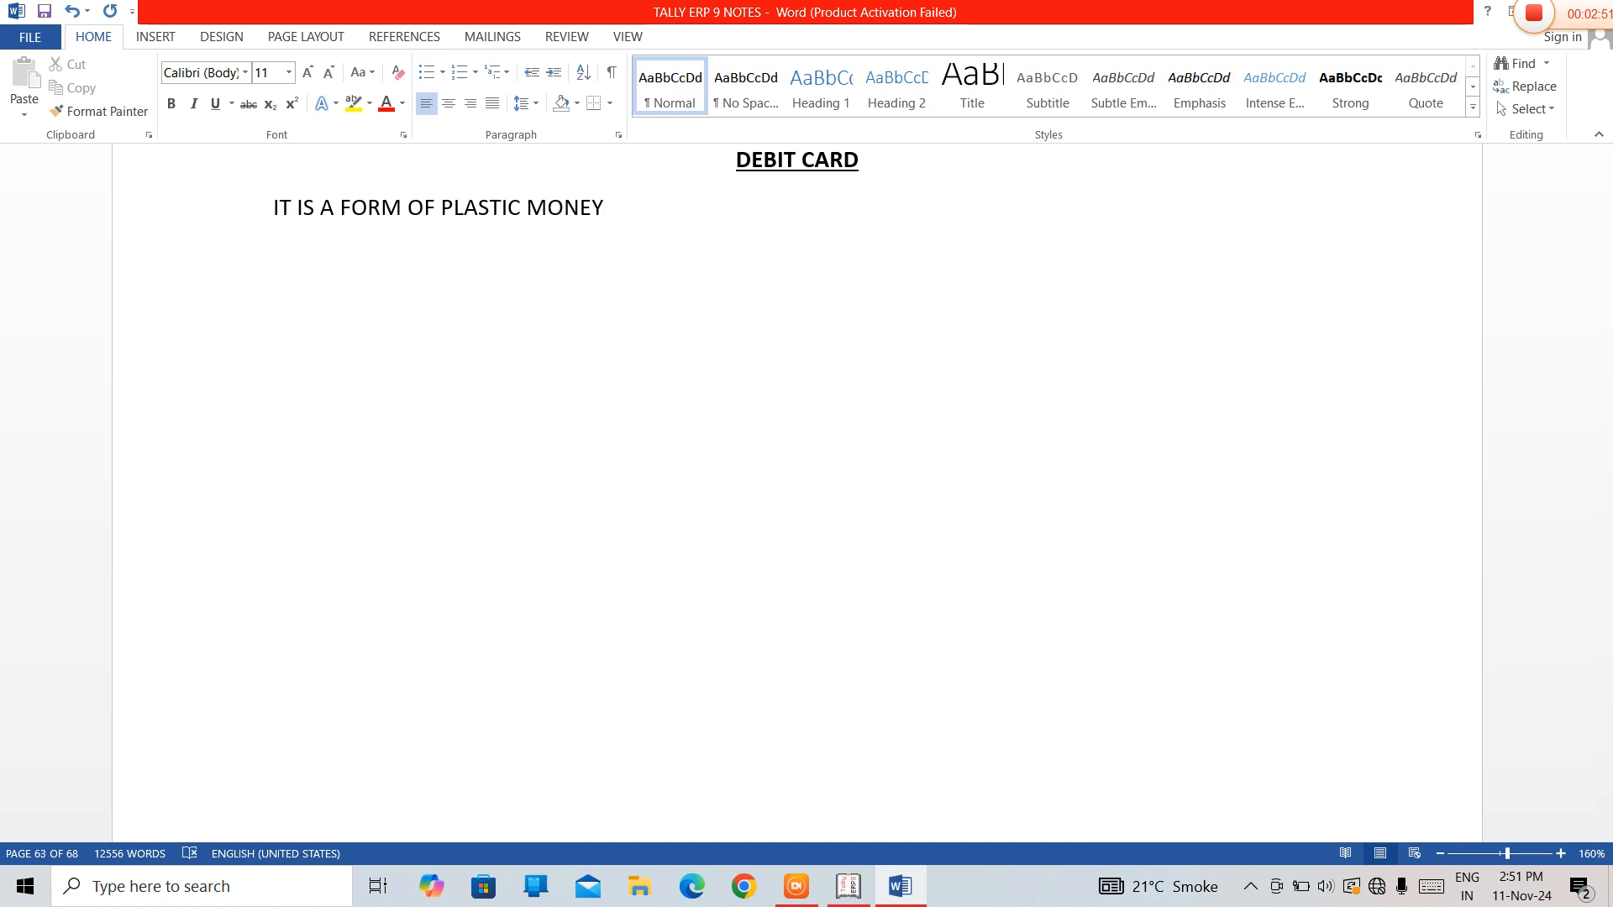
Continue the sentence with "THAT ENABLES THE CUSTOMER TO PAY THE MERCHANT'S OUTLETS".
type(" THAT ENABL")
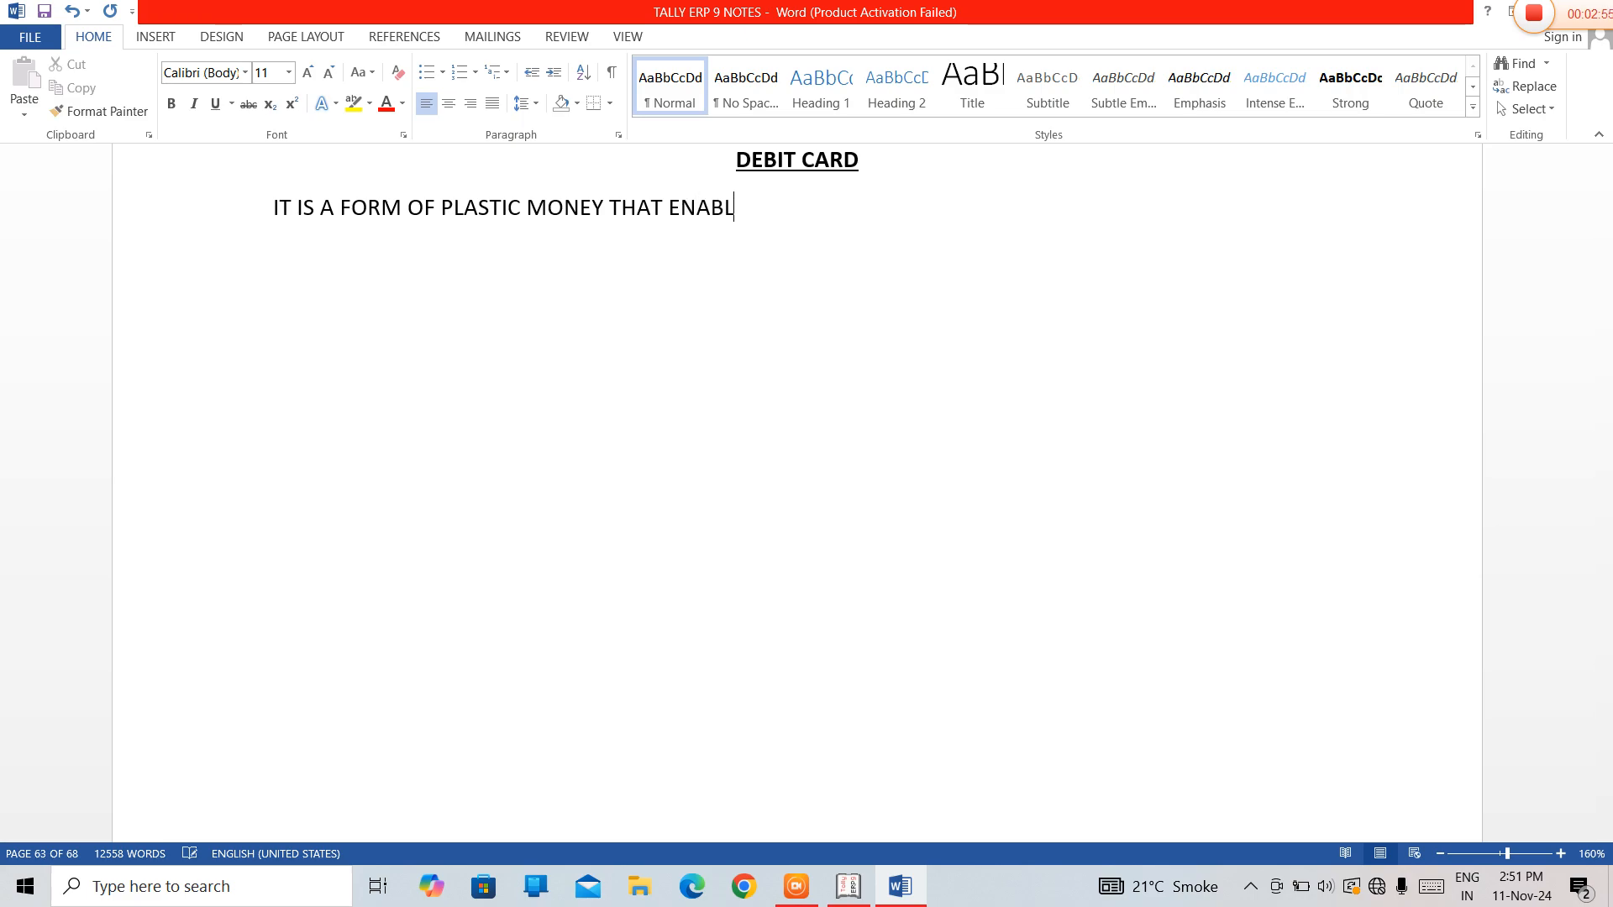
type("ES THE CUSTOMER TO")
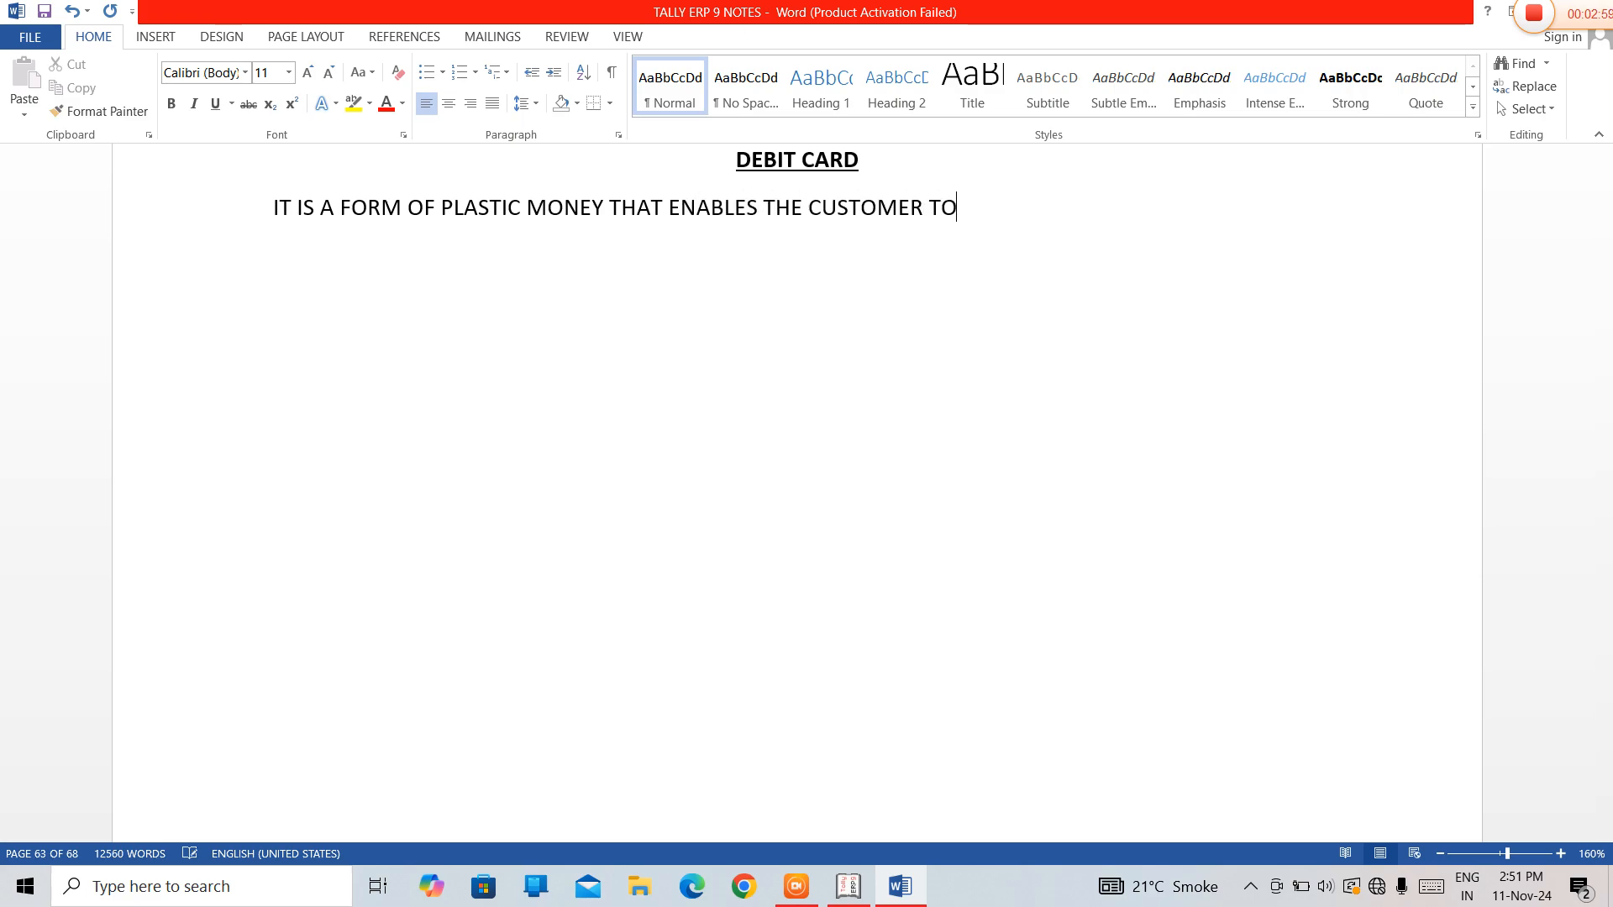
type(" PAY TH")
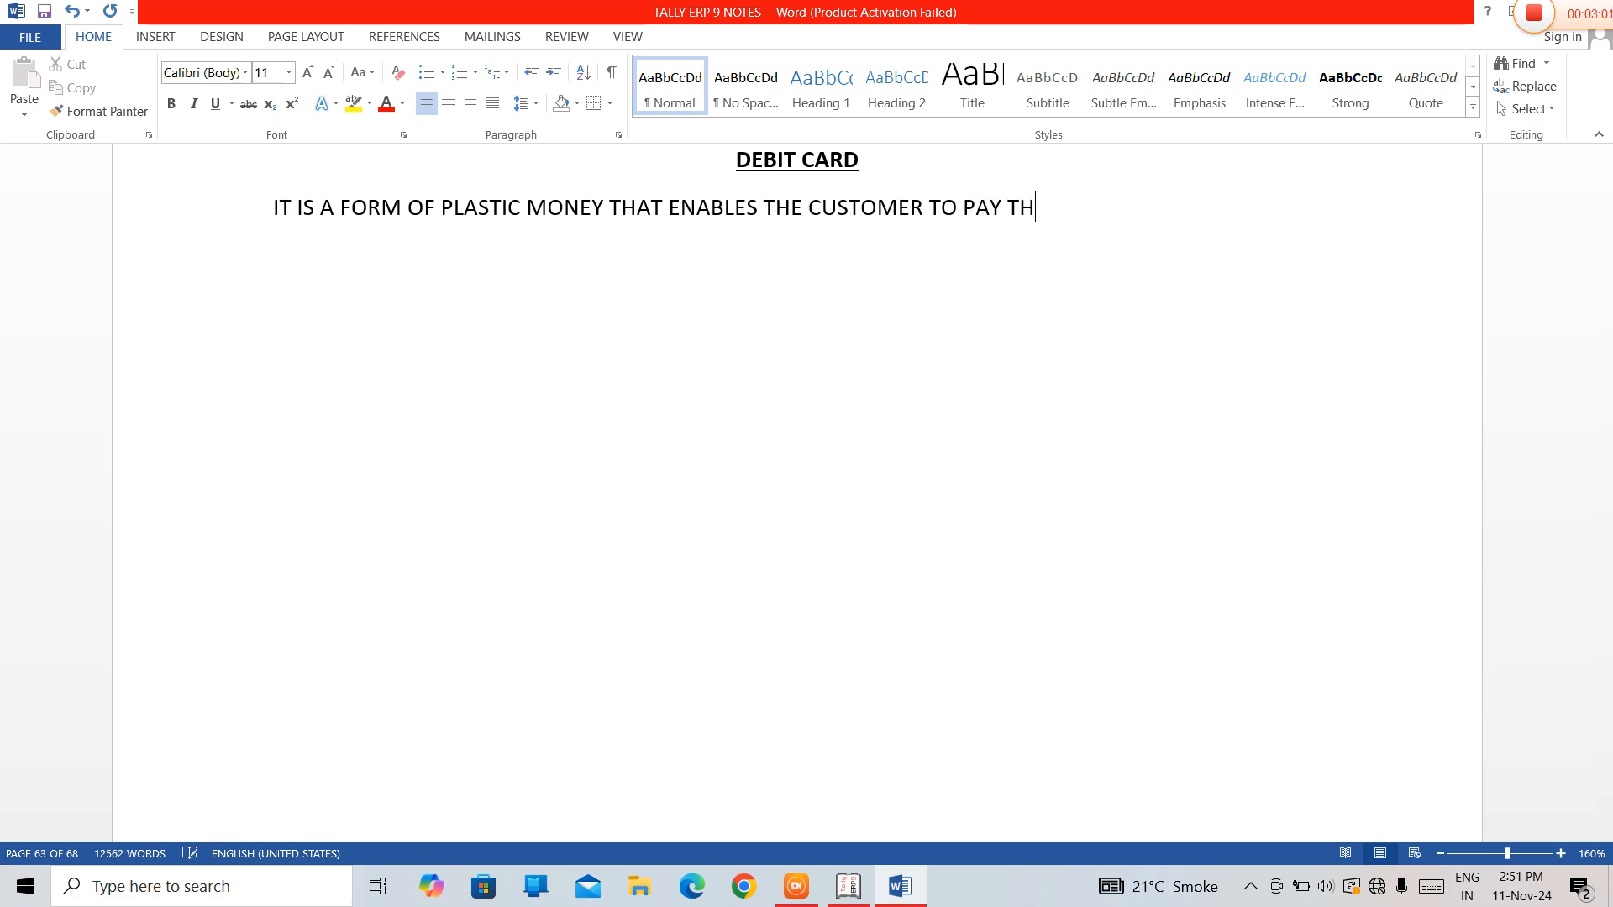
type("E ME")
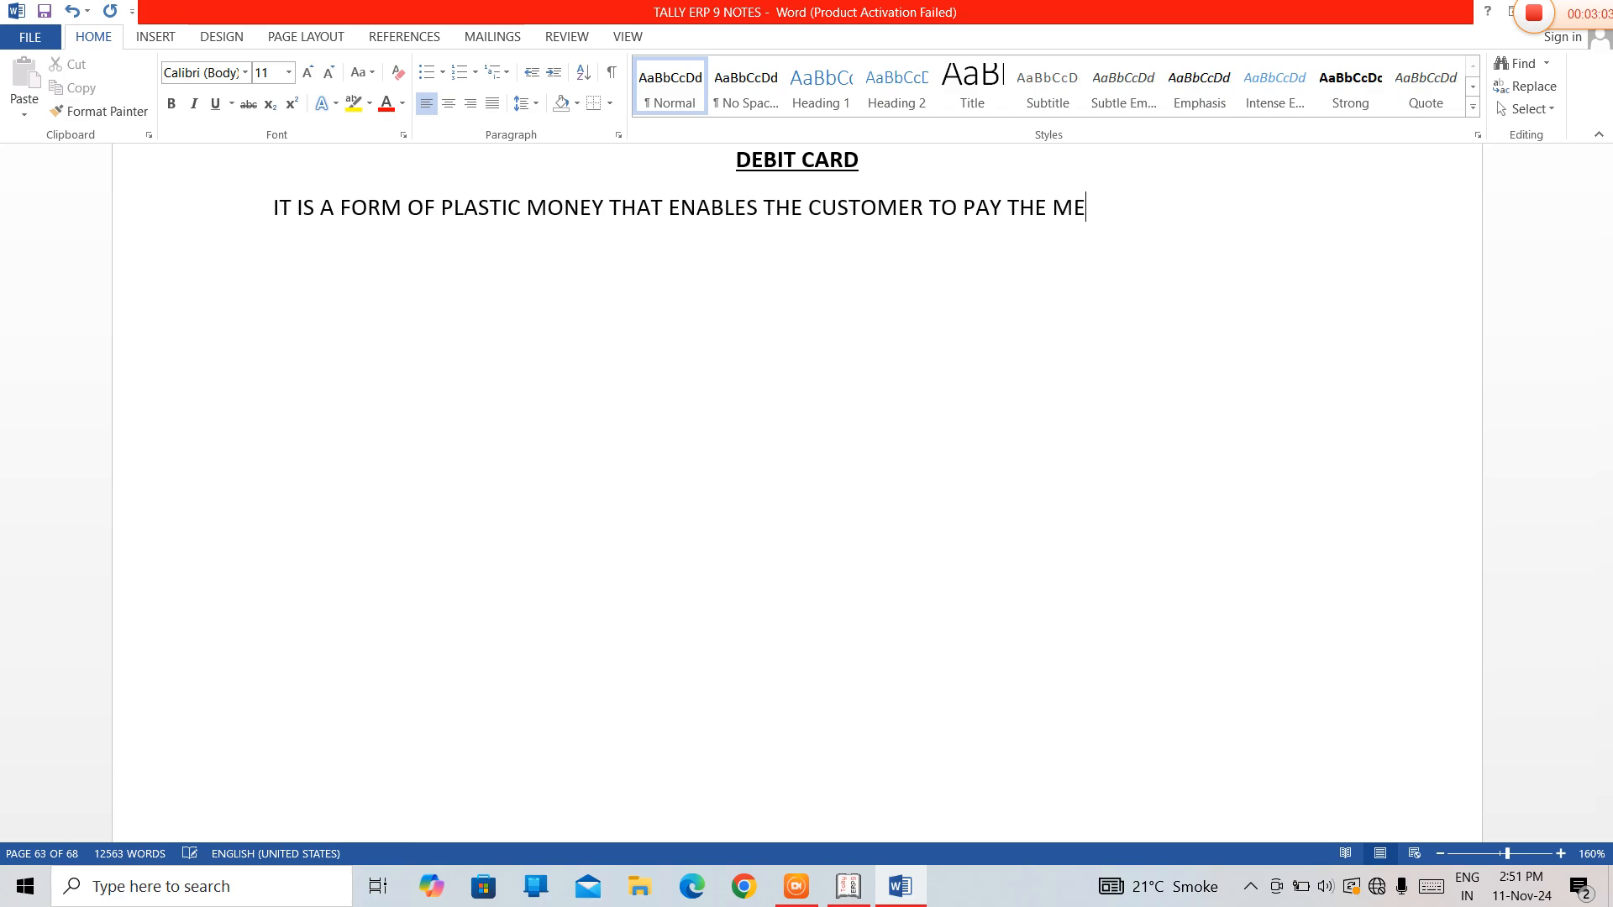
type("RCHANT")
type("'S OUTL")
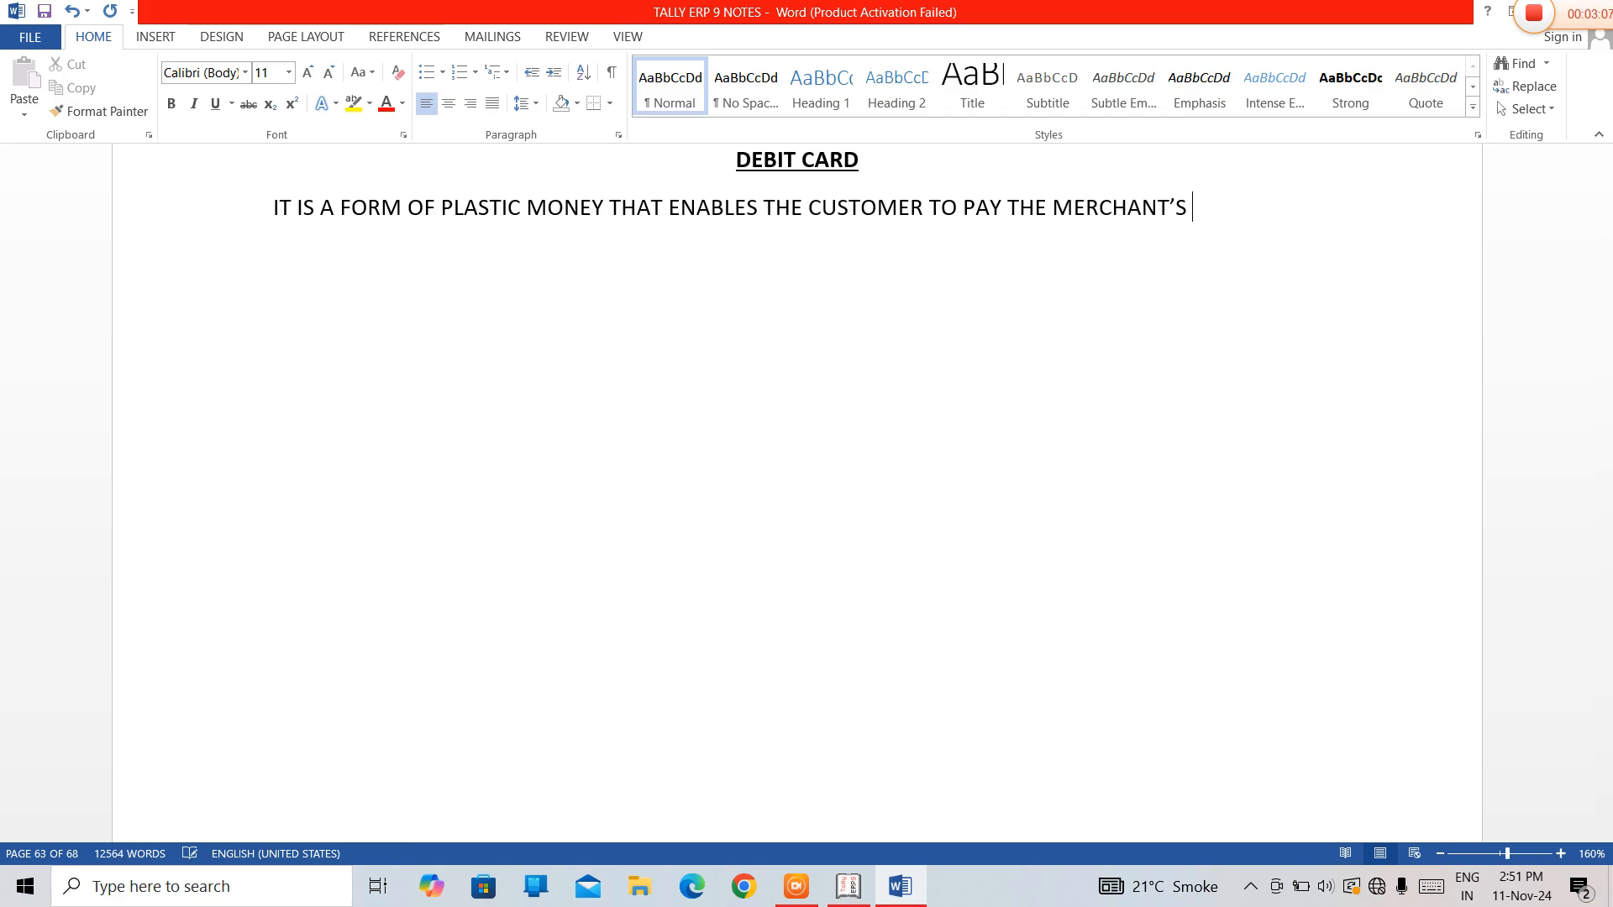
type("ETS ")
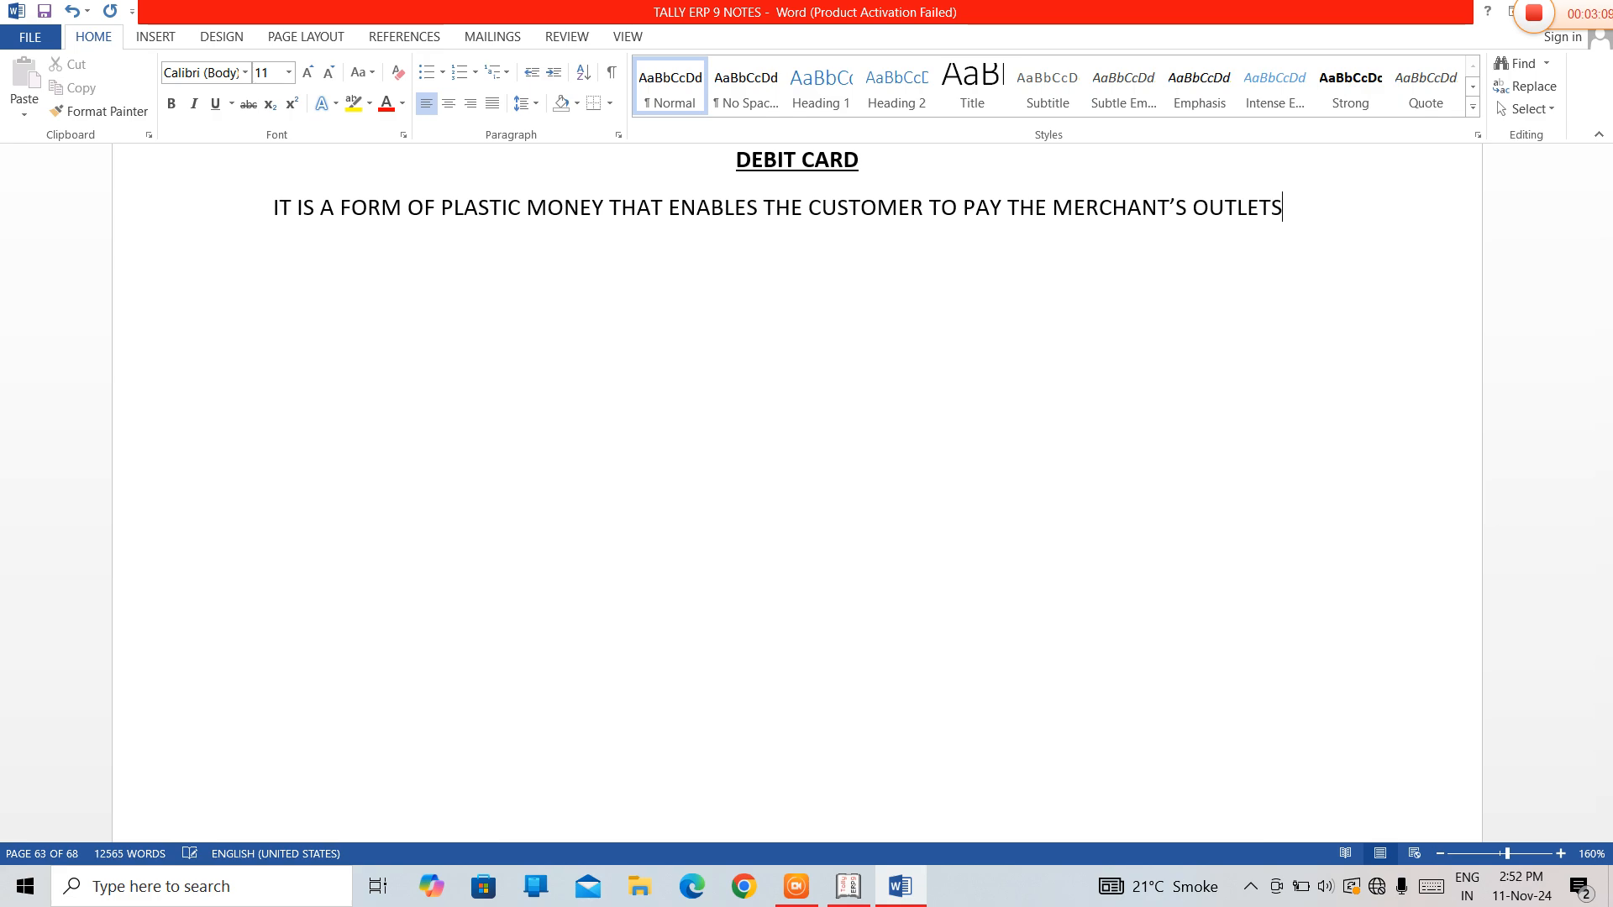
Extend the first paragraph's sentence with "FOR THE GOODS PURCHASED".
type("FOR")
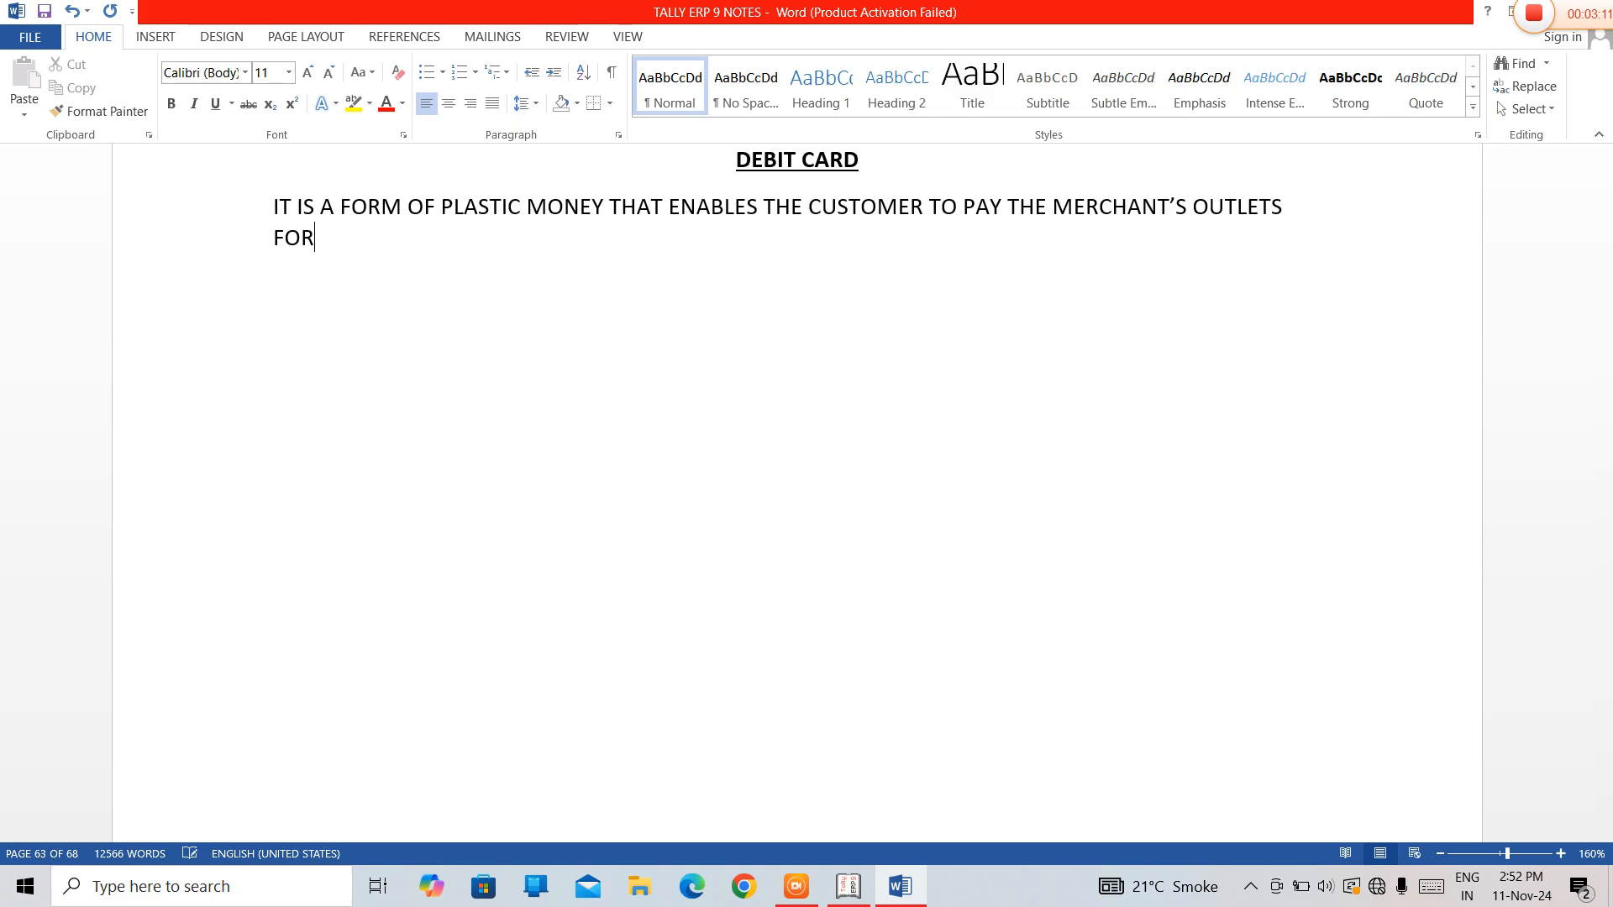
type(" THE GOODS PIR")
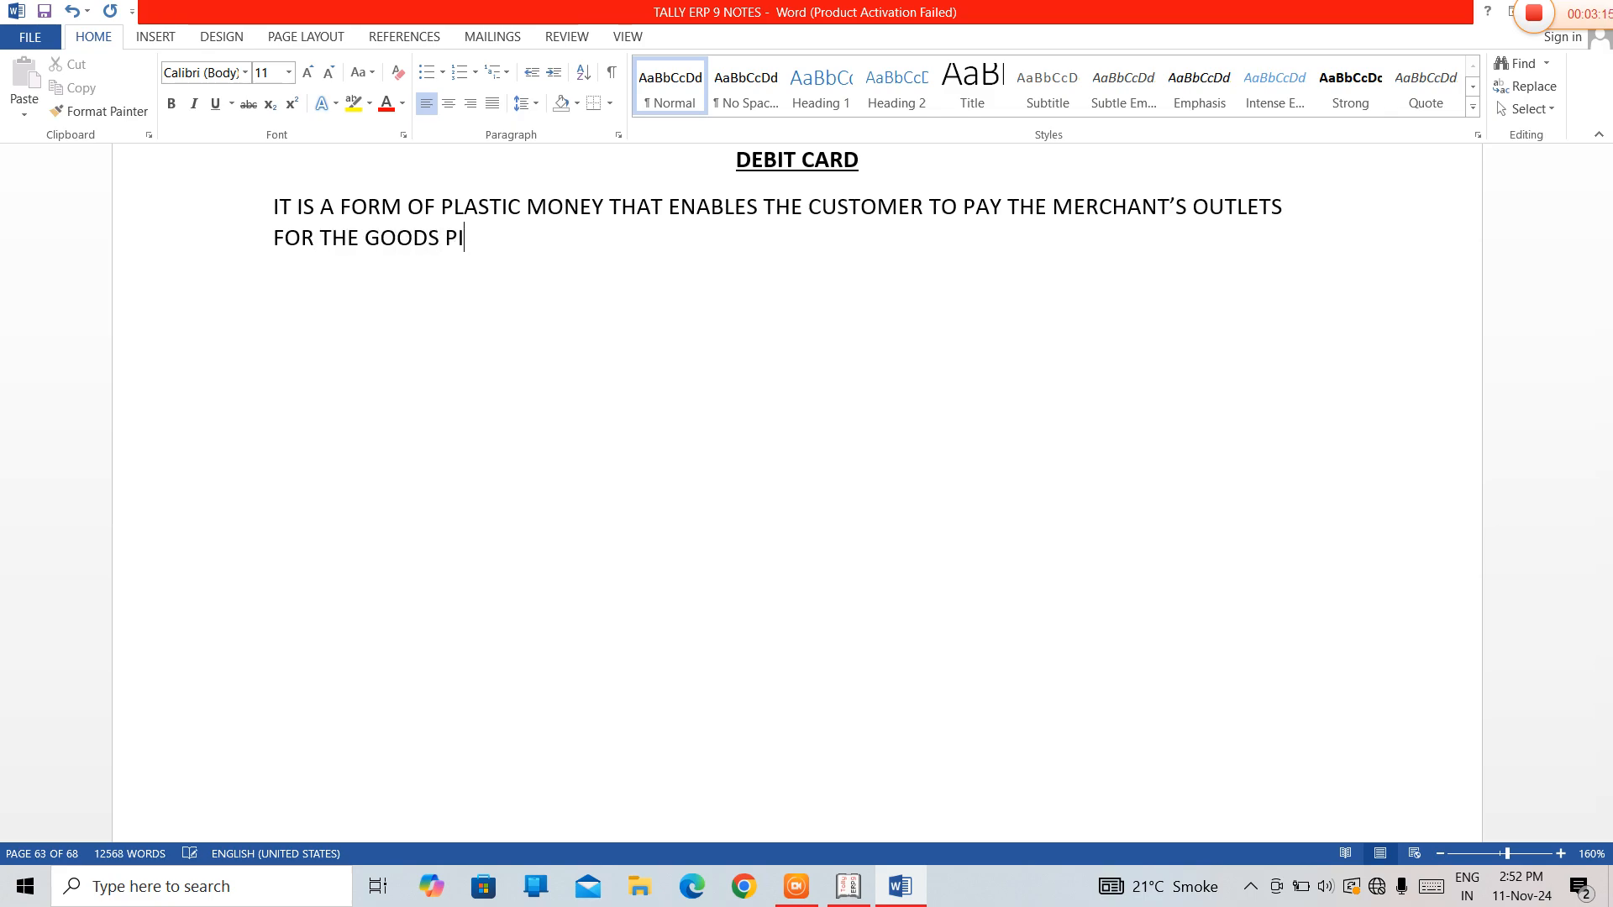
key("BackSpace")
key("BackSpace")
key("BackSpace")
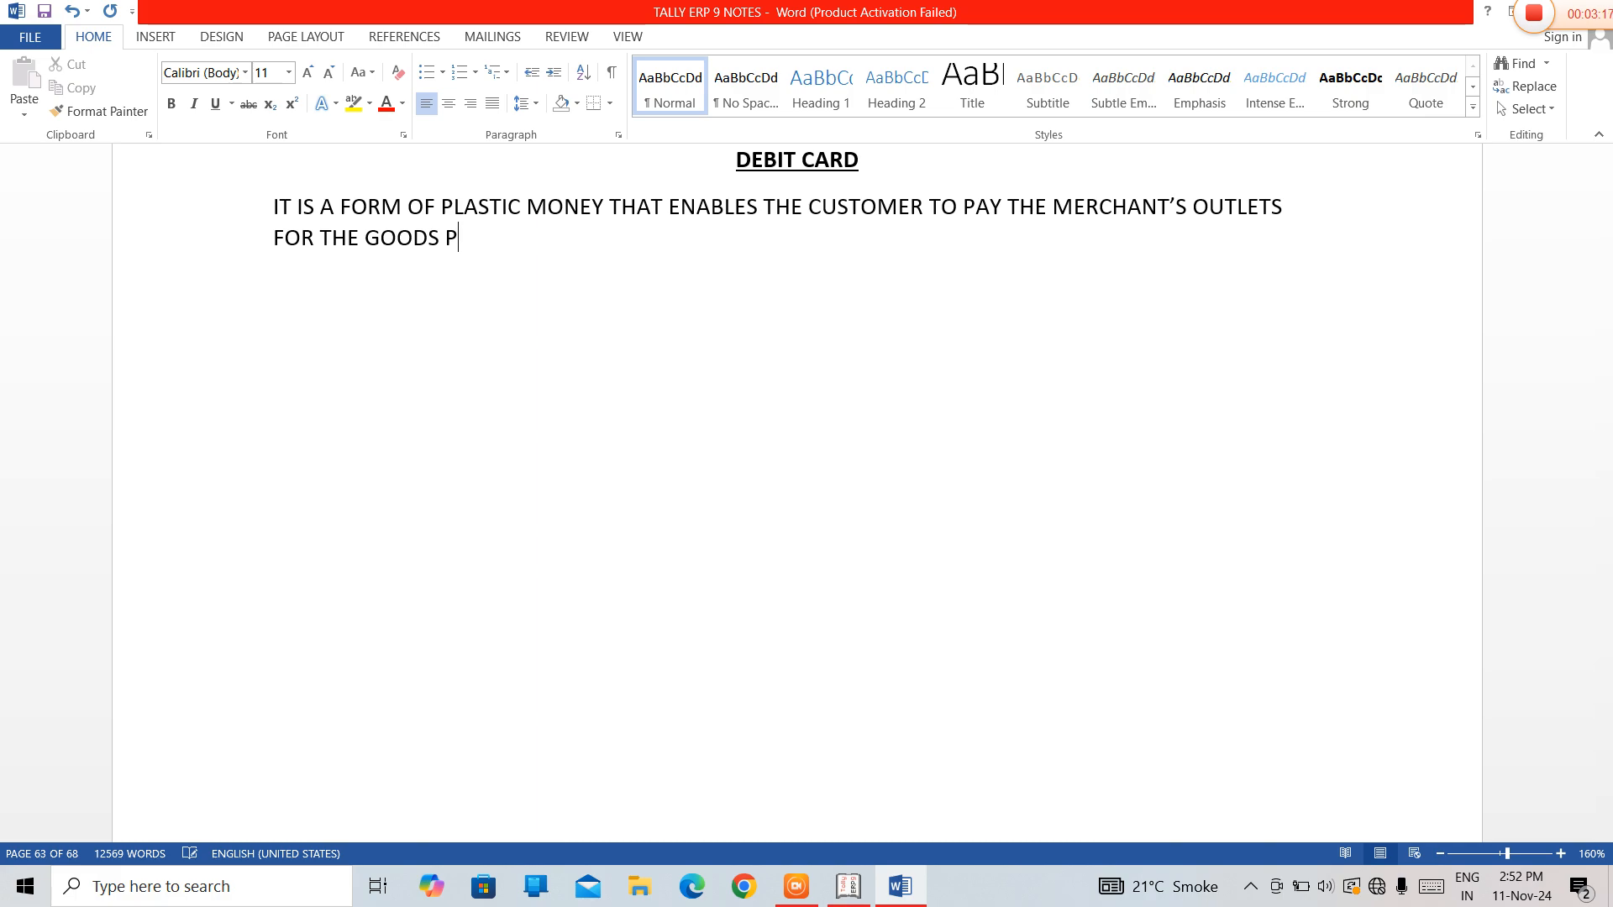
type("URCHAS")
key("BackSpace")
key("BackSpace")
type("ASED")
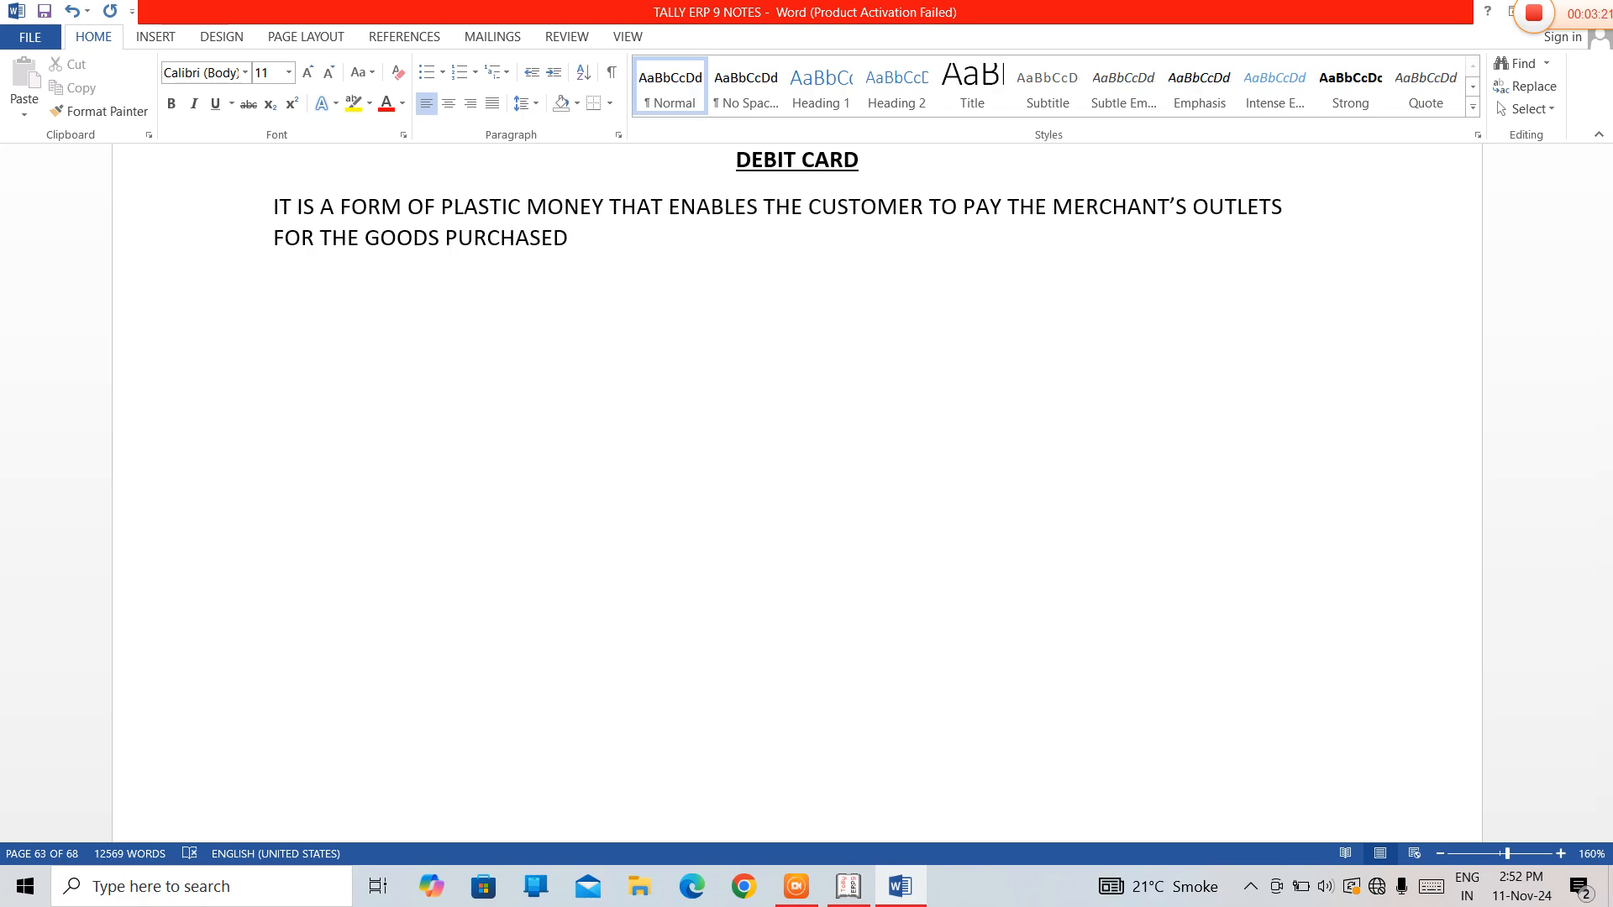
Finish the first paragraph with "AND SERVICES AVAILED,IF ANY." and start a new paragraph.
type(" AND SERVICES")
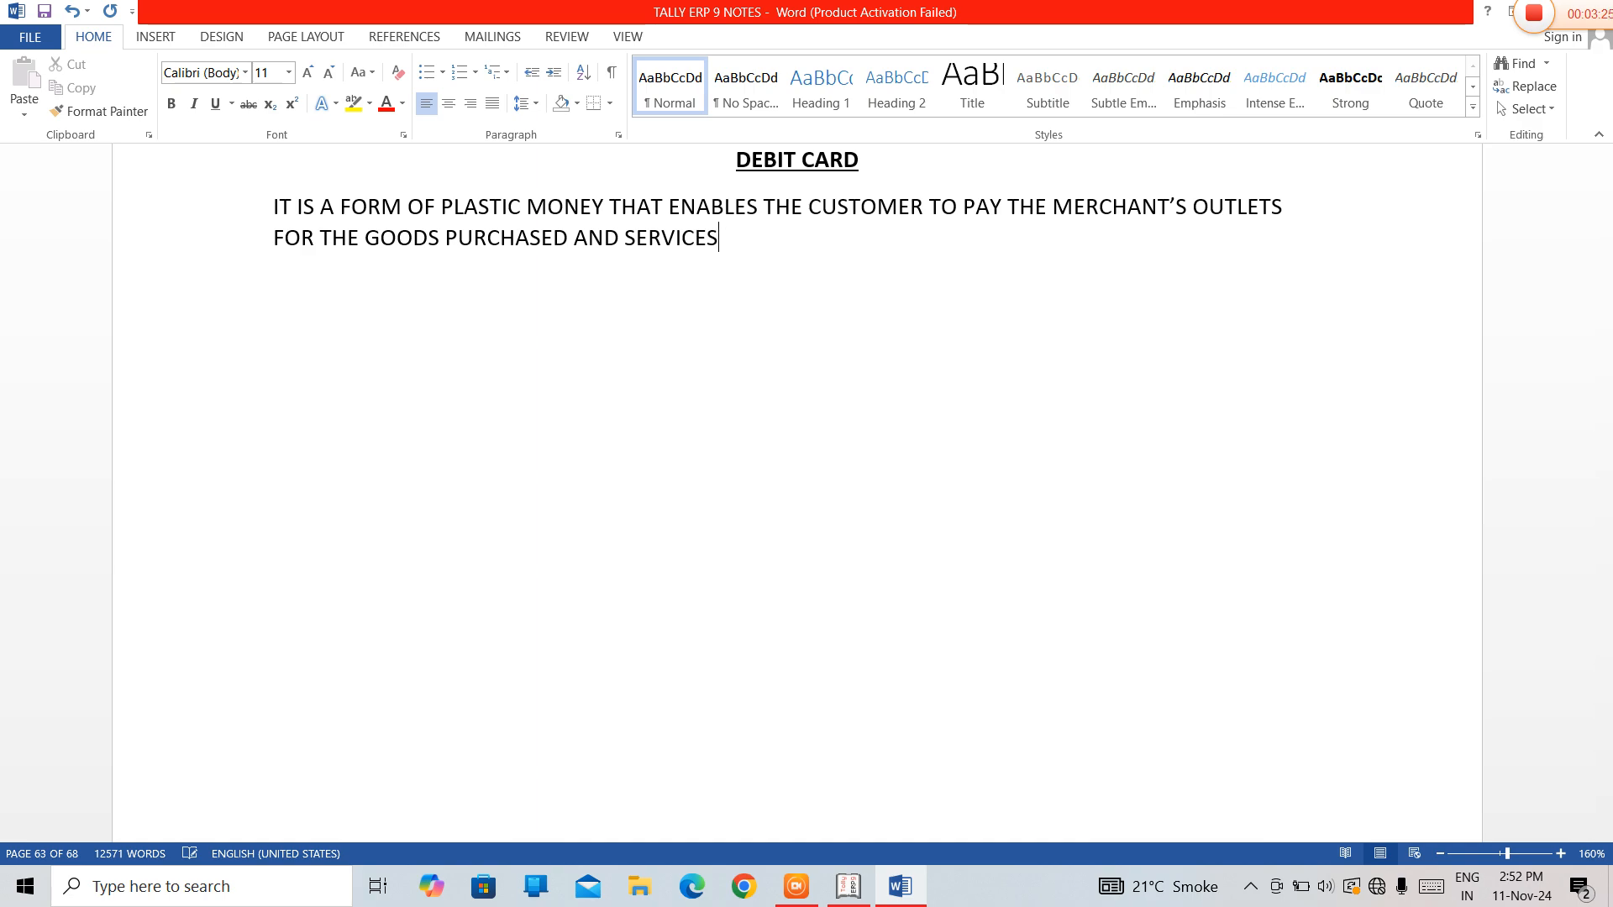
type(" AVAILED")
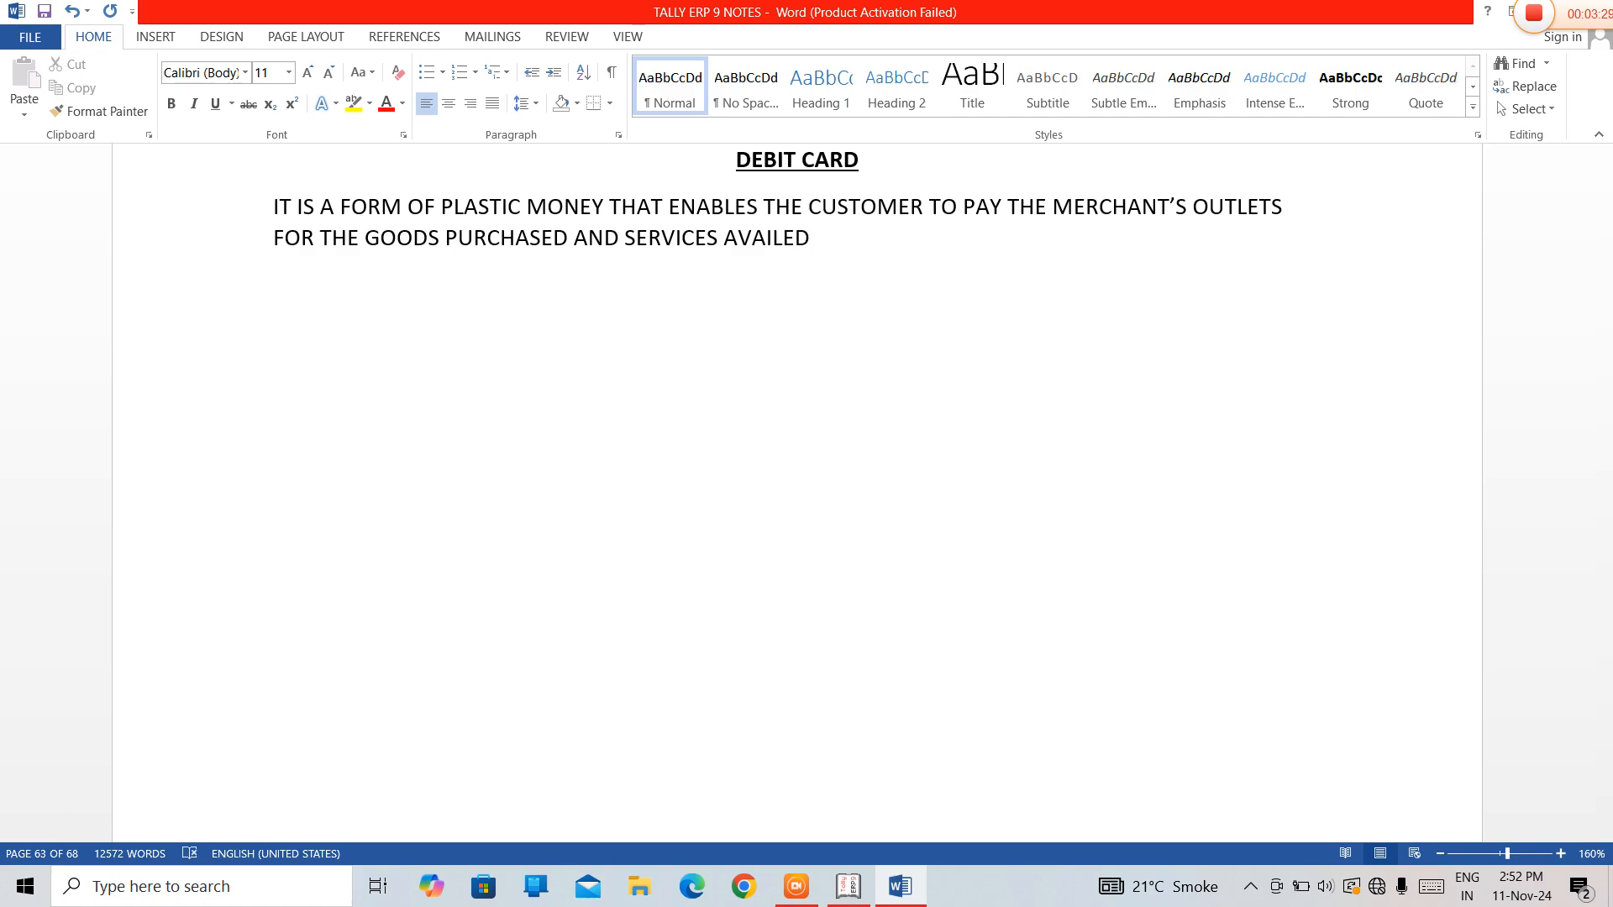
type(",IF ANY.")
key("Return")
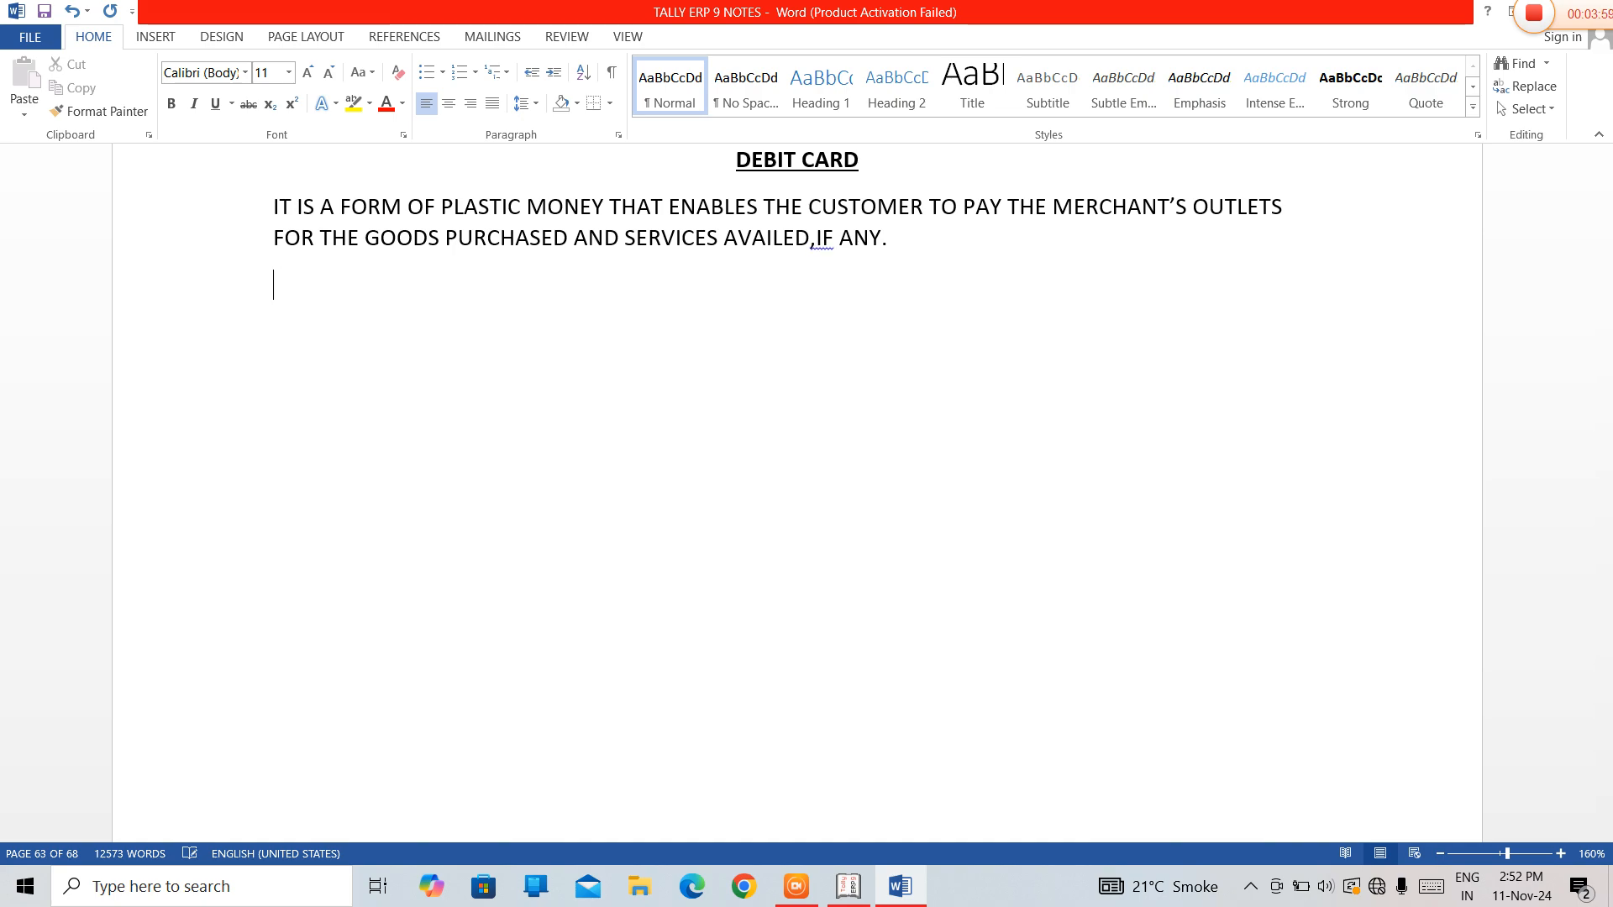
Write the second paragraph: "THE TRANSACTIONS ON DEBIT CARD ARE BASED ON THE PRINCIPLE- BUY NOW AND PAY NOW".
type("THE TRA")
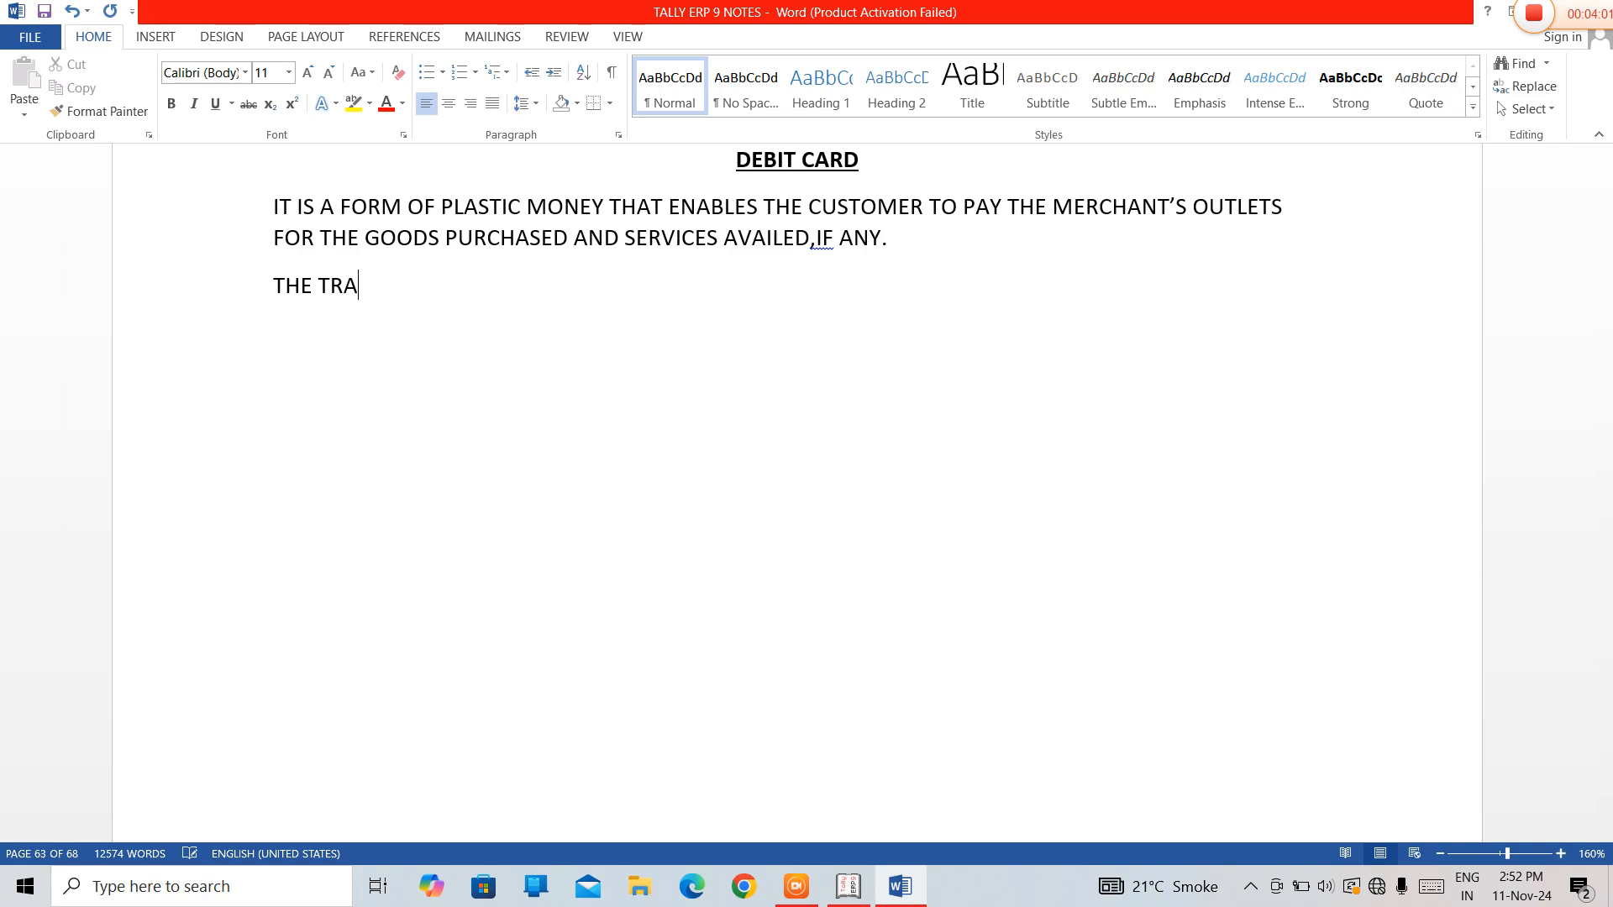
type("NSACTIONS ON ")
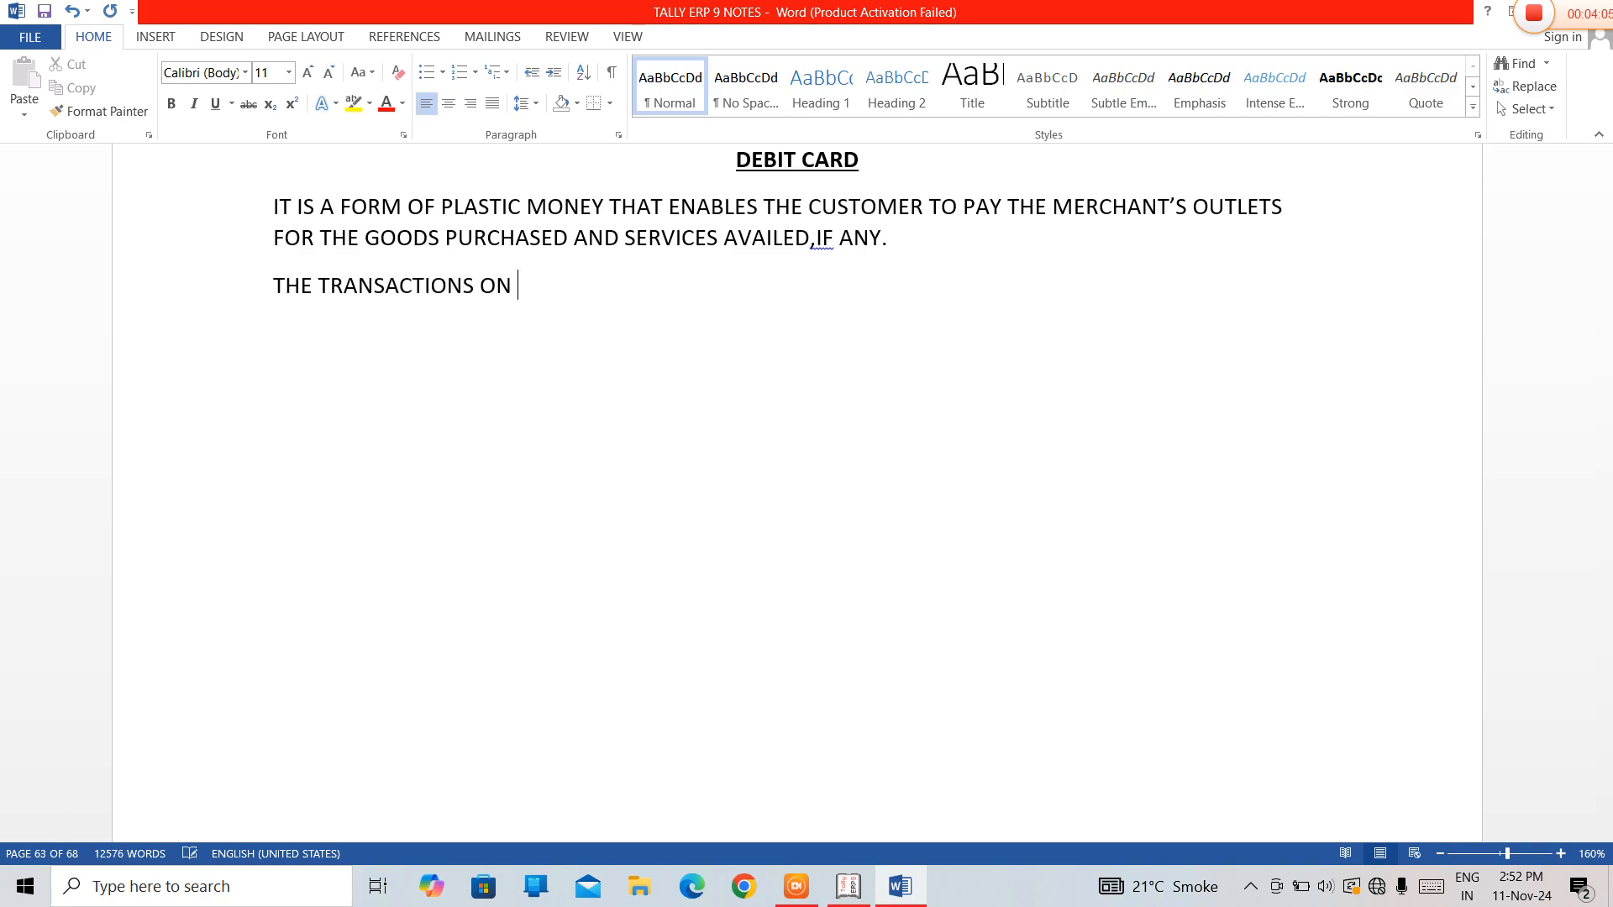
type("DEBIT CARD")
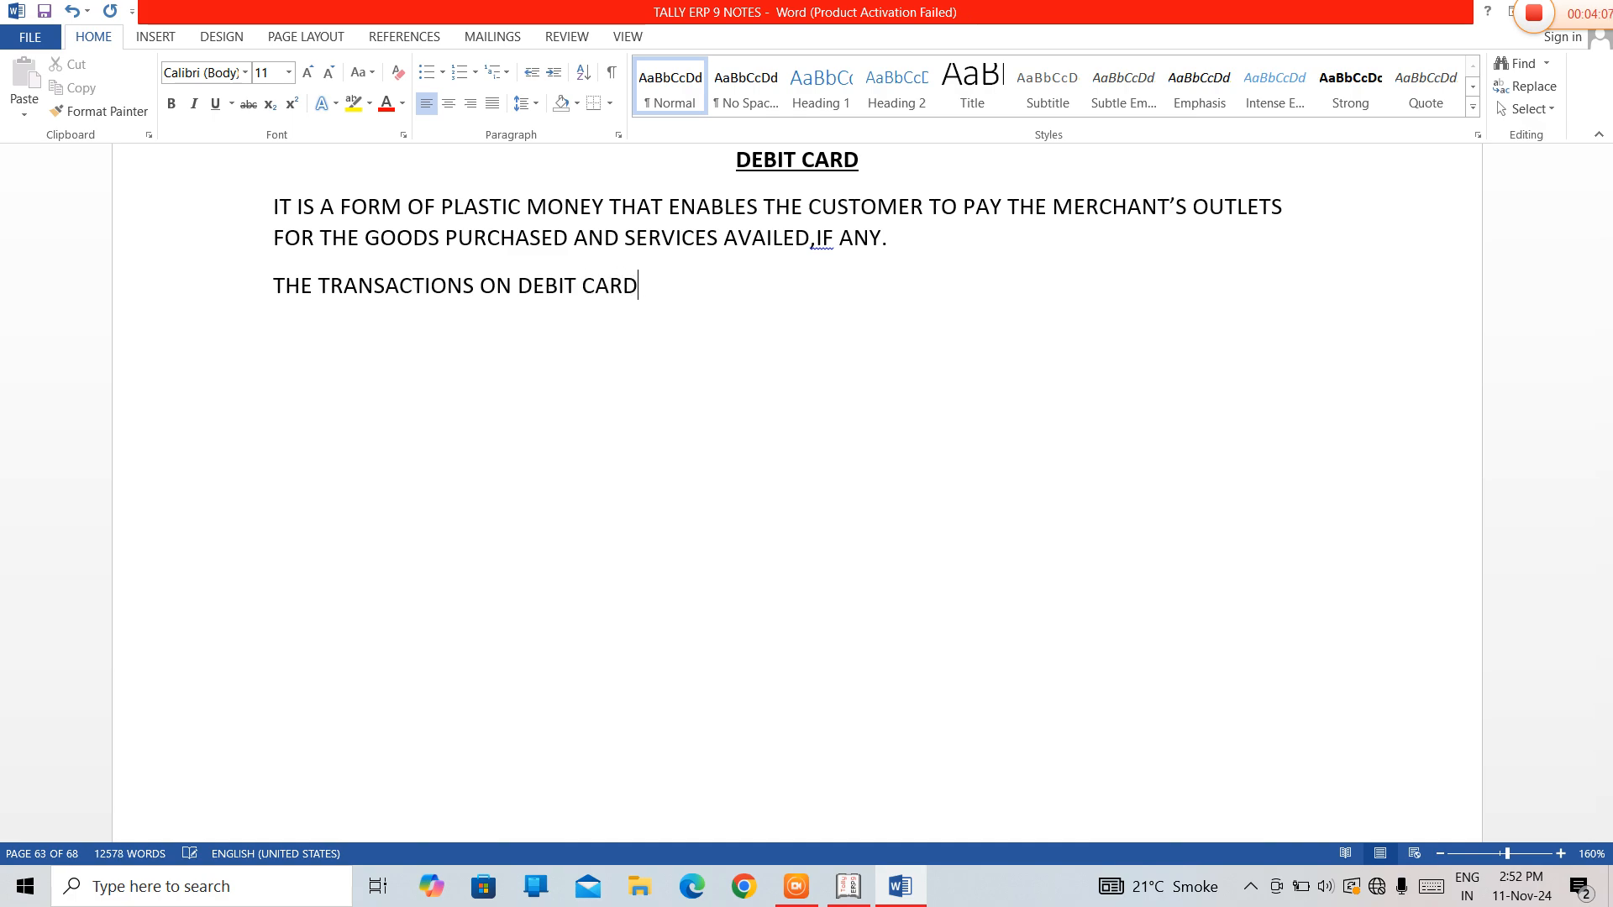
type(" ARE BASED ON THE")
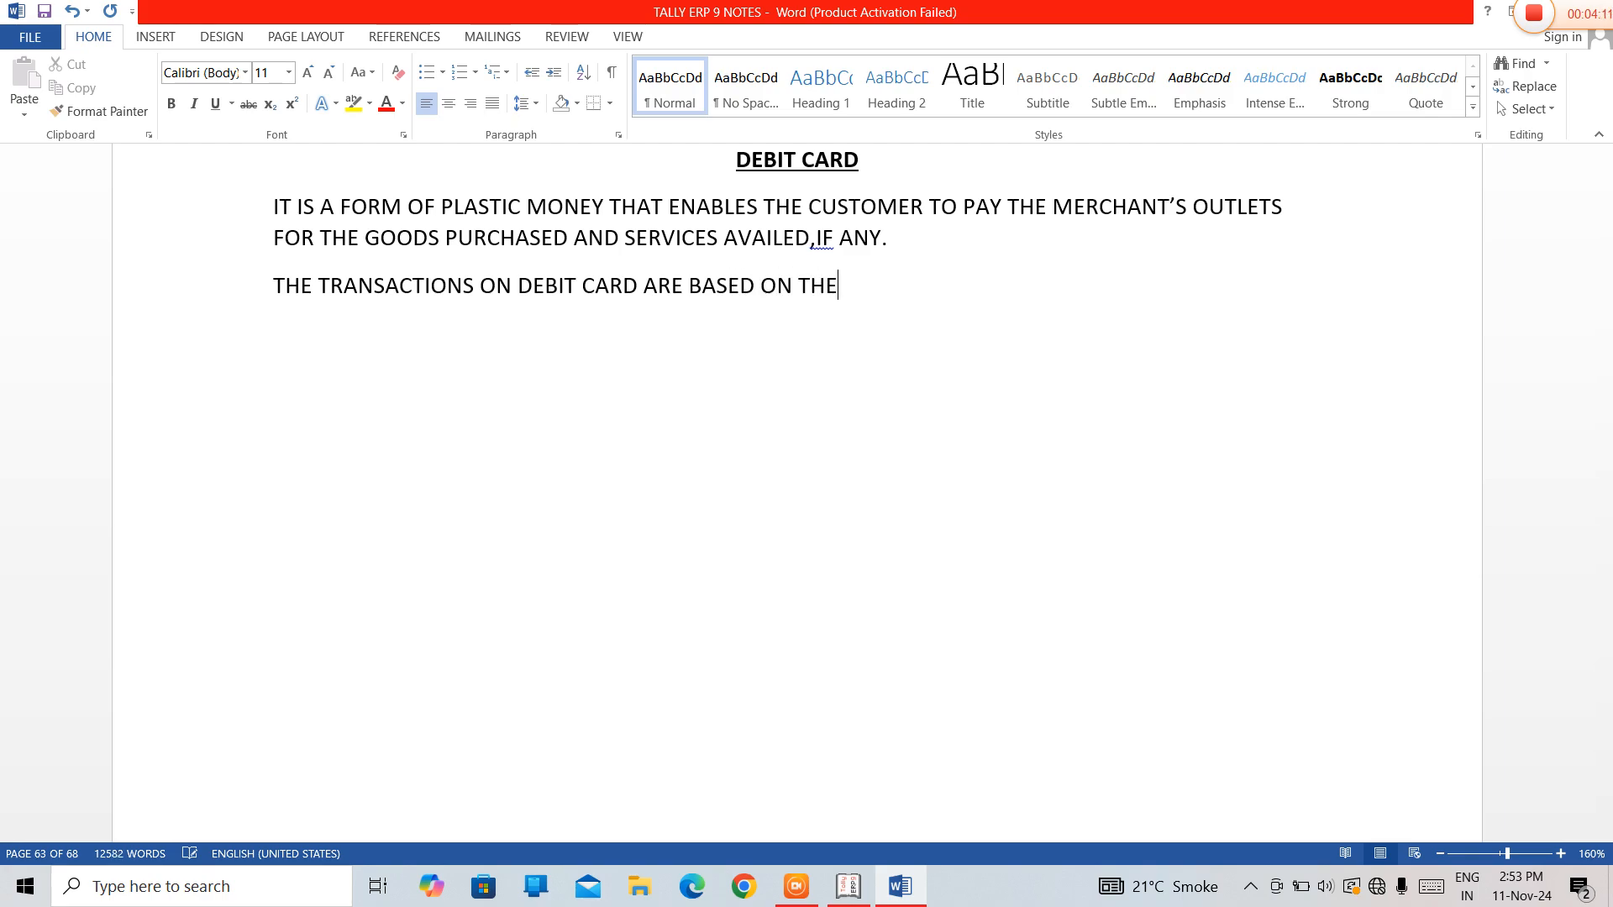
type(" PRINCIPLE")
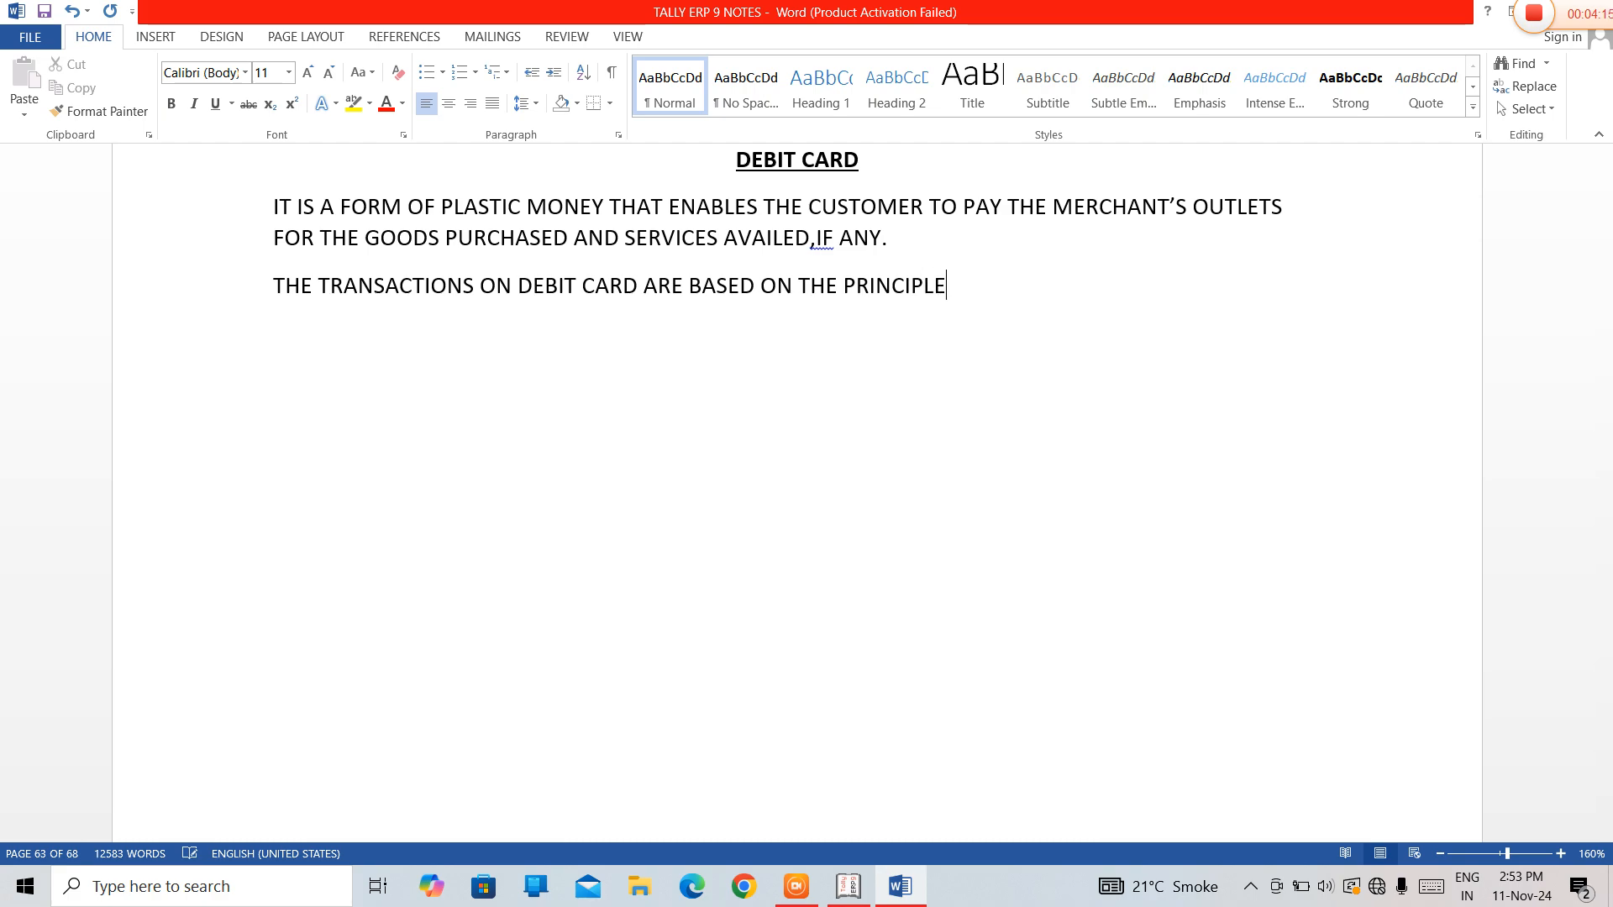
type("- BUY NO")
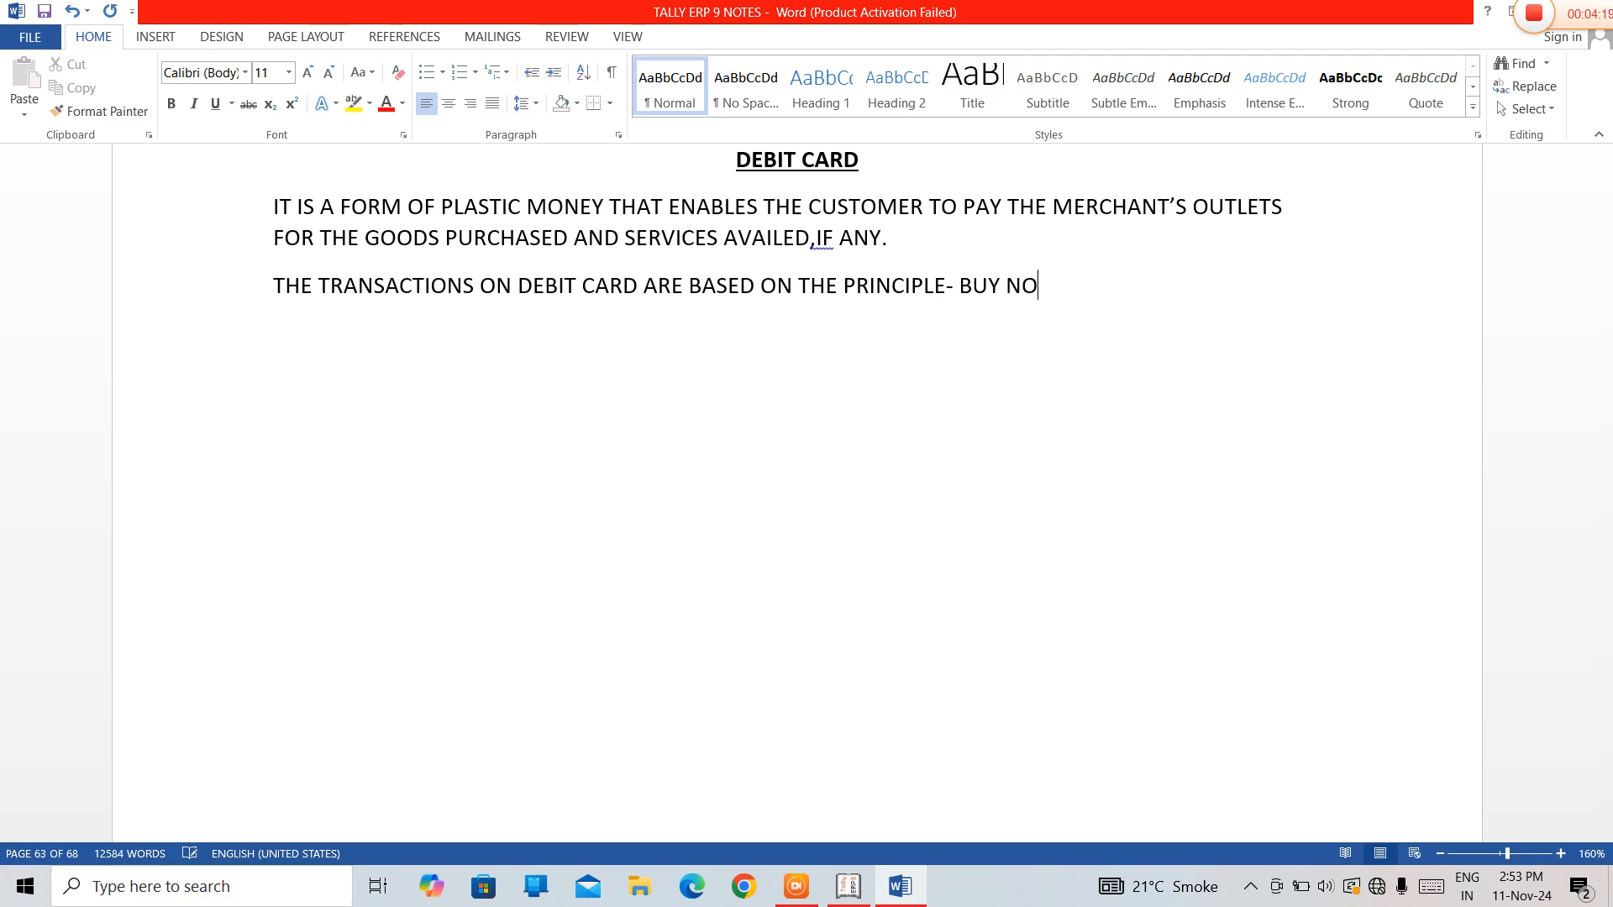
type("W AND PAY ")
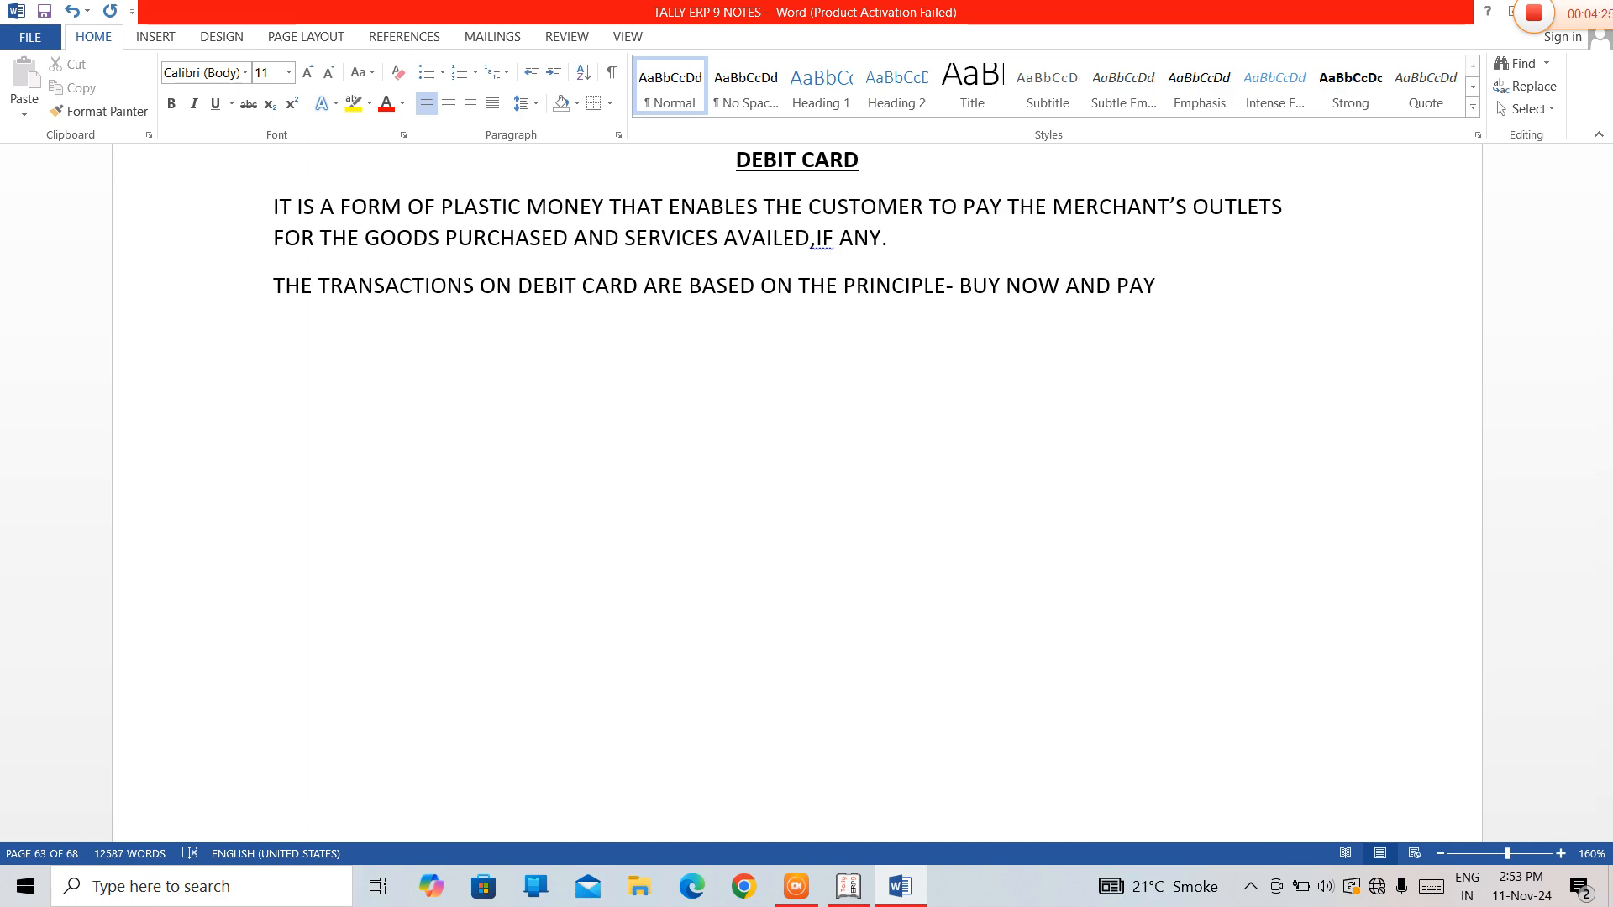
type(" NOW")
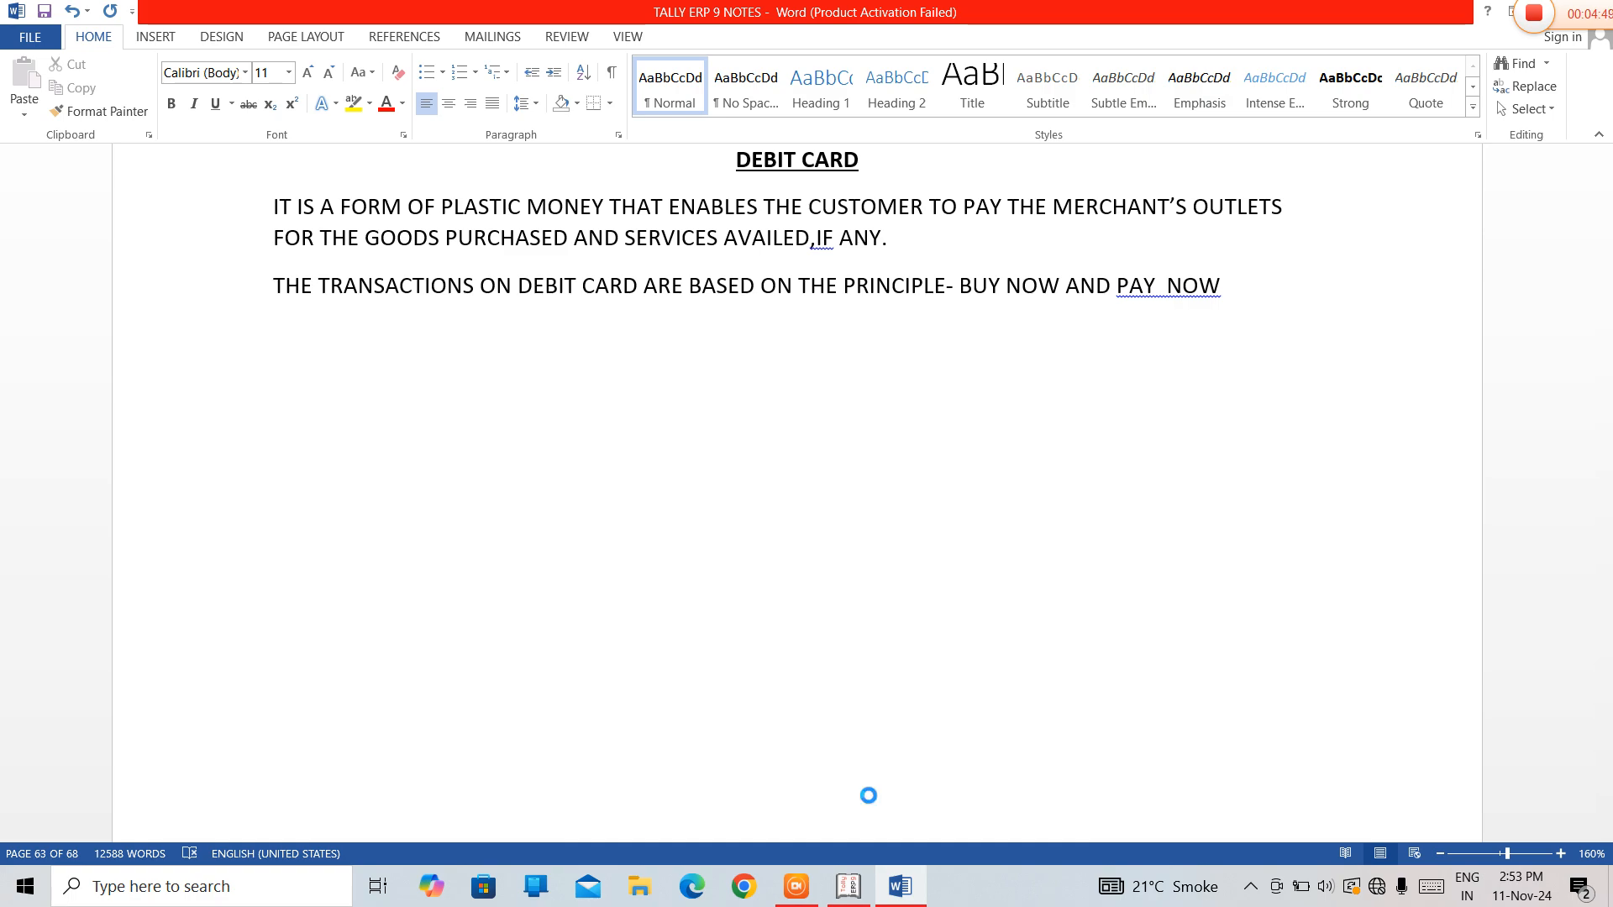
Remove the extra space between "PAY" and "NOW" at the end of the second paragraph.
key("Left")
key("Left")
key("Left")
key("Left")
key("BackSpace")
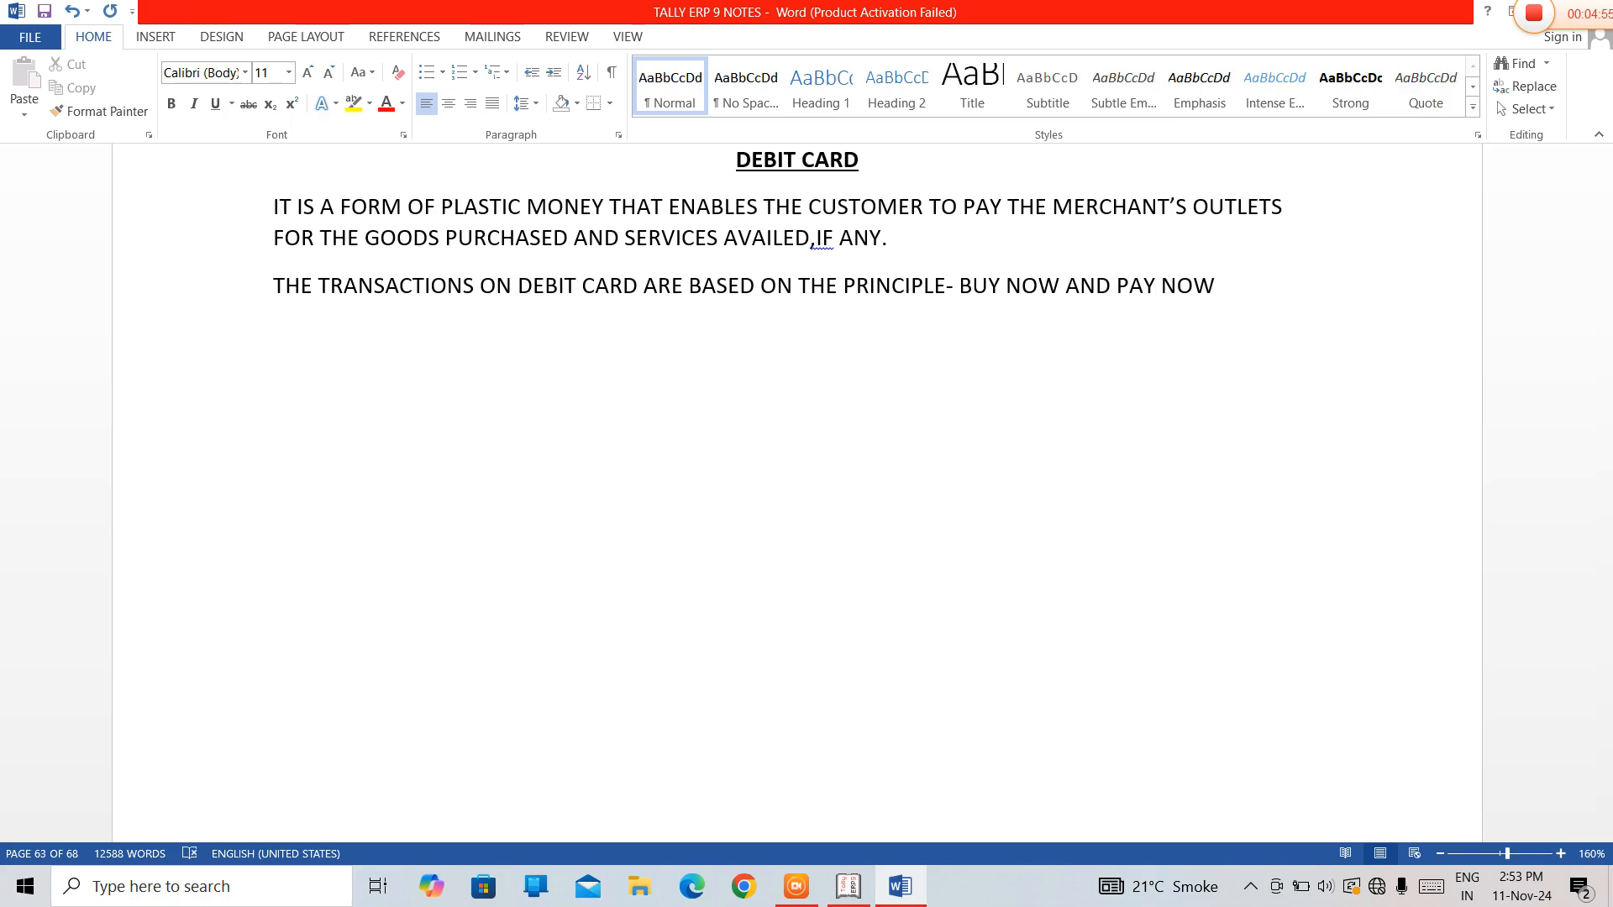
Start a third paragraph with "THE PROTECTION ON FINANCIAL TRANSACTIOND IS PROVIDED BY".
key("Down")
type("THE PROTECTIN")
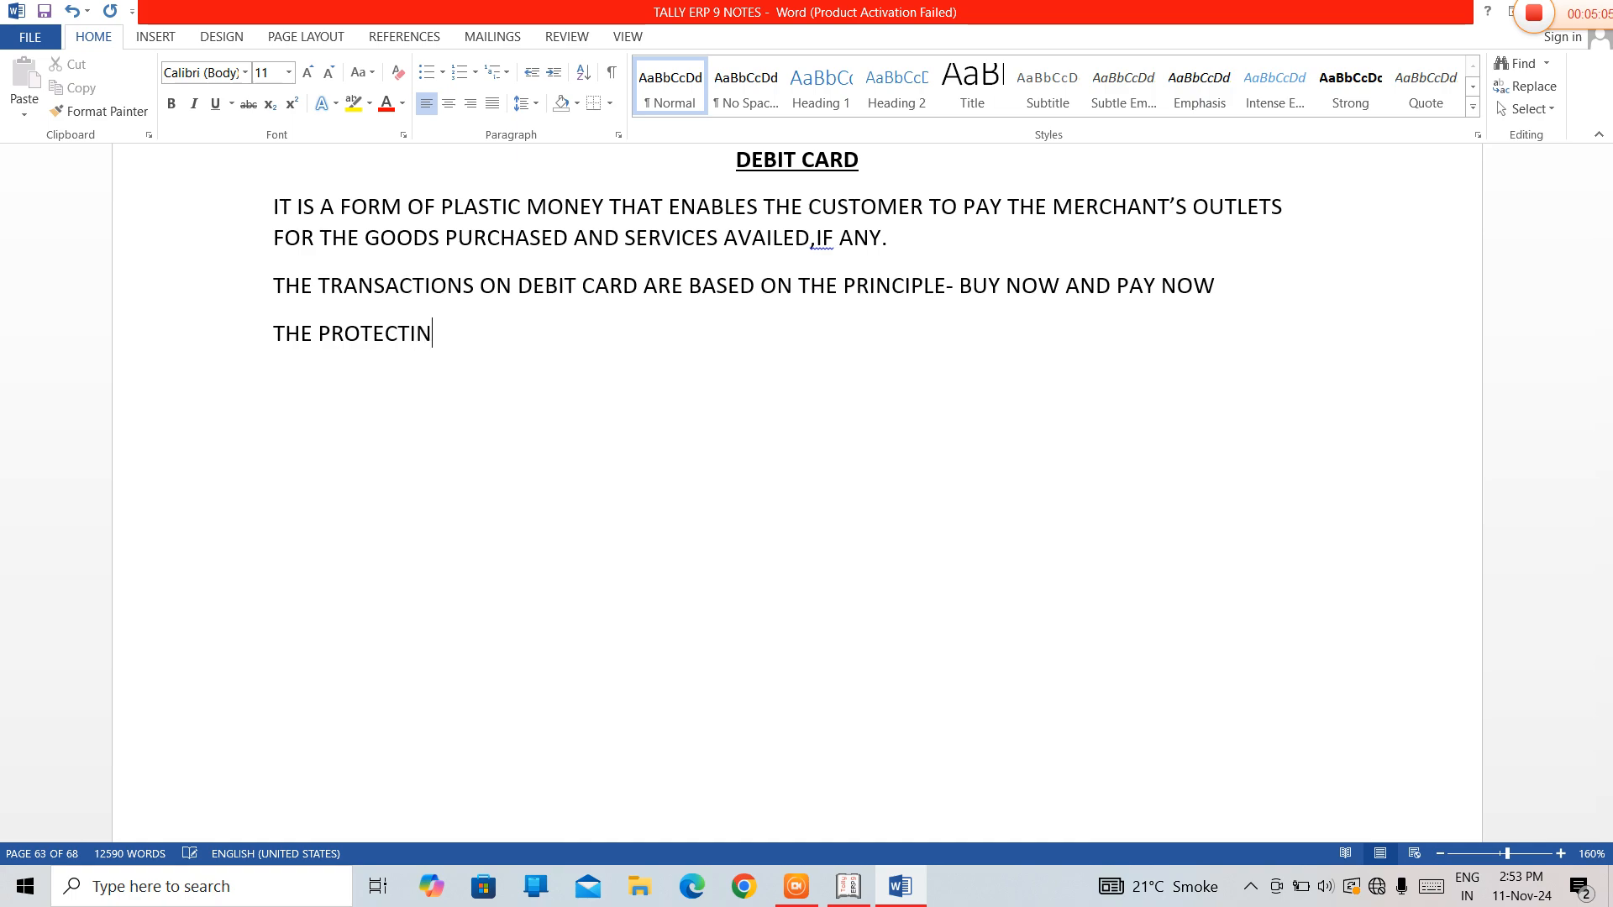
key("BackSpace")
type("ON  ON FIN")
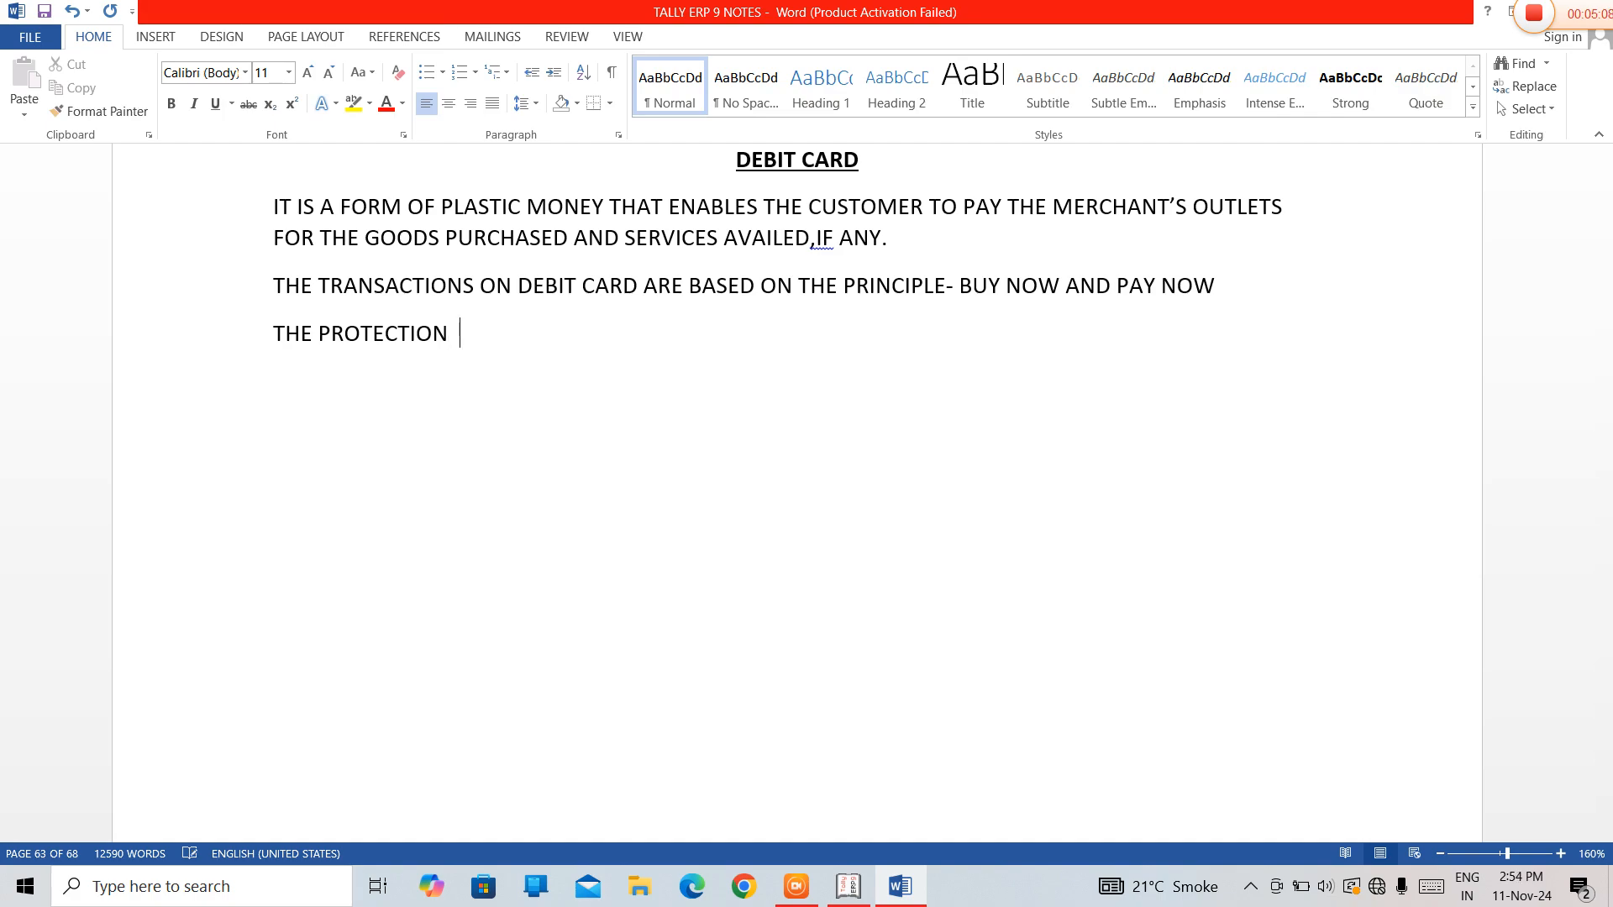
type("ANCIAL")
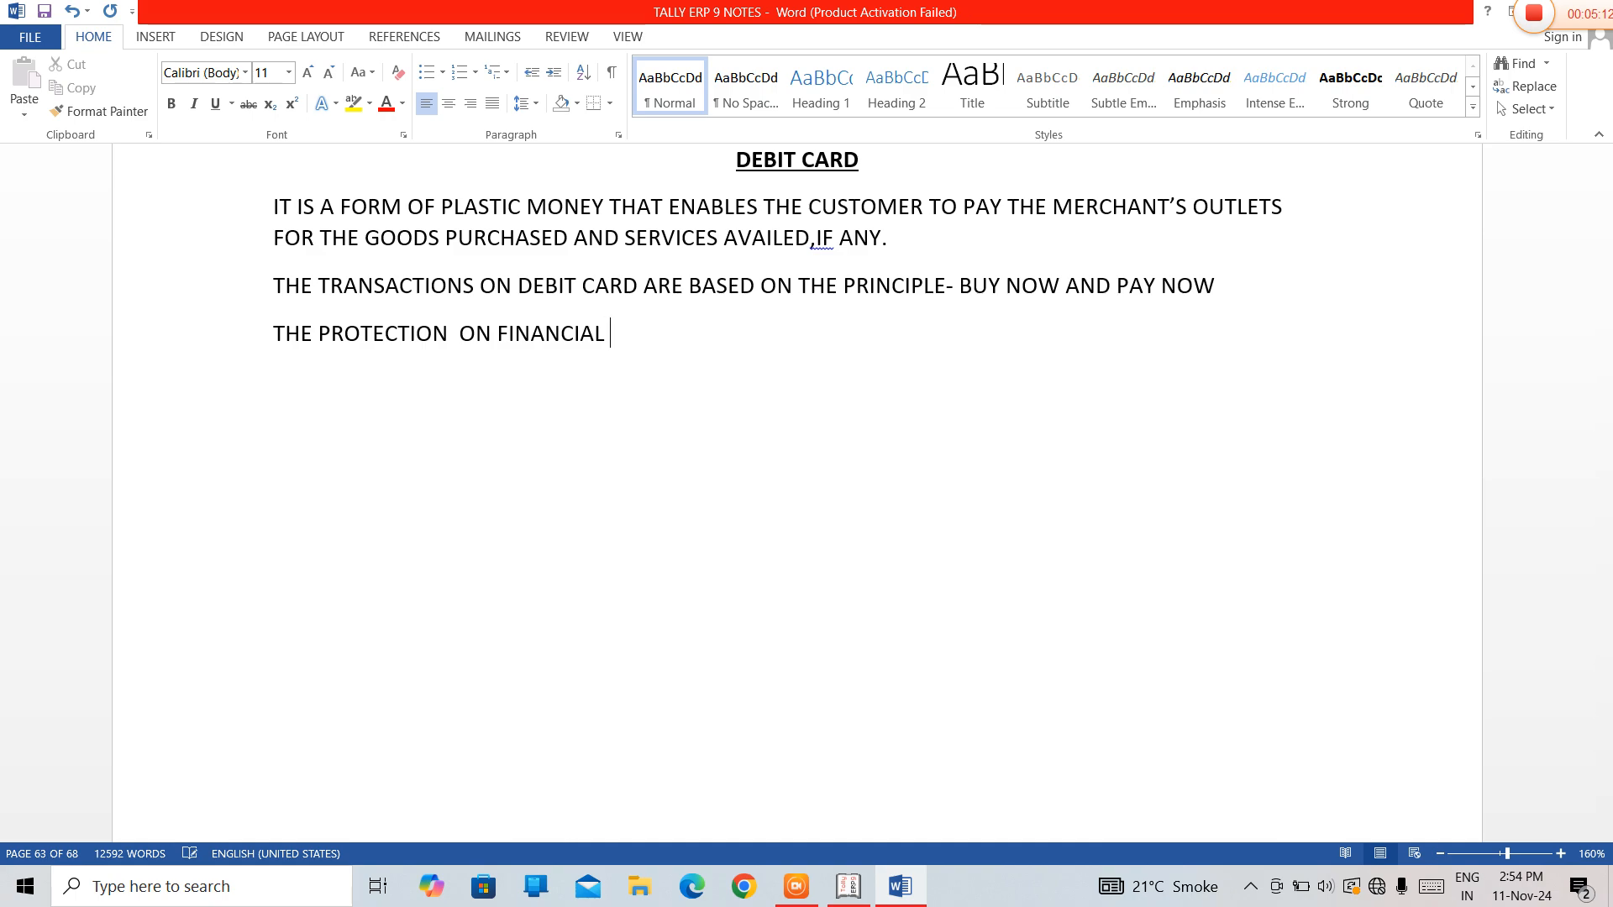
type(" TRANSACTIOND")
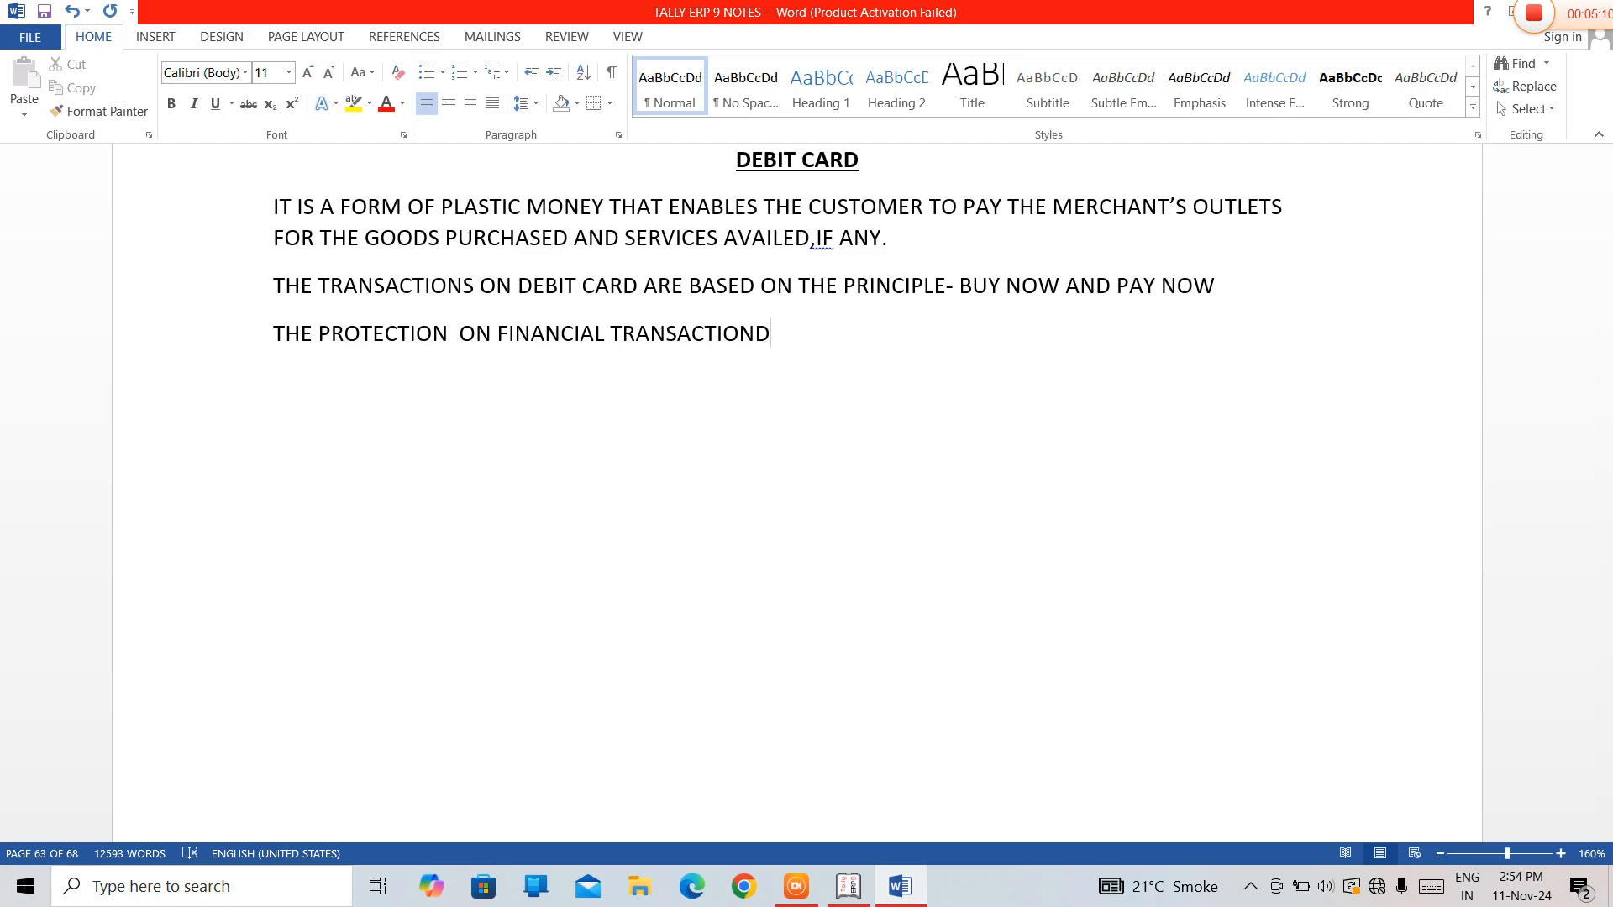
type(" IS PROVIDE")
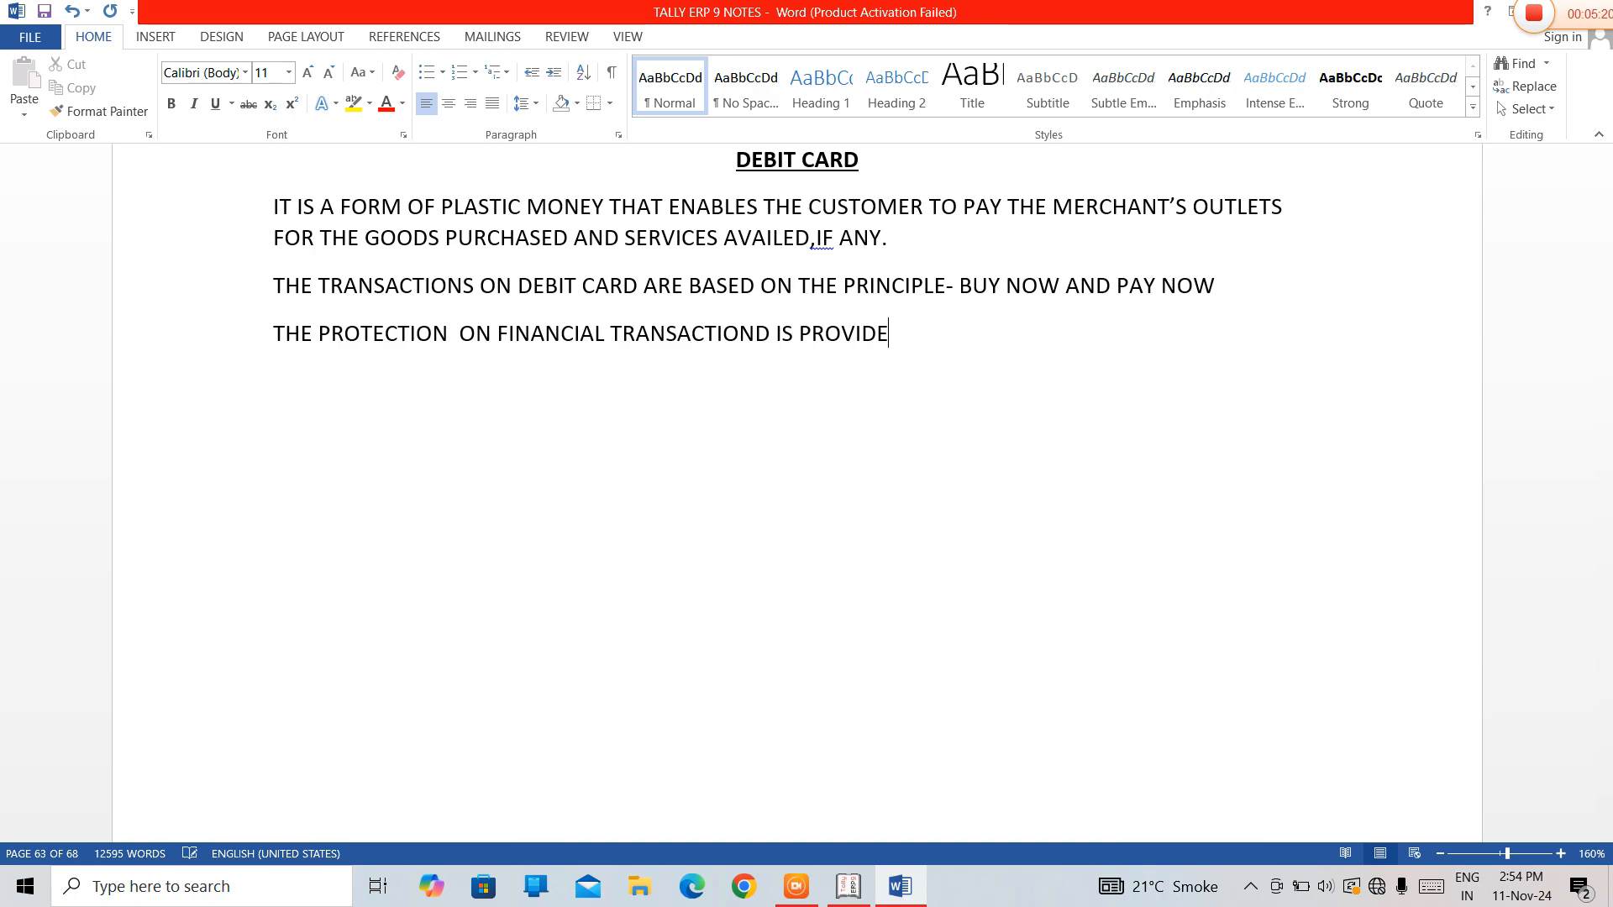
type("D BY")
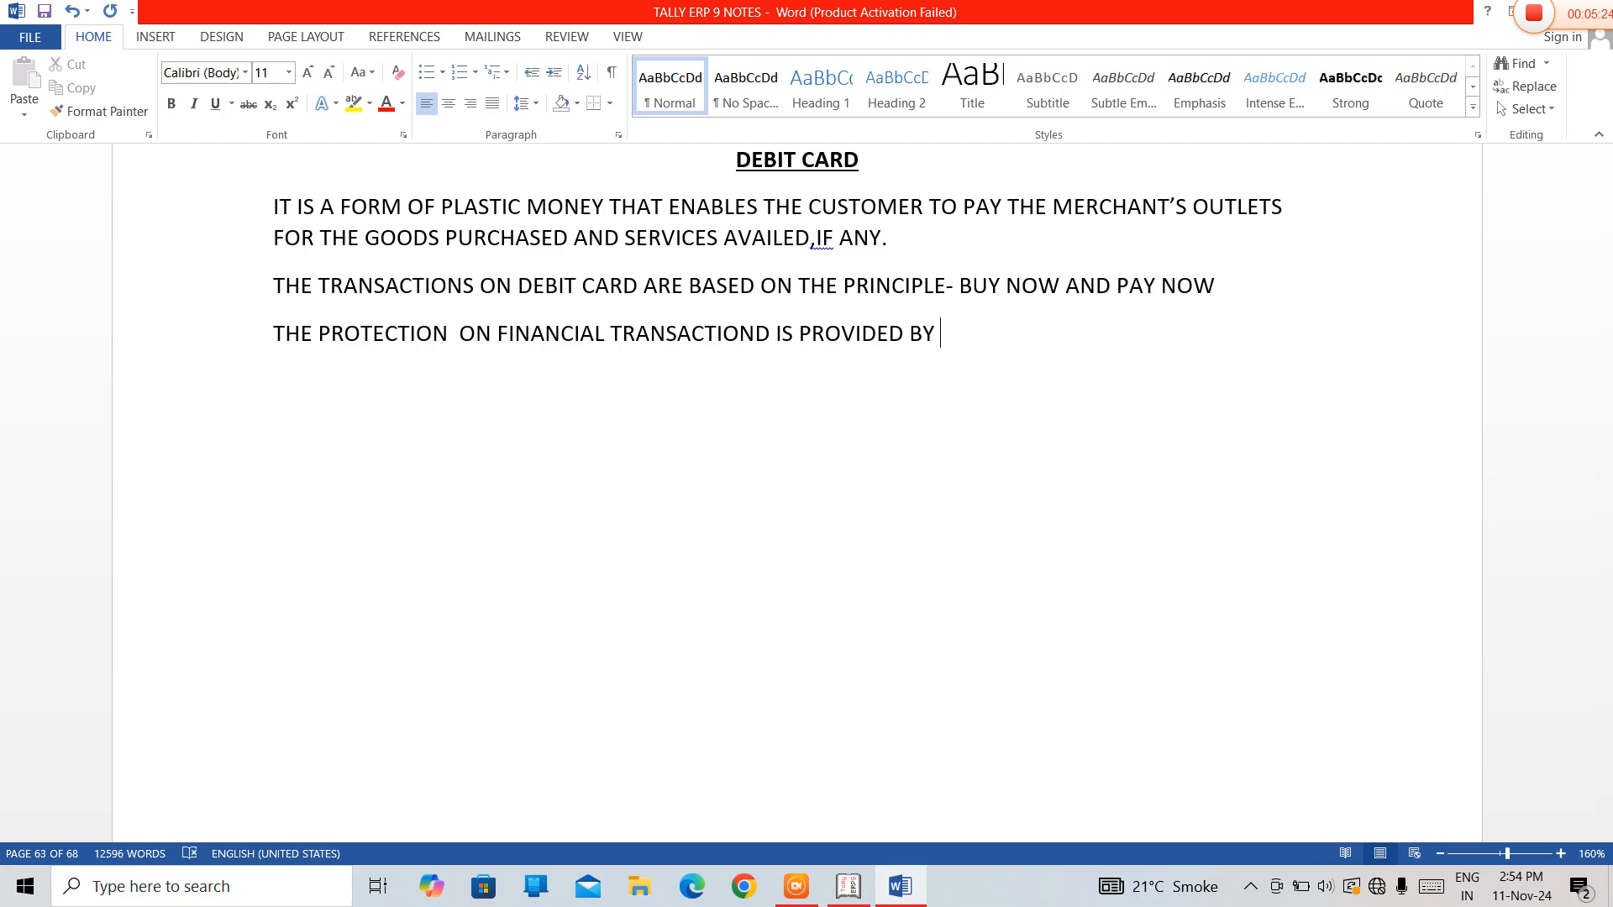
Finish the third paragraph's sentence with "PAYMENT PROCESSORS LIKE VISA AND MASTER CARD.".
type(" PAYMENT PROCES")
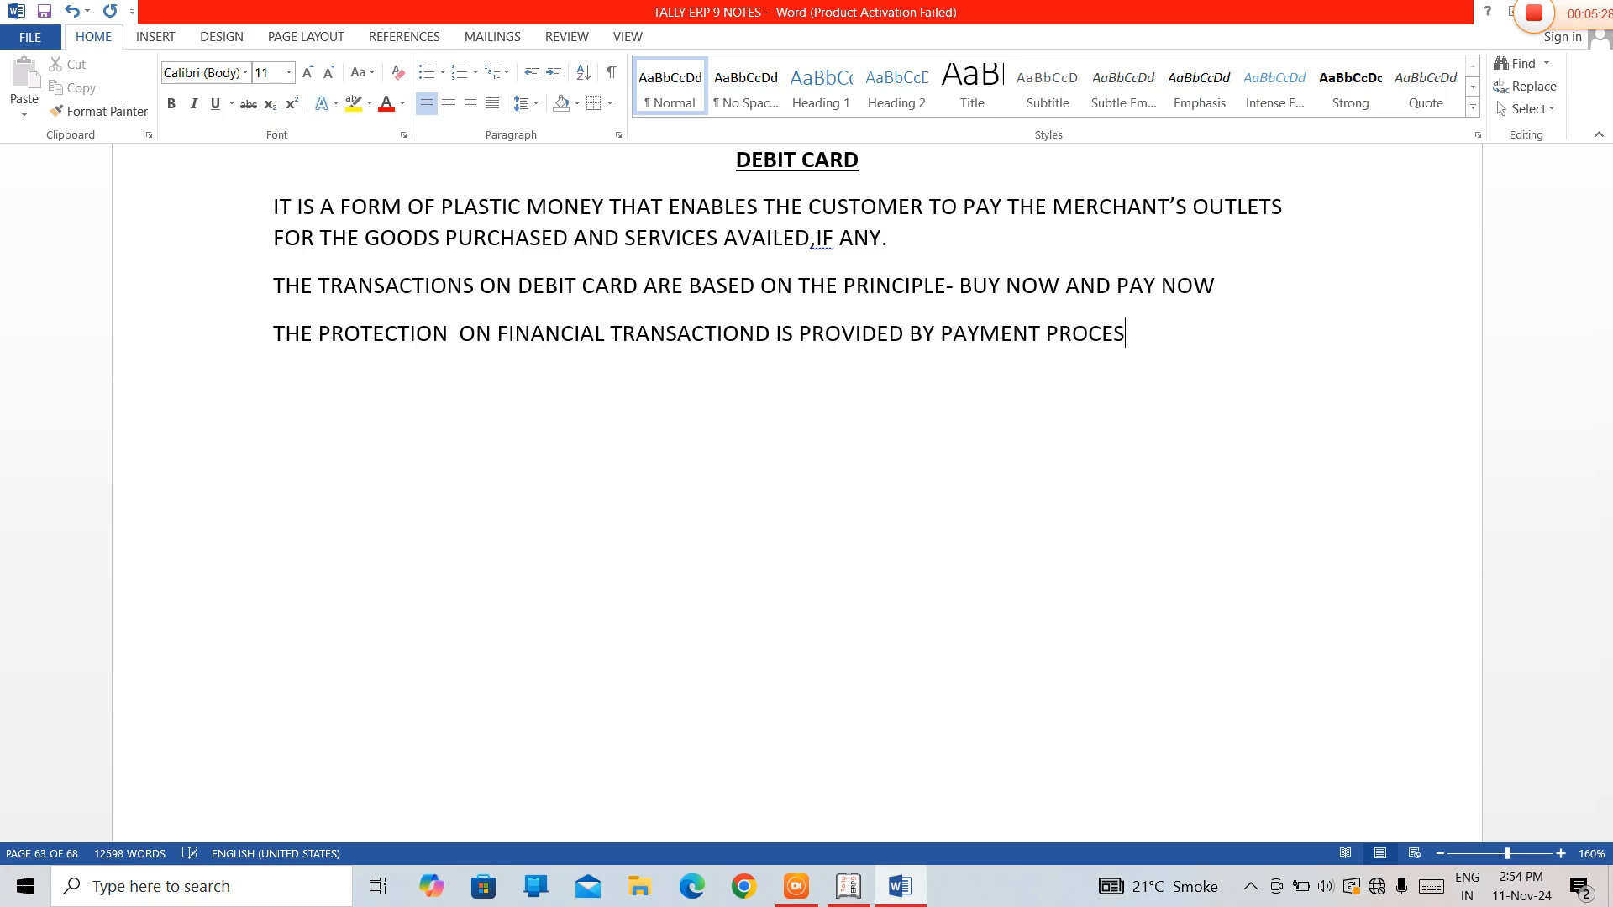
type("SO")
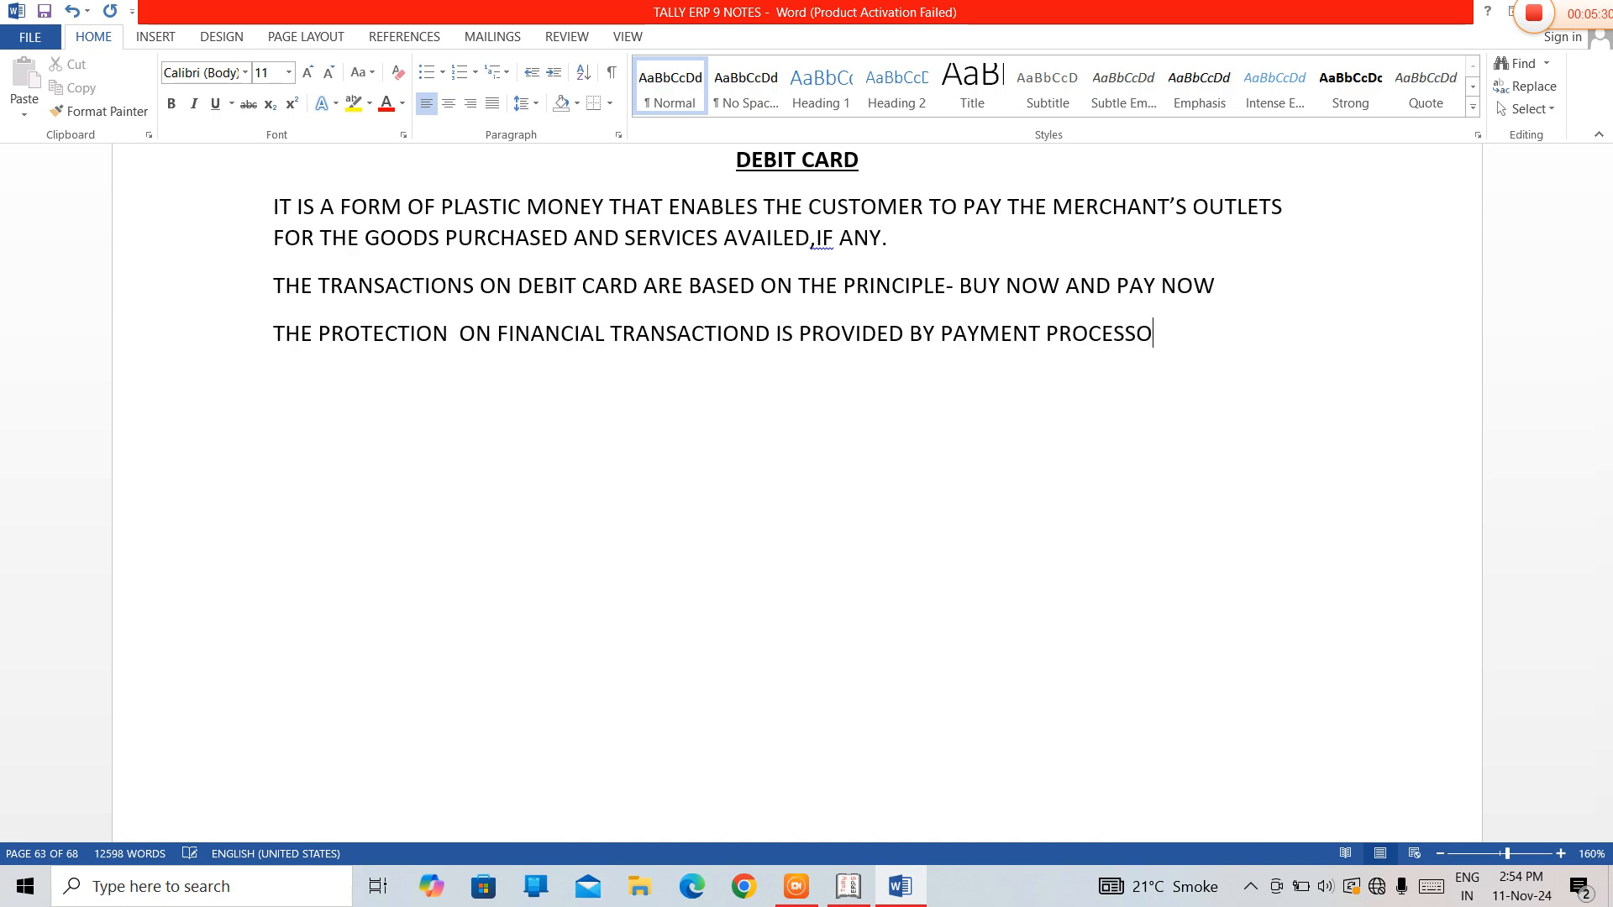
type("RS LIKE VIS")
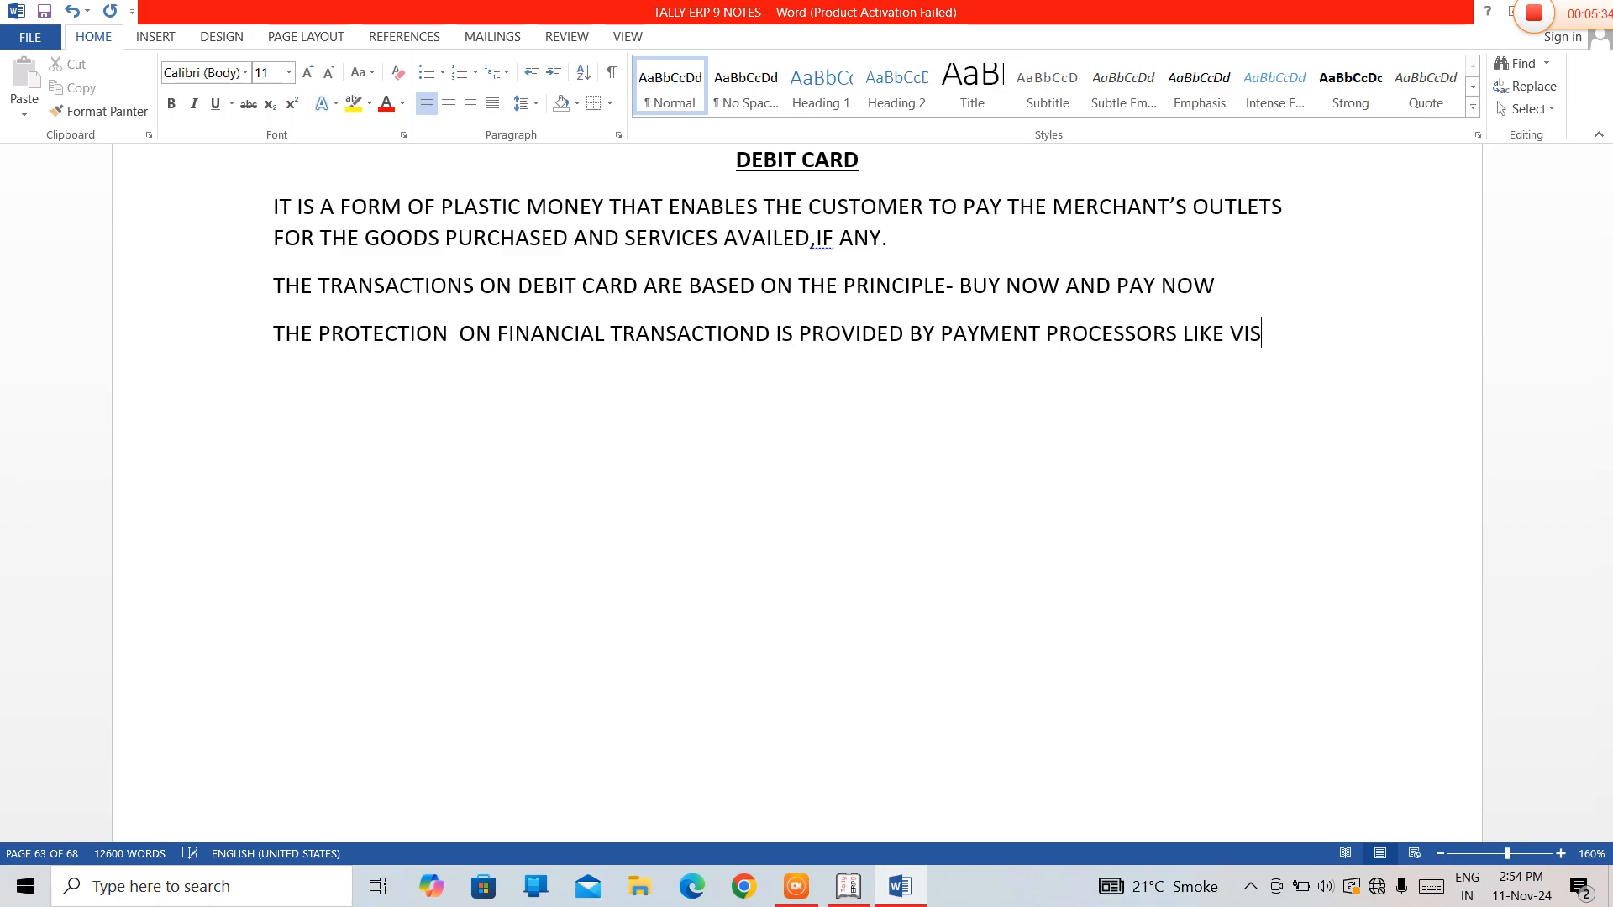
type("A AND MASTER ")
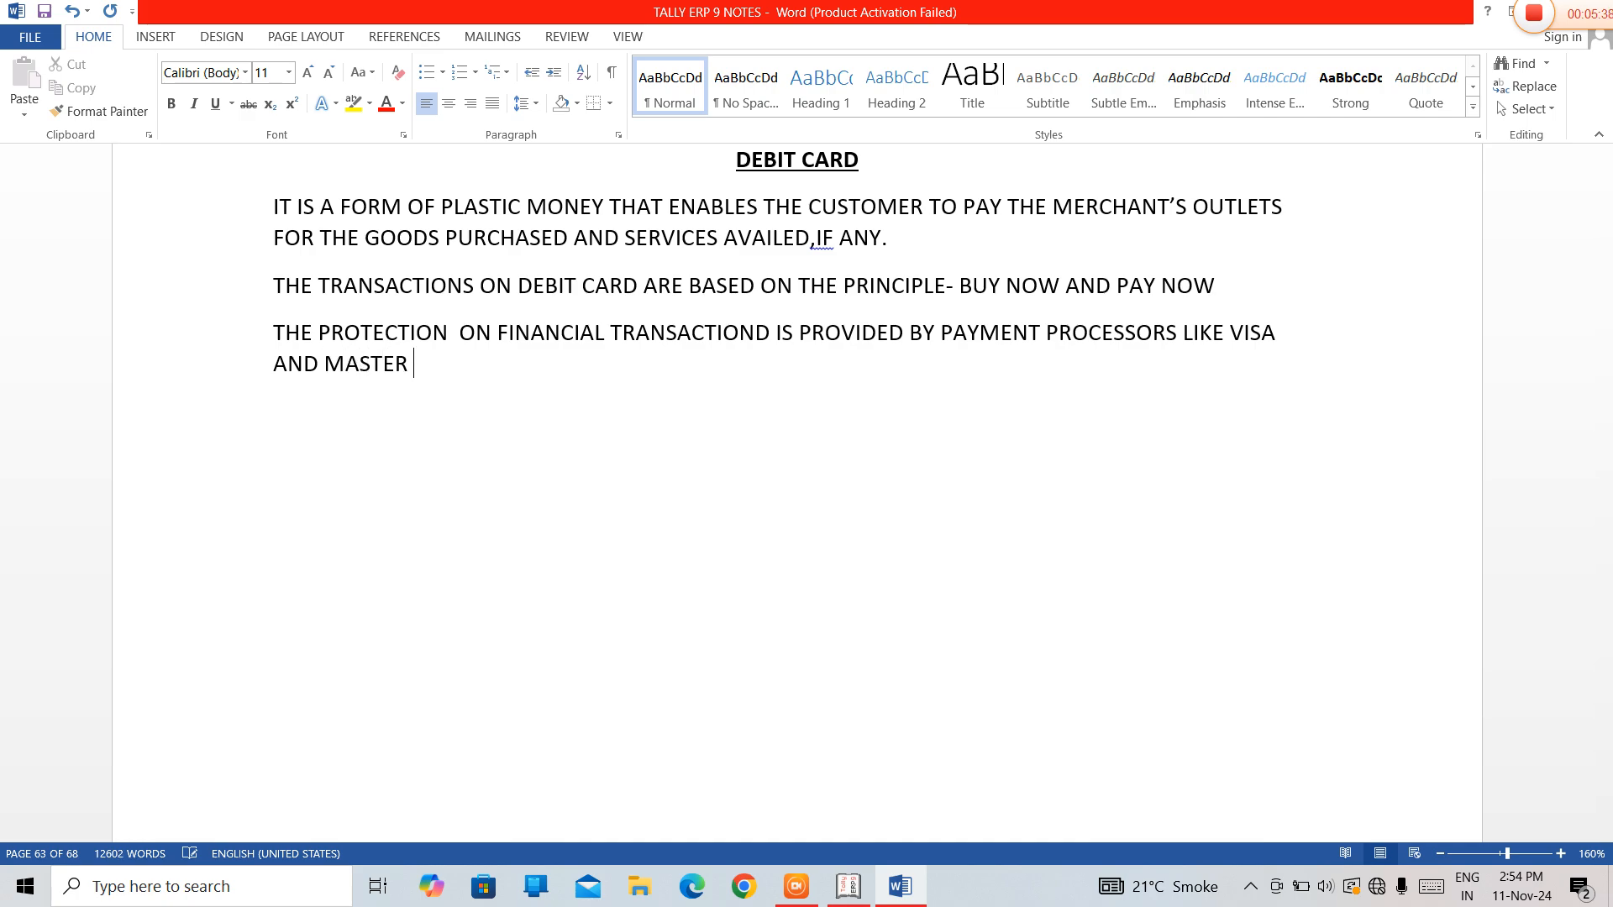
type("CARD.")
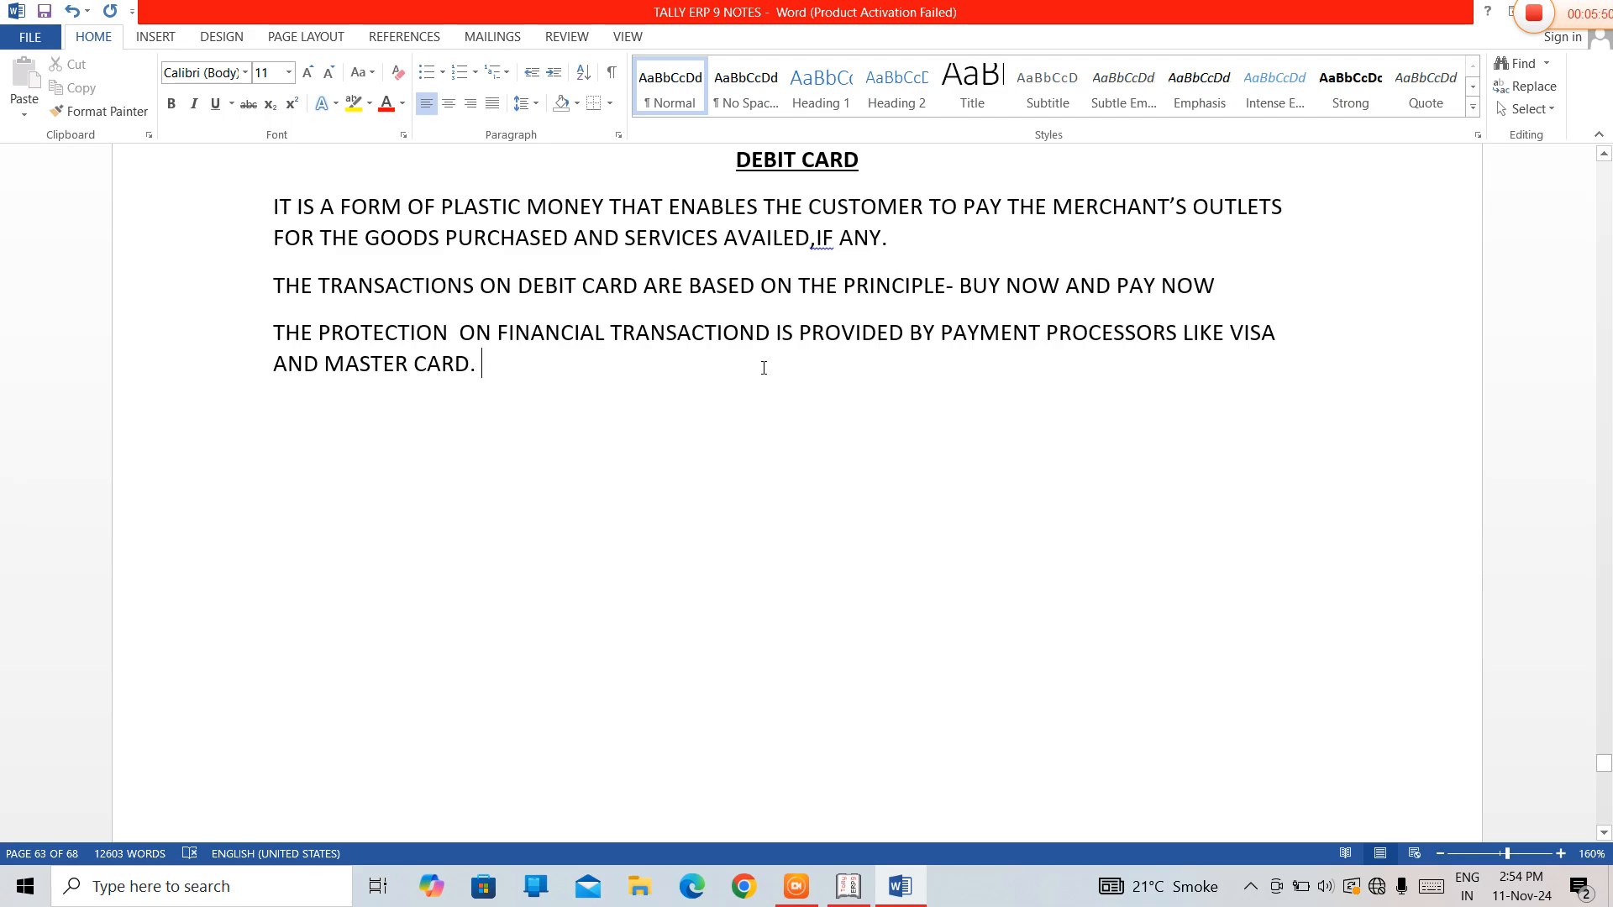
Correct the misspelled word after "FINANCIAL" in the third paragraph to "TRANSACTIONS".
left_click(770, 329)
key("BackSpace")
type("S")
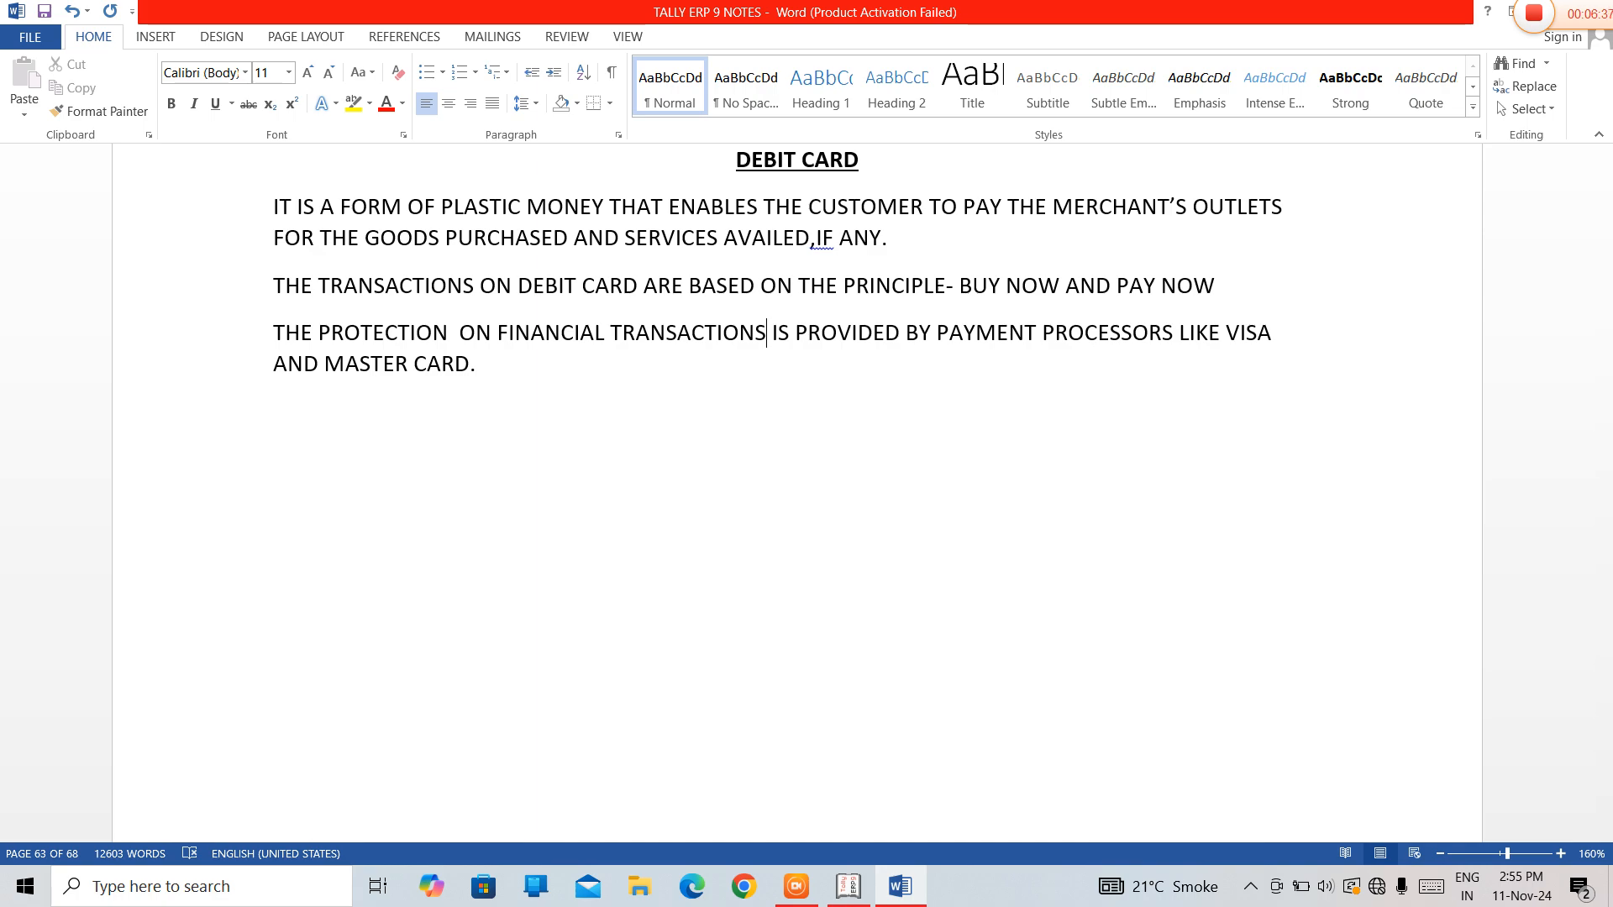
Start a fourth paragraph below the third with "YOU NEED TO USE A PIN WHEN USING DEBIT CARD".
key("Down")
key("Down")
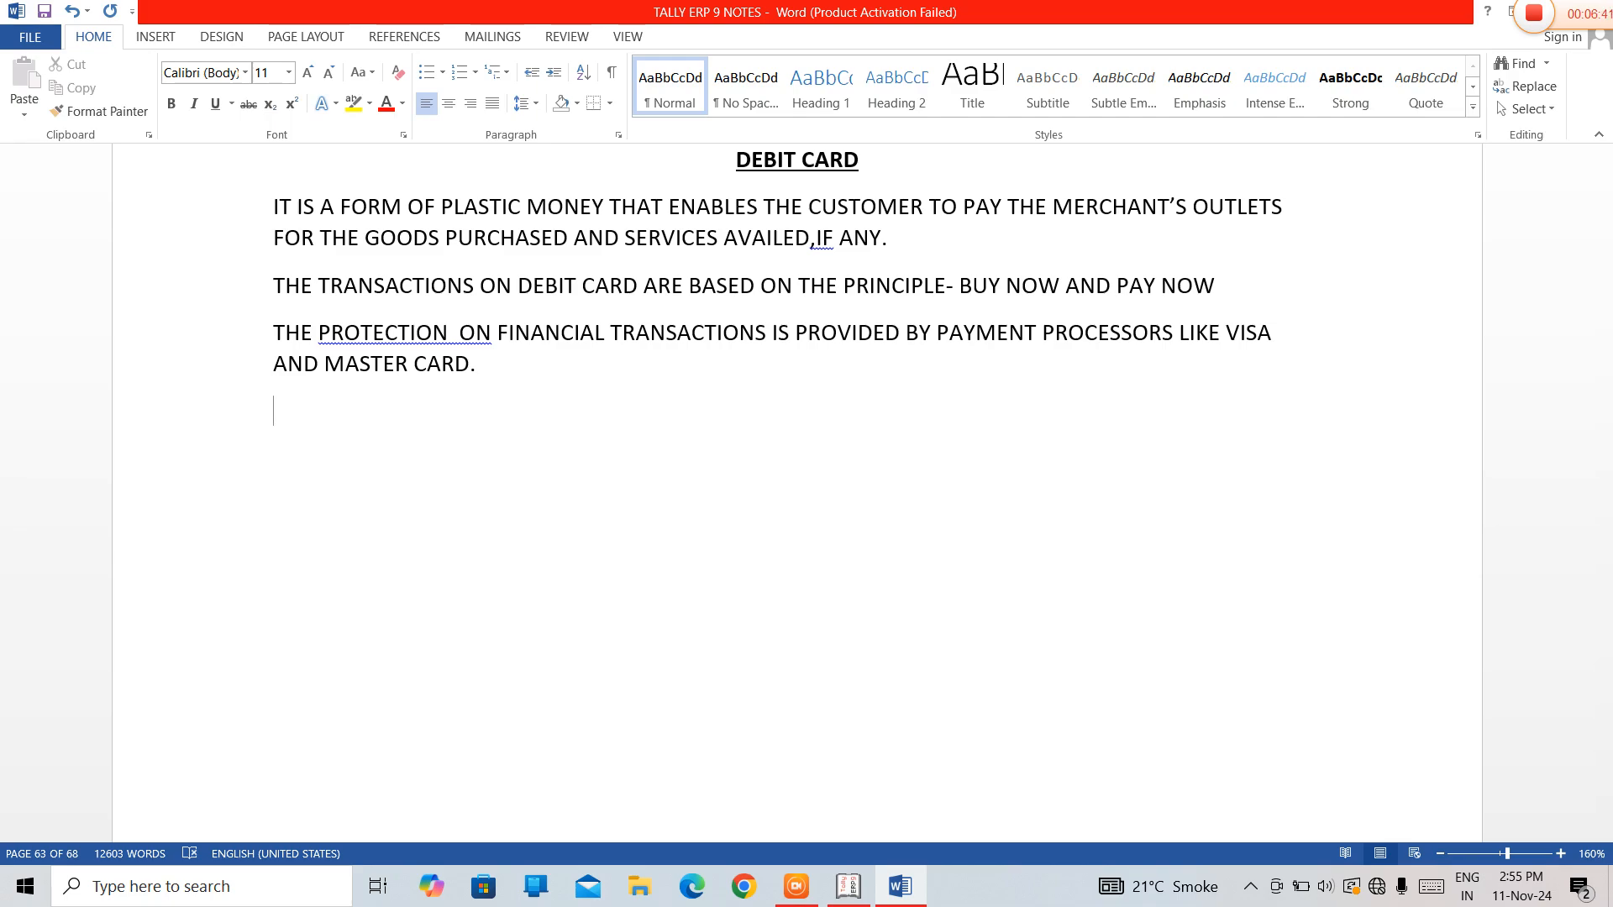
type("YOU NEED TO")
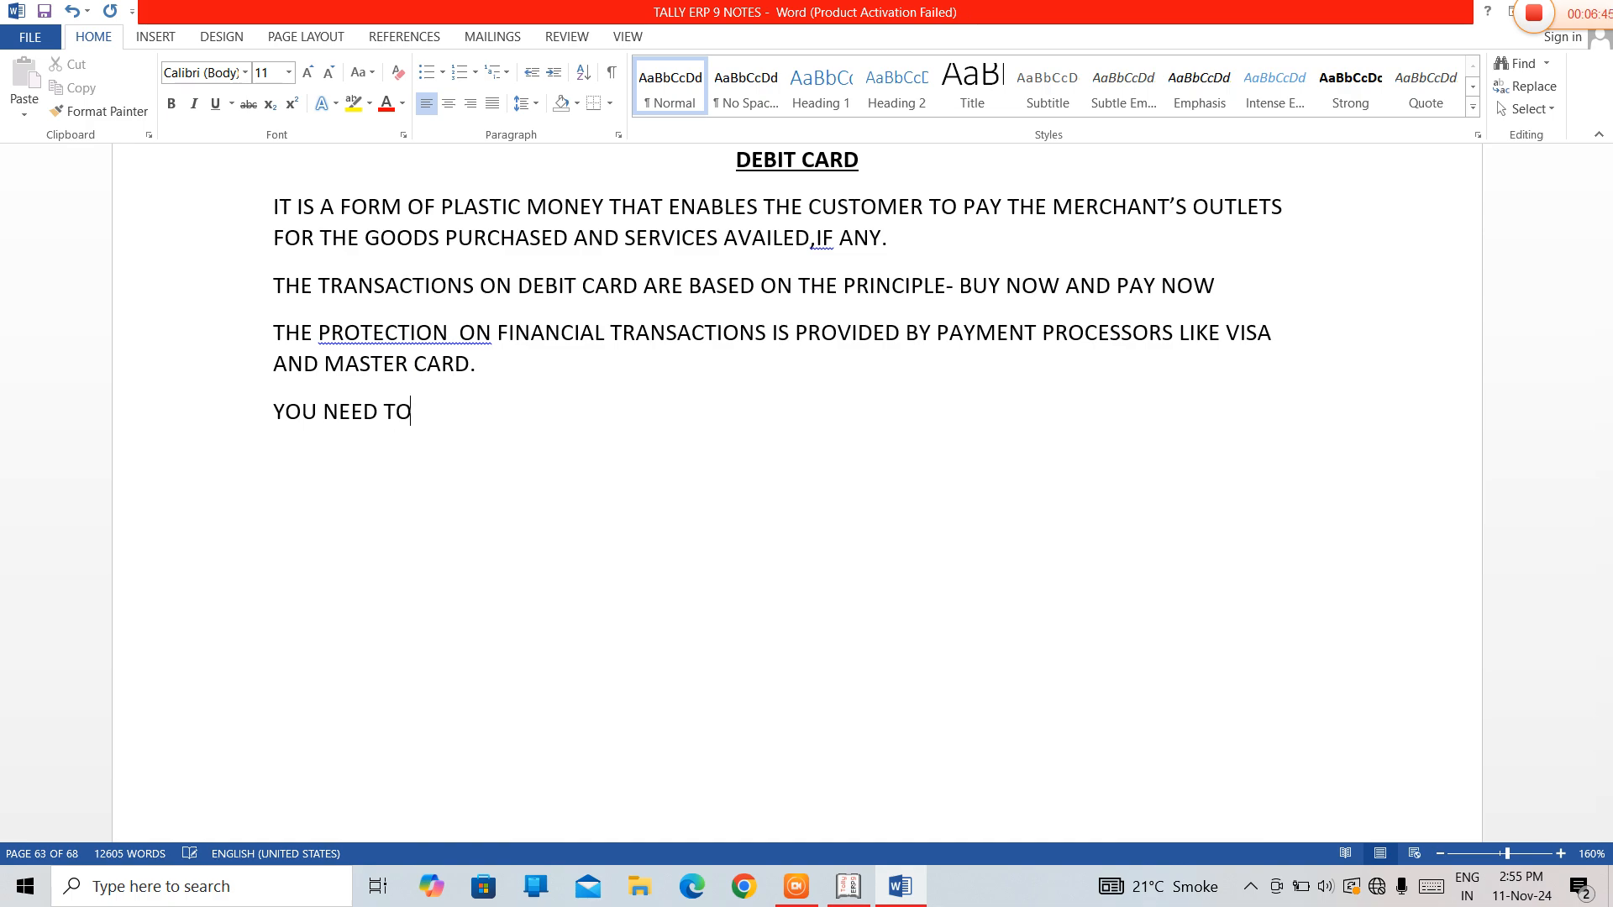
type(" USE A PIN")
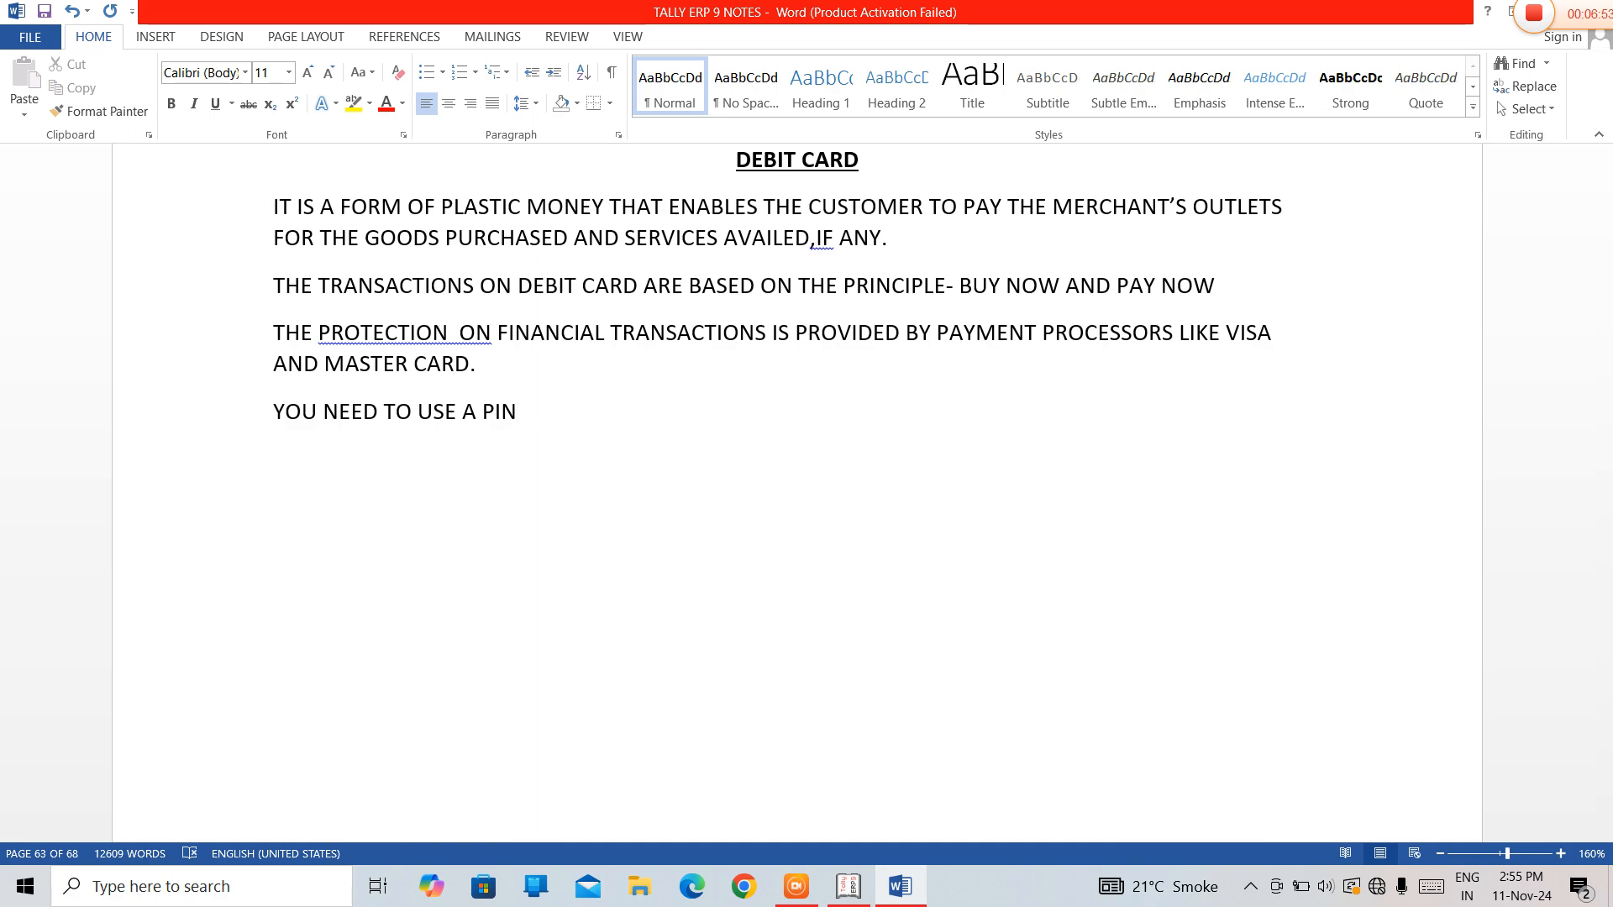
type("WG")
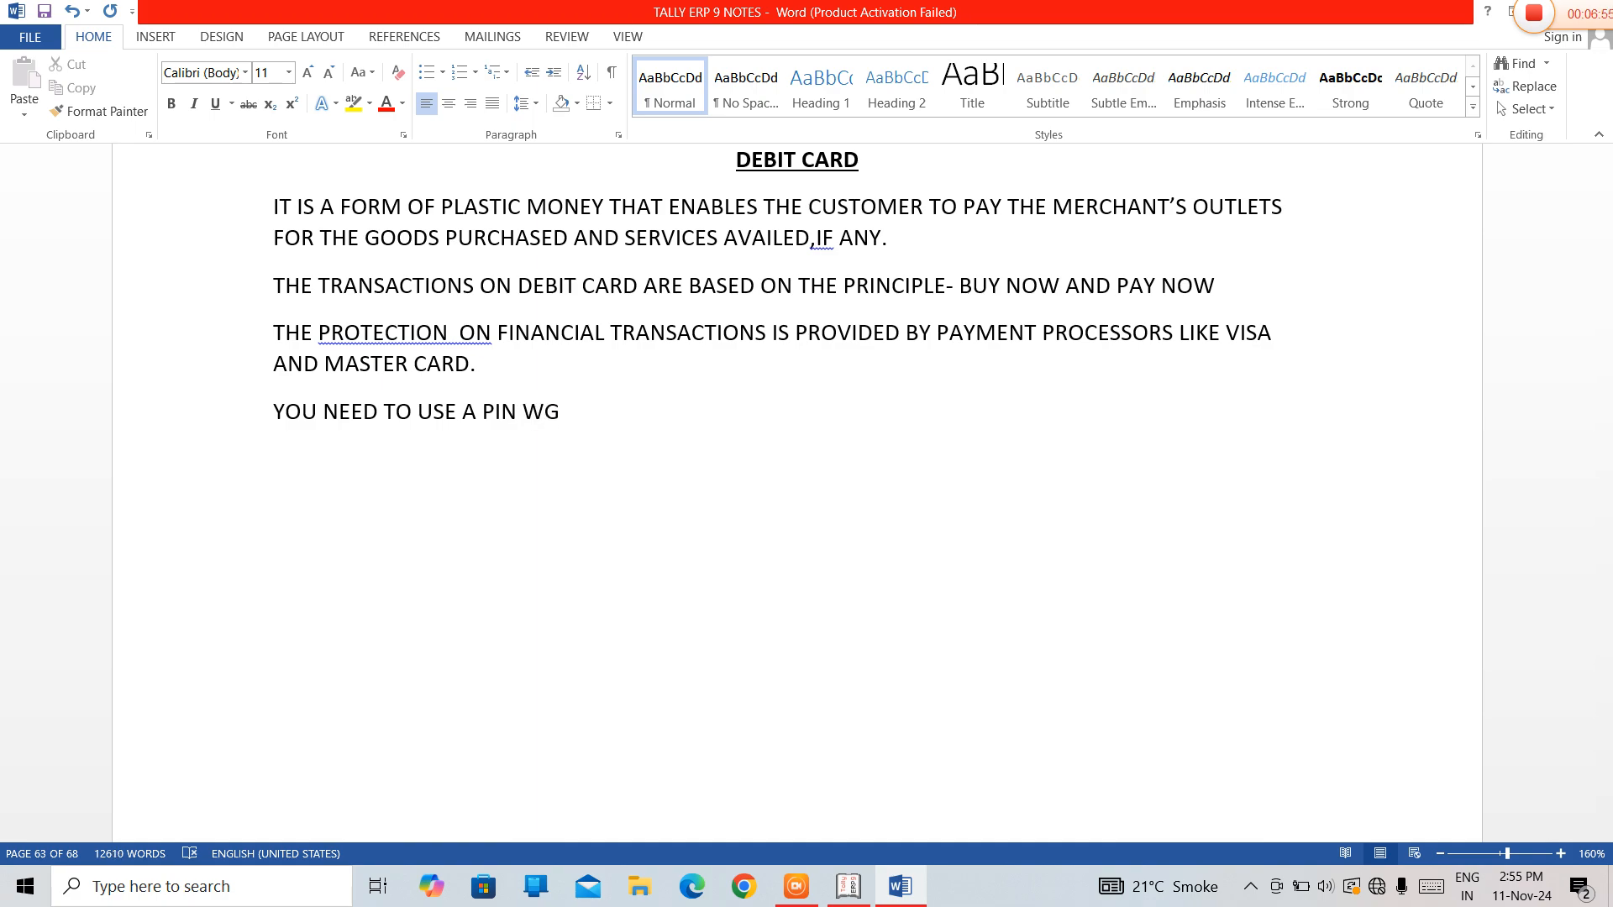
key("BackSpace")
type("HEN USI")
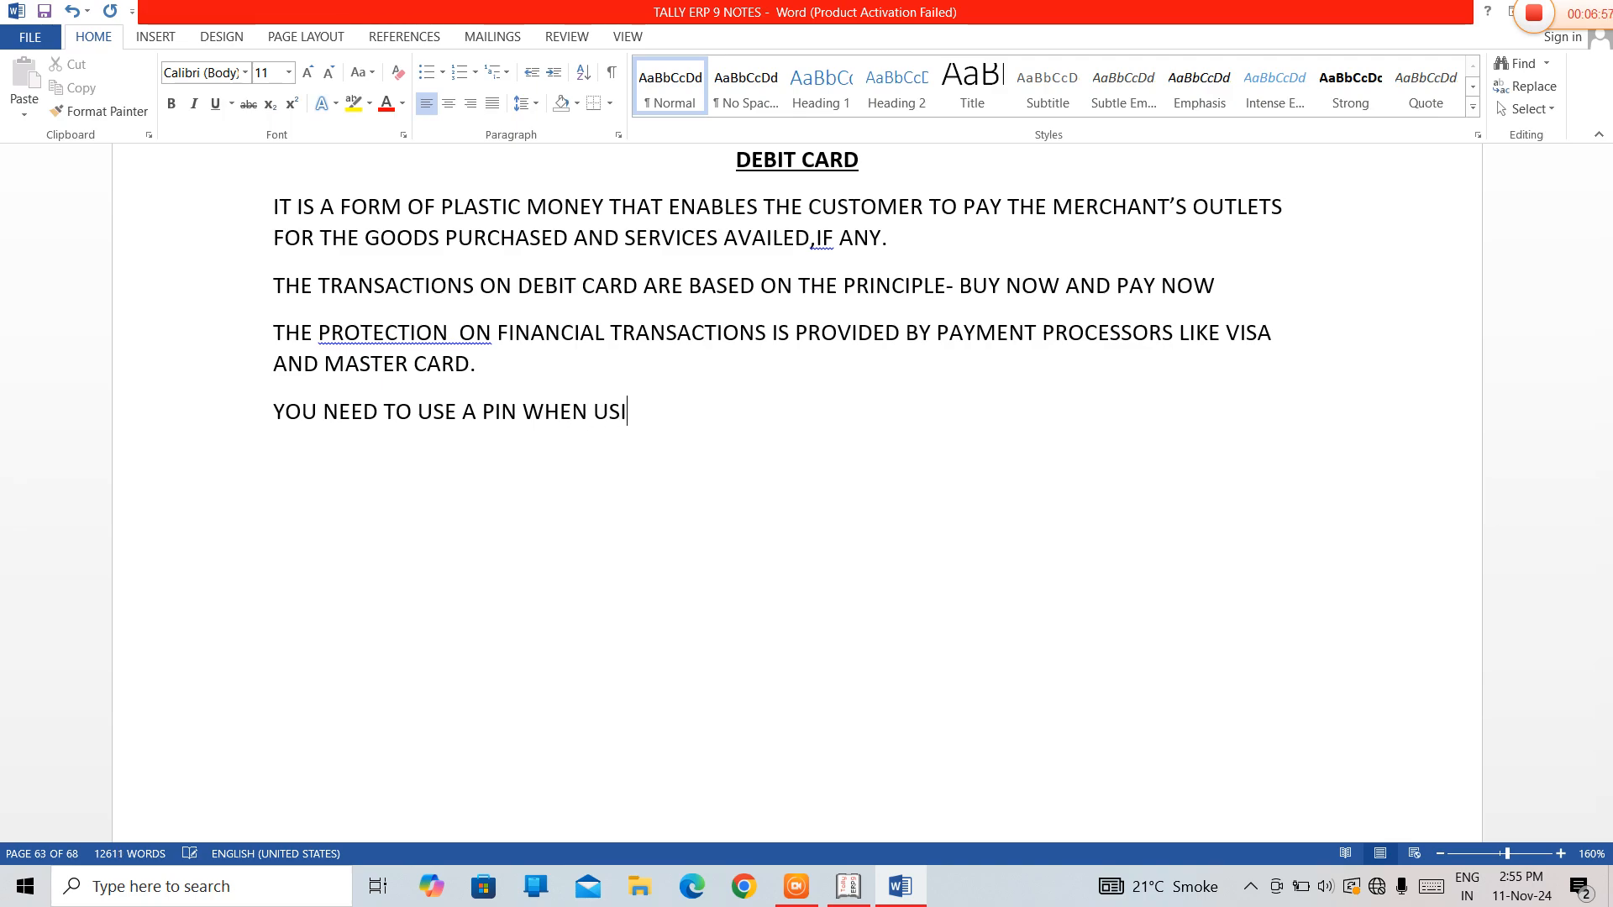
type("NG ")
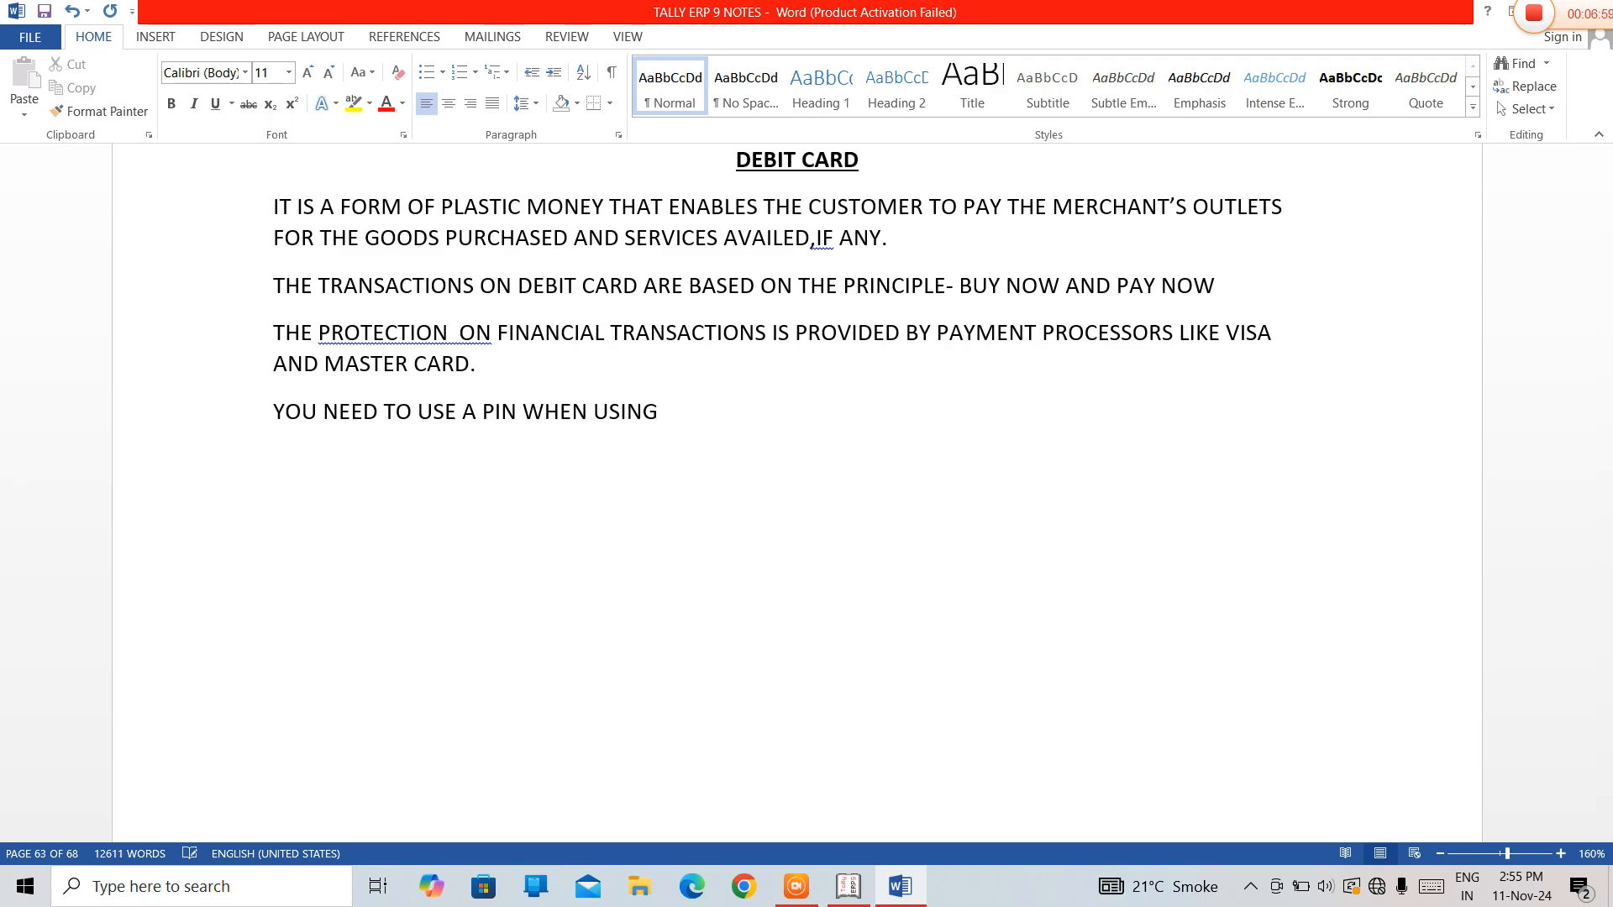
type("DEBIT C")
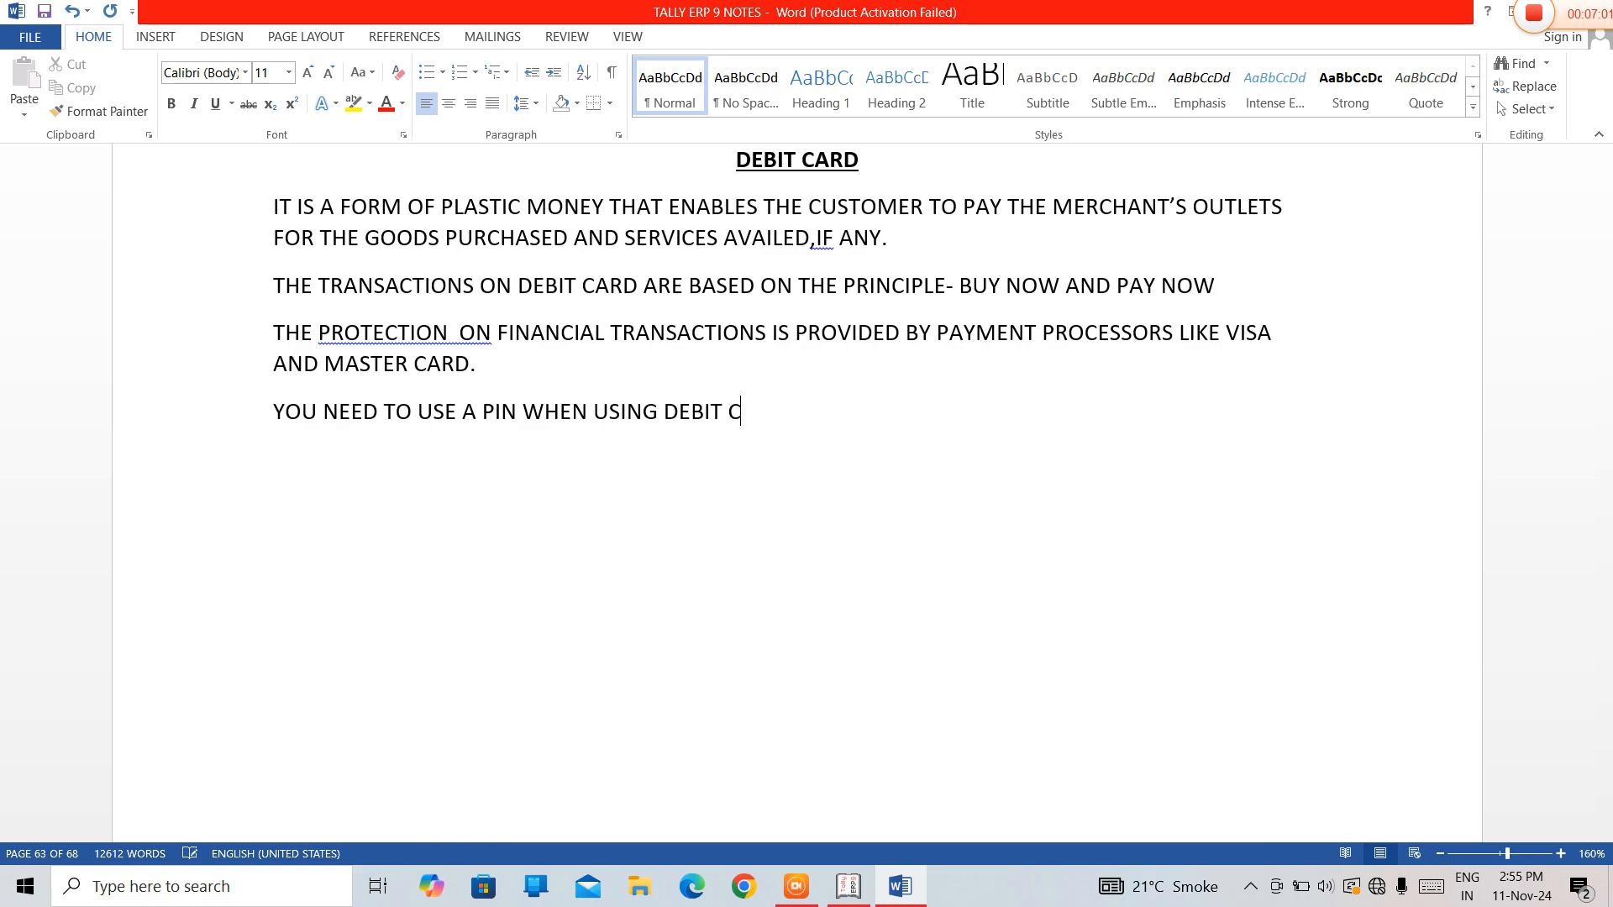
type("ARD ")
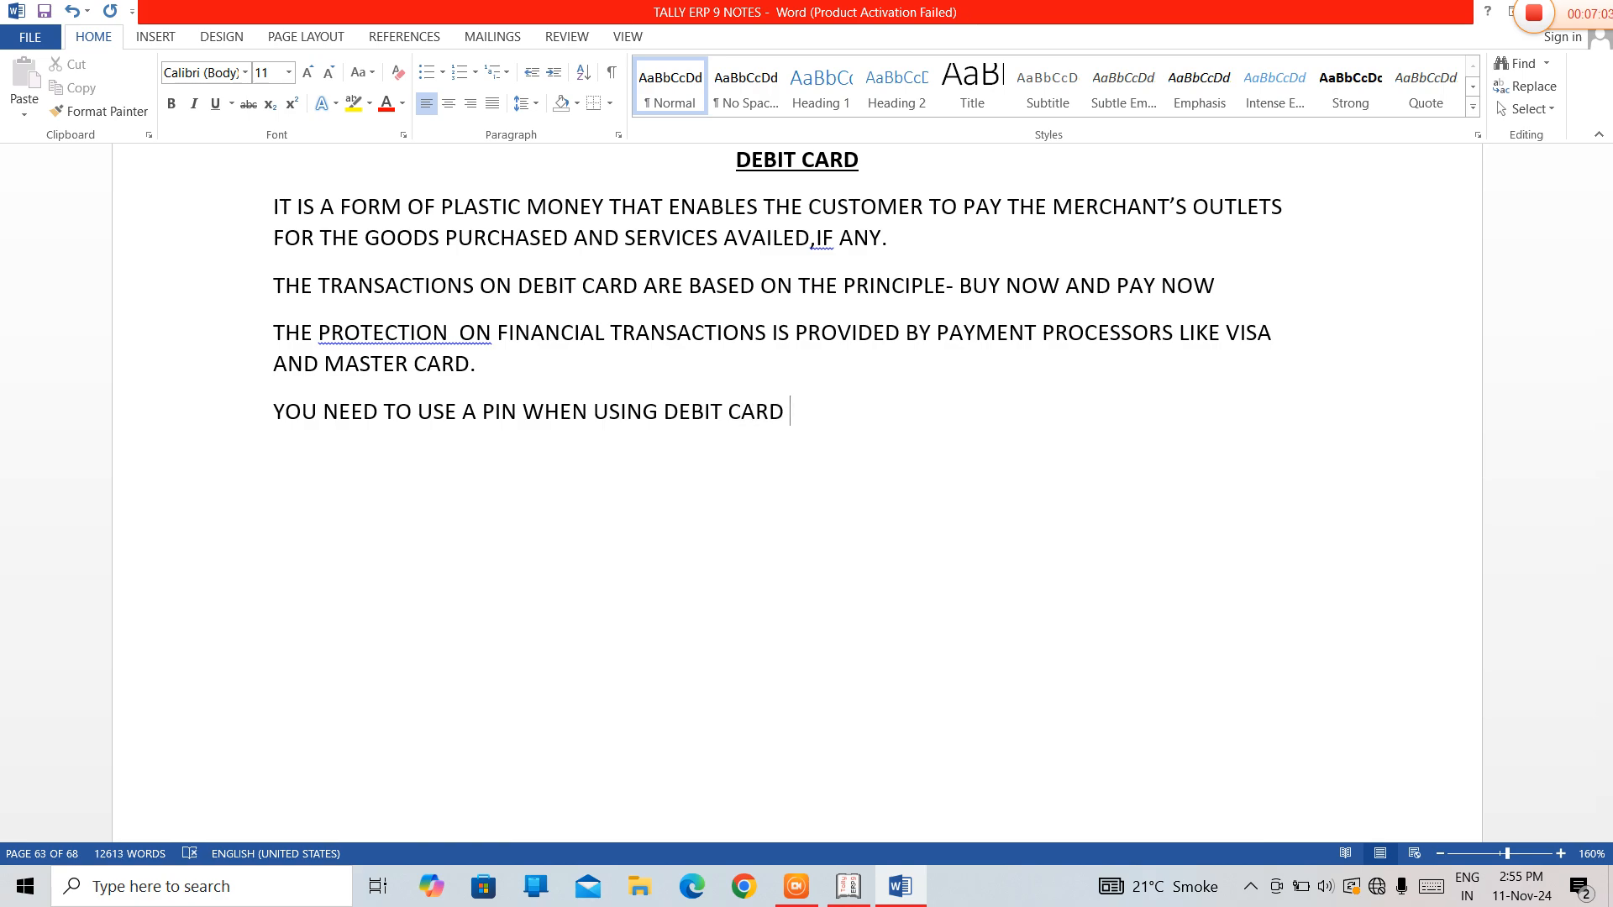
Finish the fourth paragraph's sentence with "TO MAKE TRANSACTIONS.".
type("TO AM")
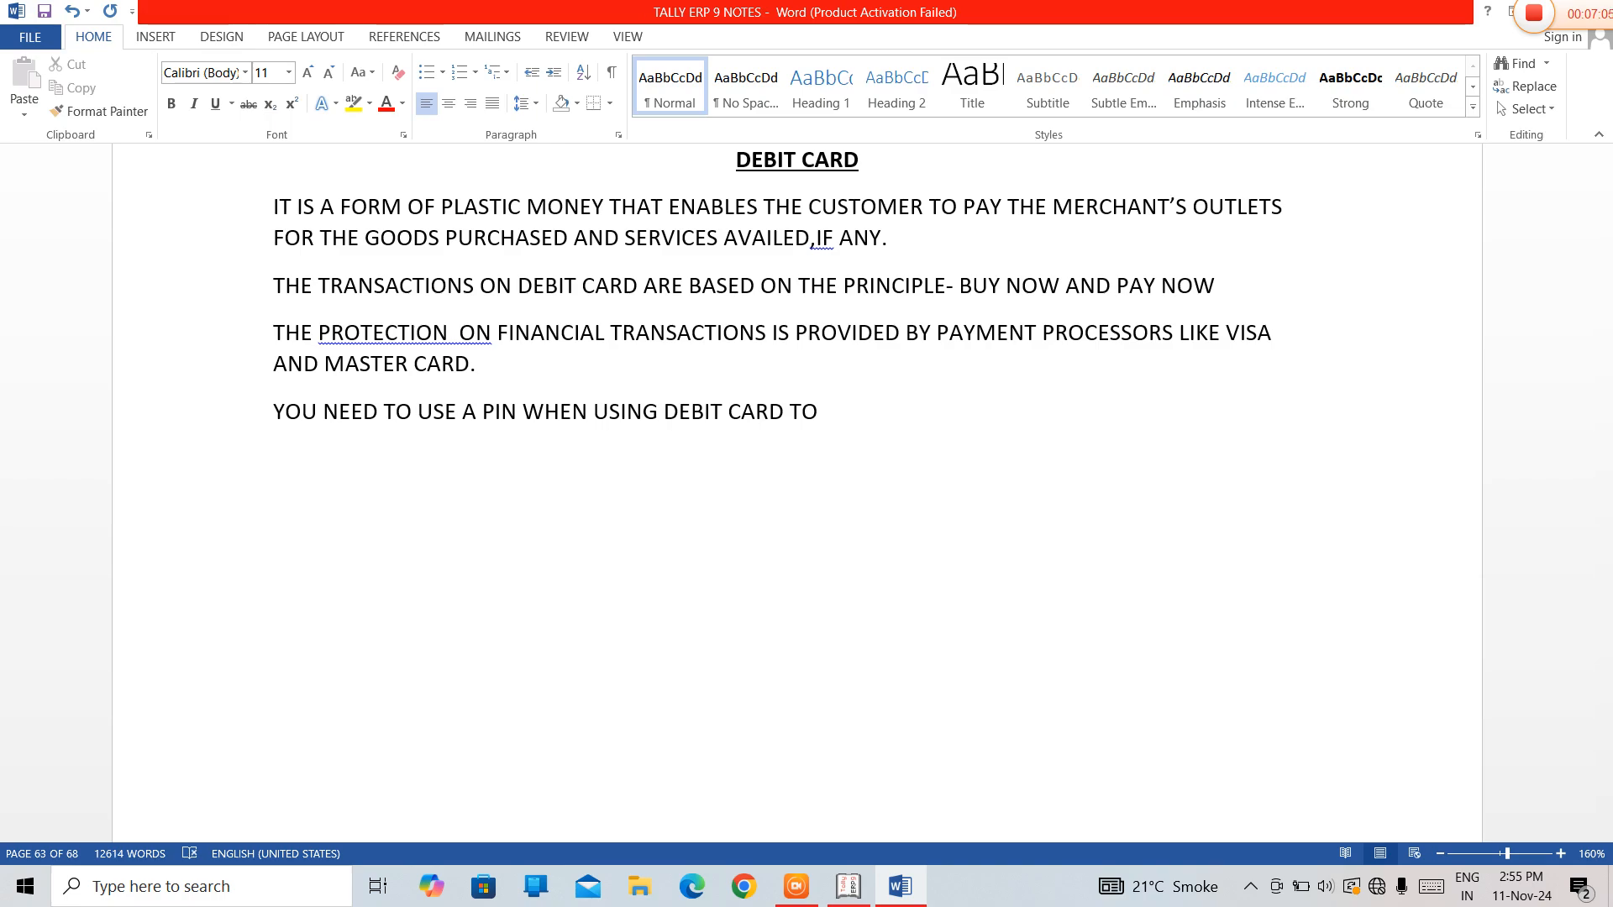
key("BackSpace")
key("BackSpace")
type("MAKE")
key("BackSpace")
key("BackSpace")
type("KE TRANSA")
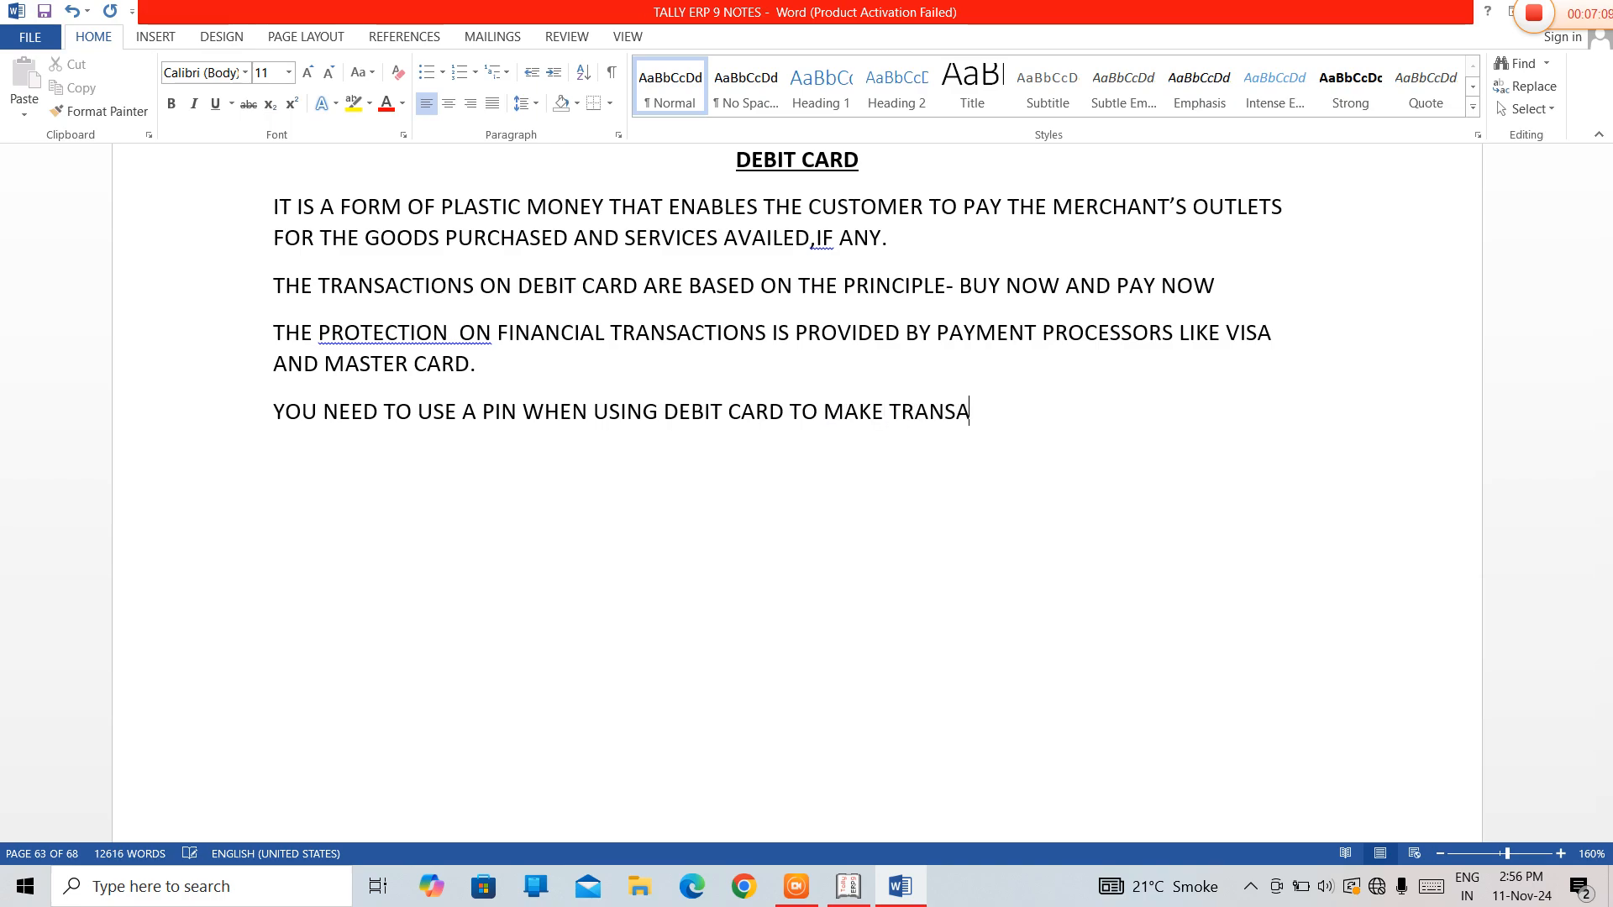
type("CTIONS")
key("BackSpace")
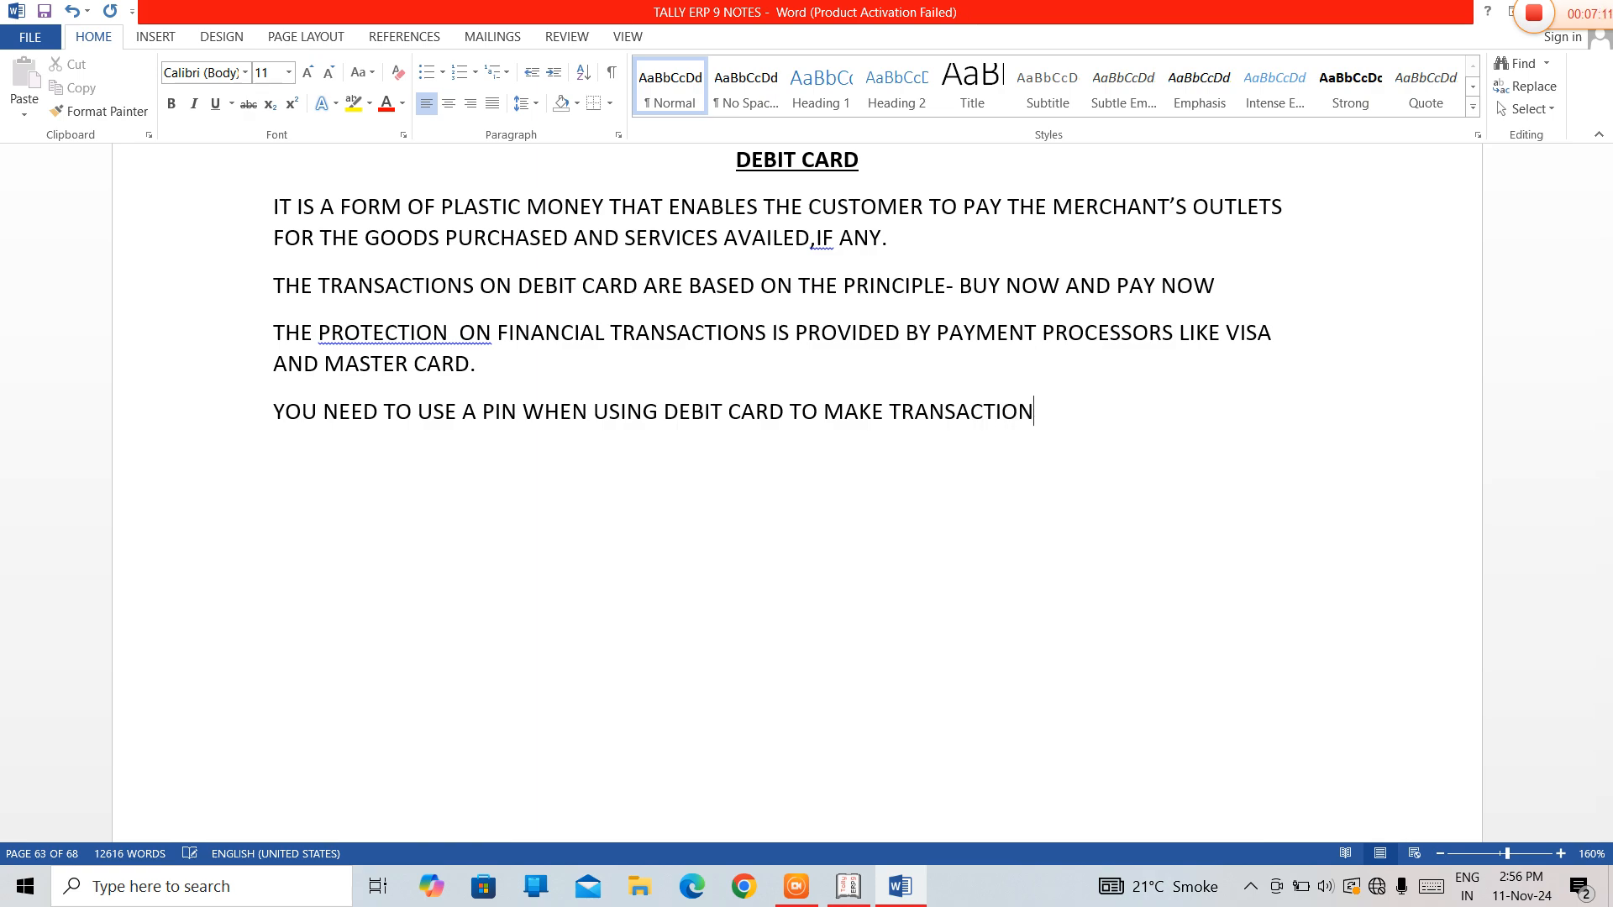
type("S.")
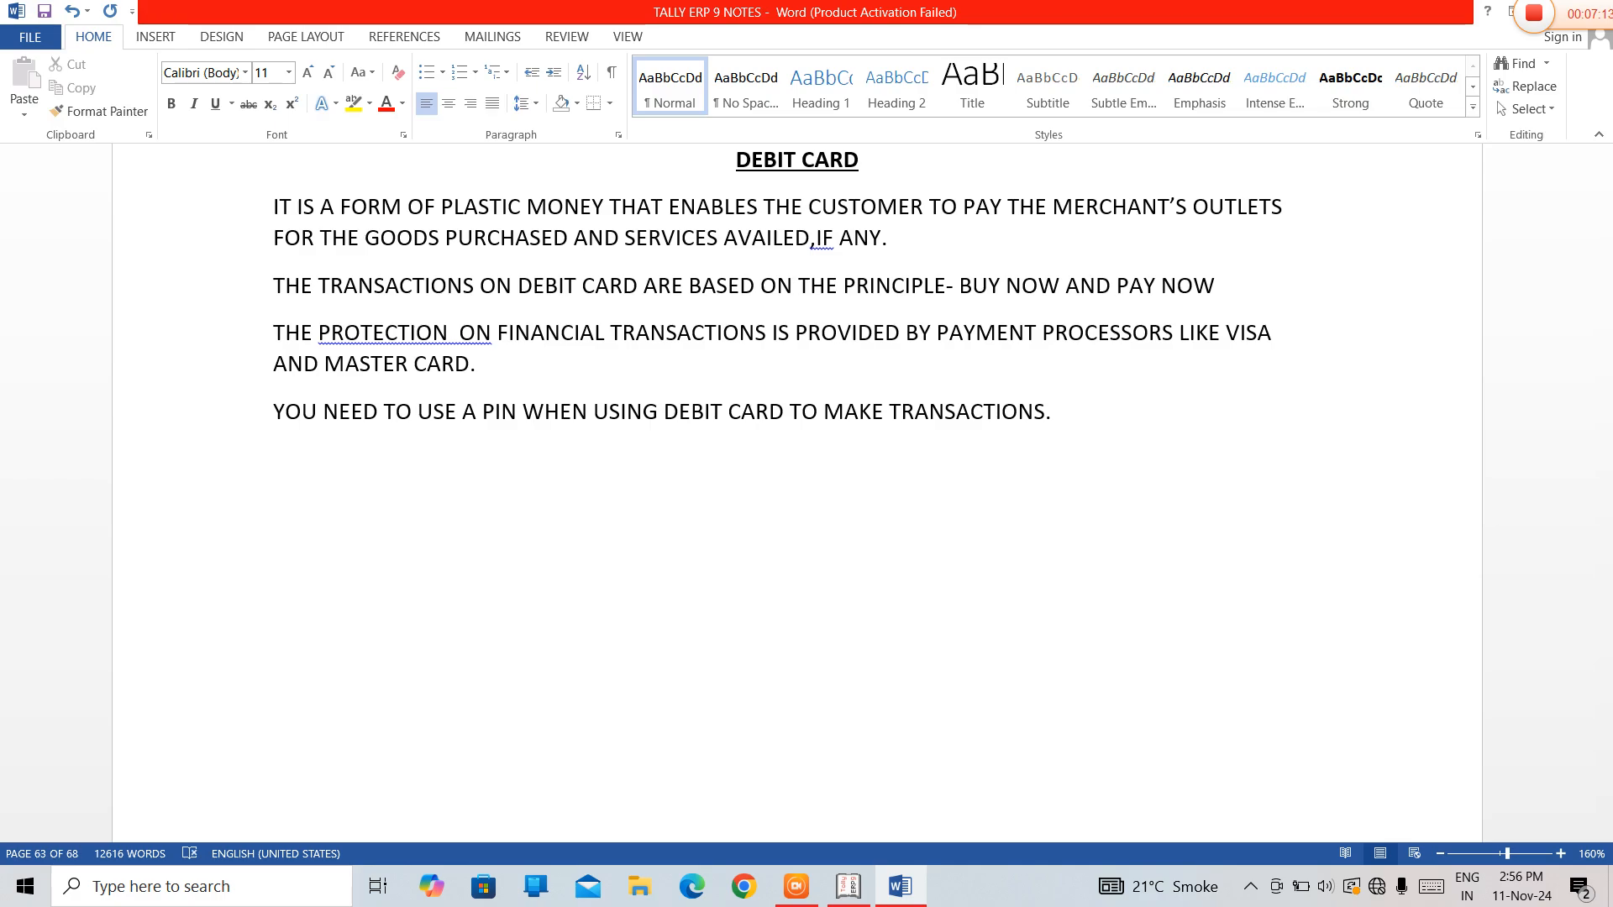
Add the indented line "4-DIGIT PIN" below the fourth paragraph and start a new line.
key("Down")
type("4-DIGIT O")
key("BackSpace")
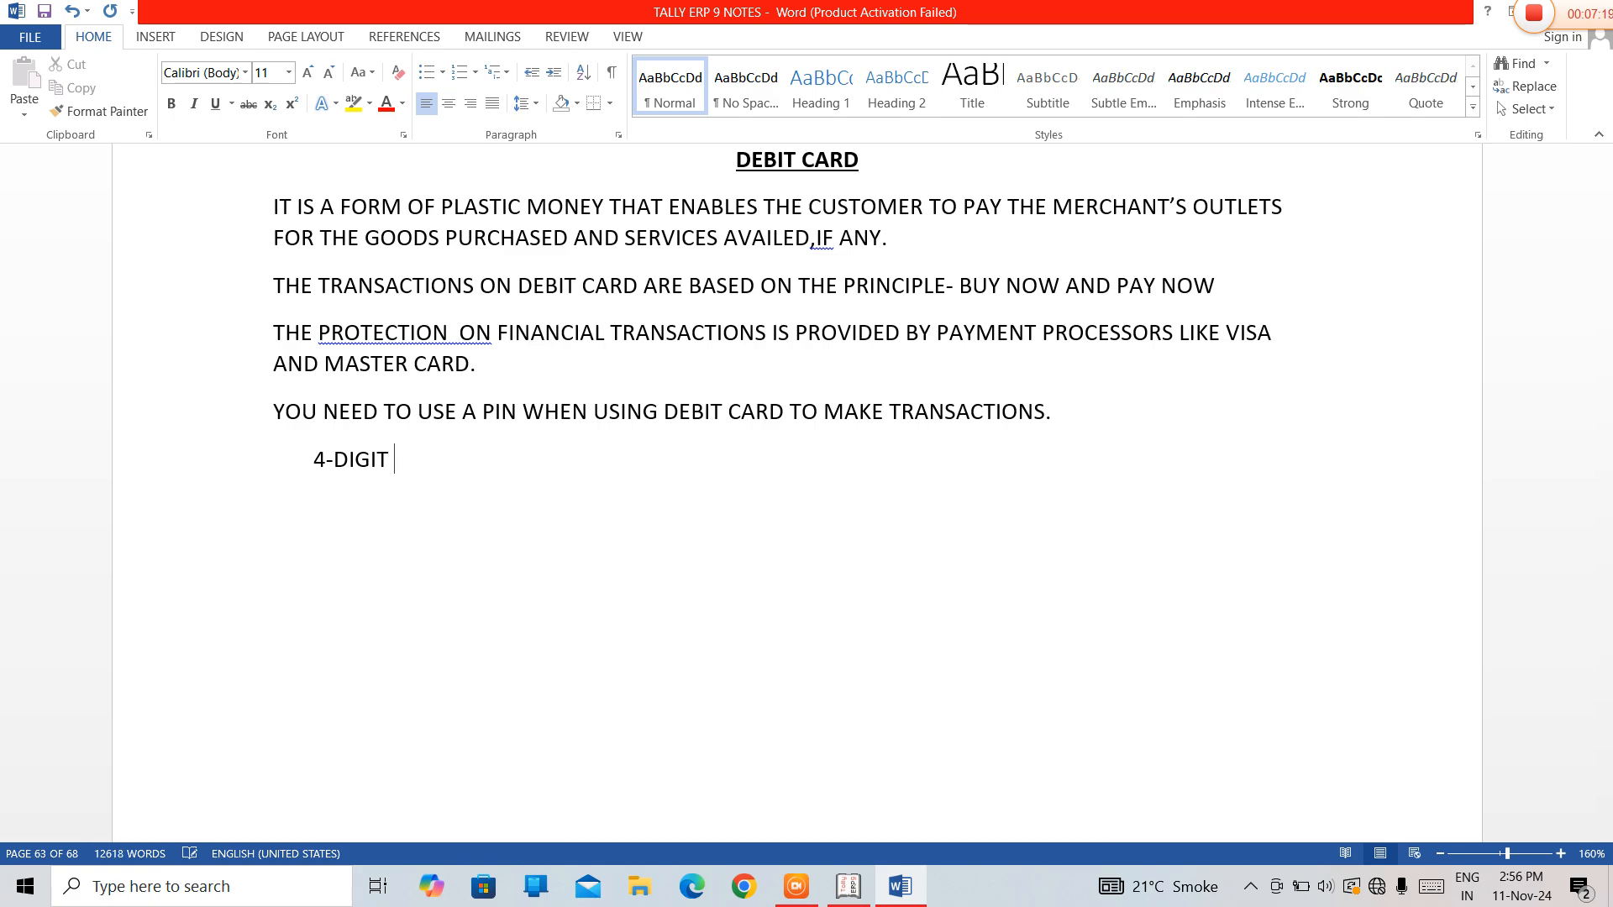
type("PI")
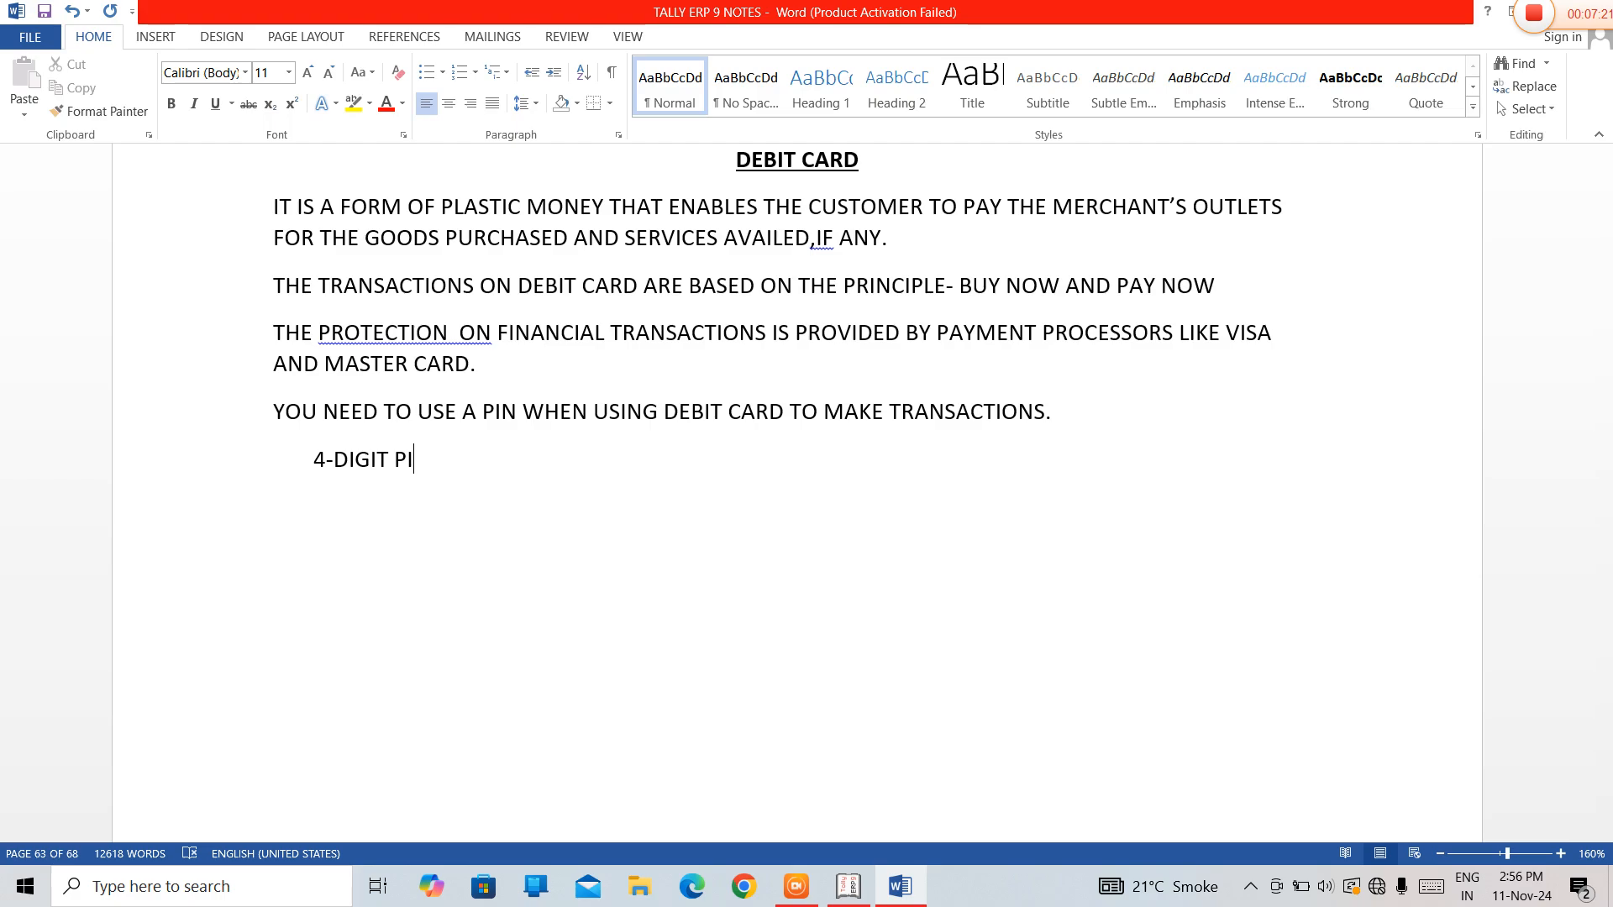
type("N")
key("Return")
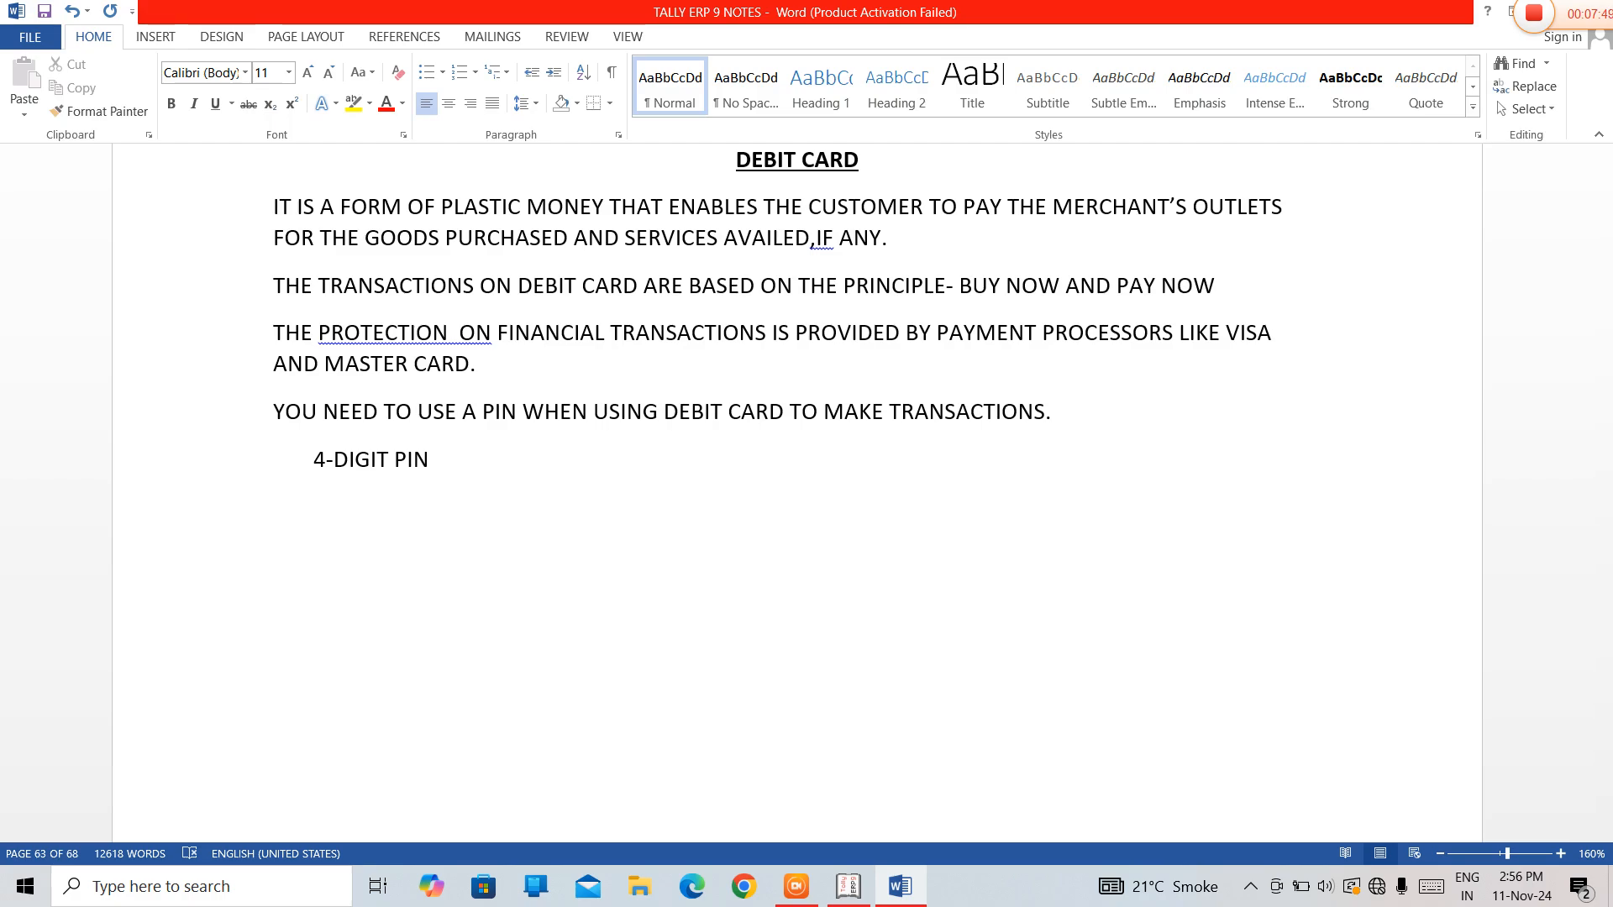
Add the bold heading "ADVANTAGES-" below the PIN line and return to regular text on a new line.
key("ctrl+b")
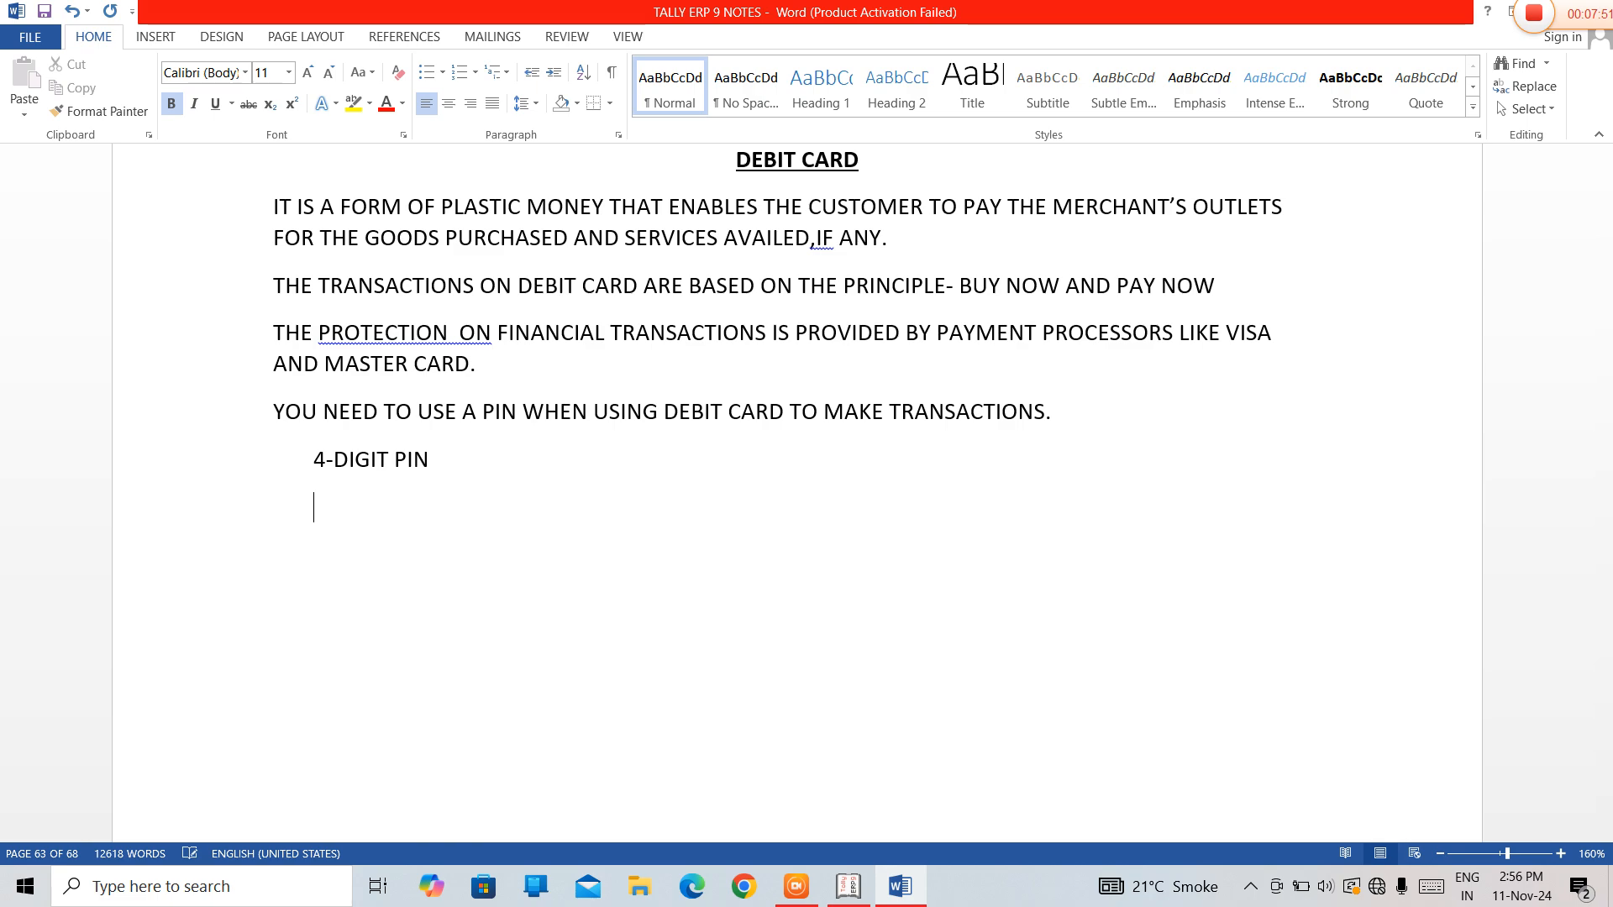
type("ADVANTA")
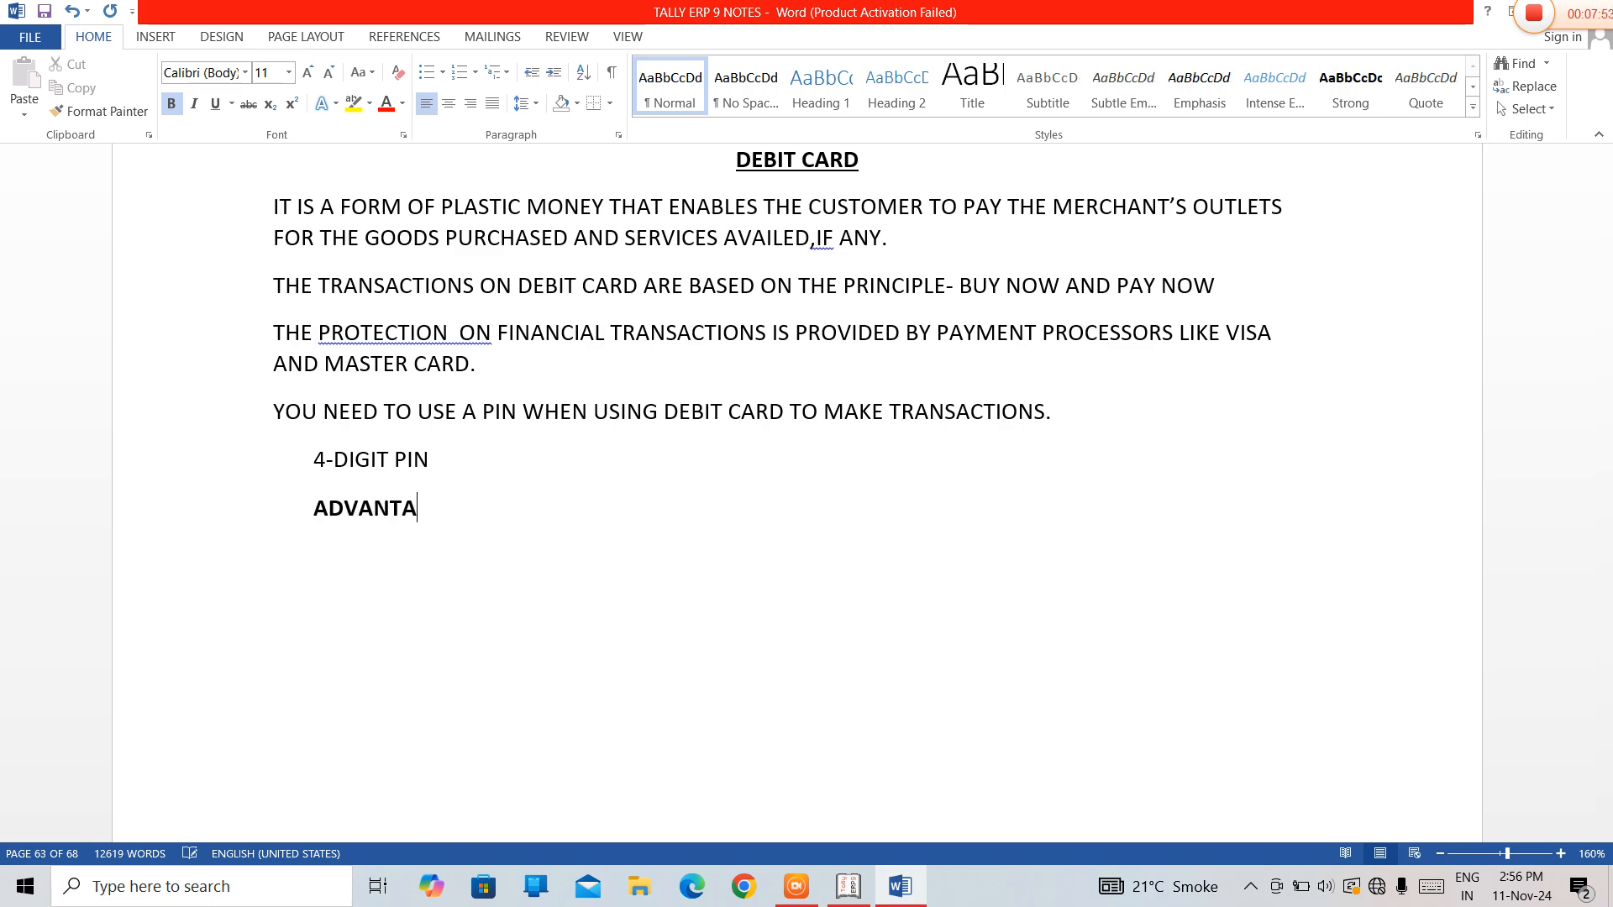
type("GES-")
key("Return")
key("ctrl+b")
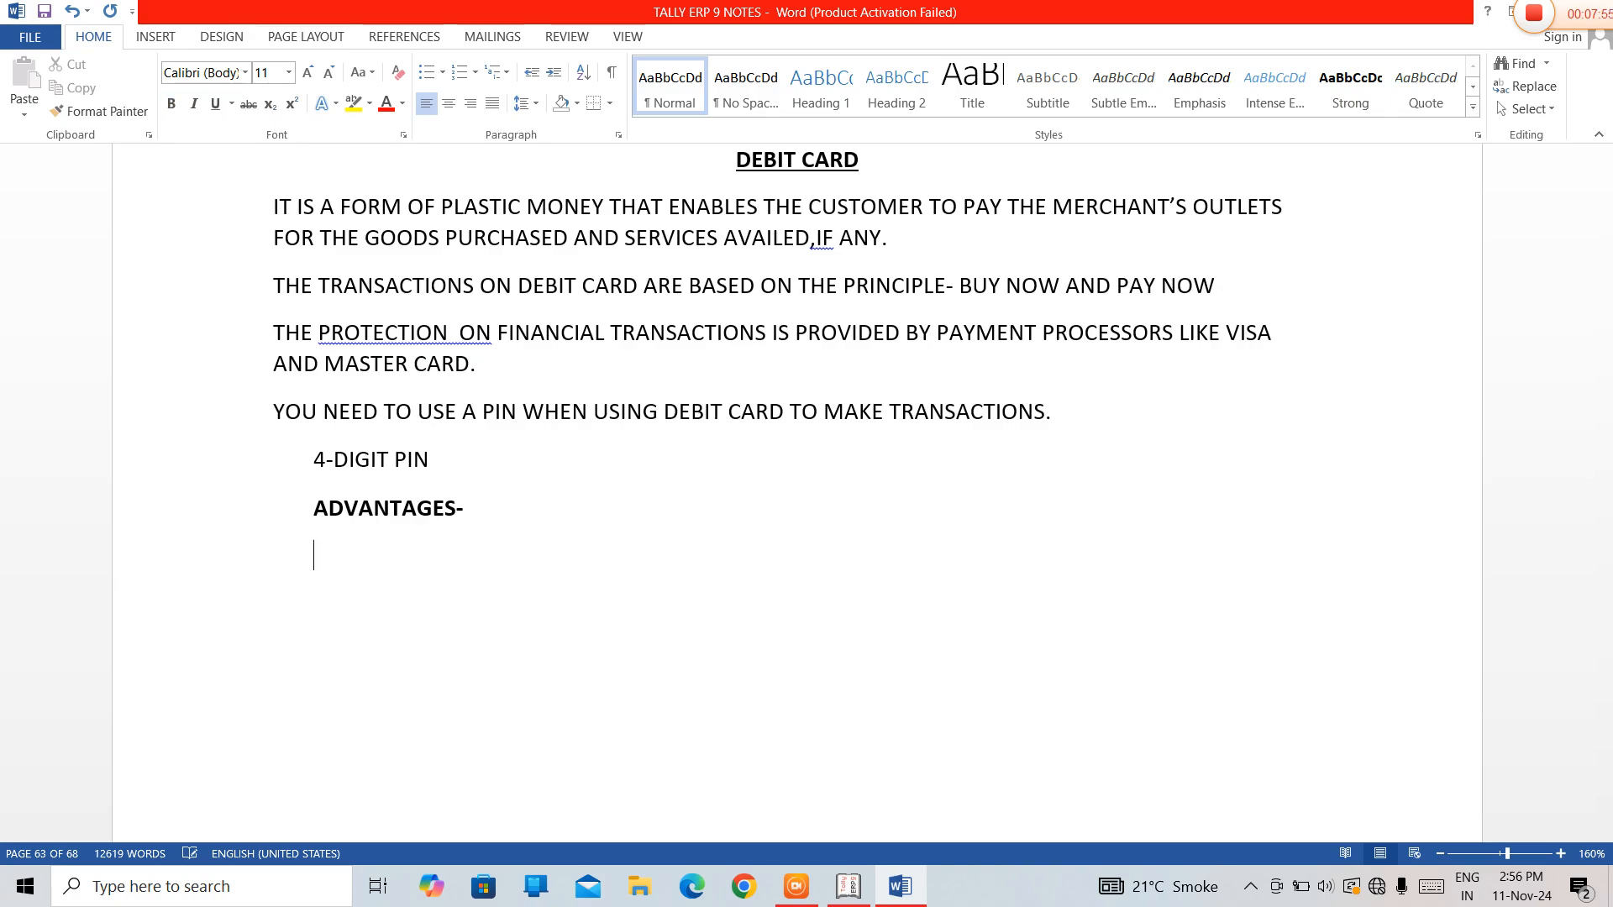
Begin a numbered list under the advantages heading with the items "CONVENIENCE" and "NO INTEREST CHARGE".
type("1. ")
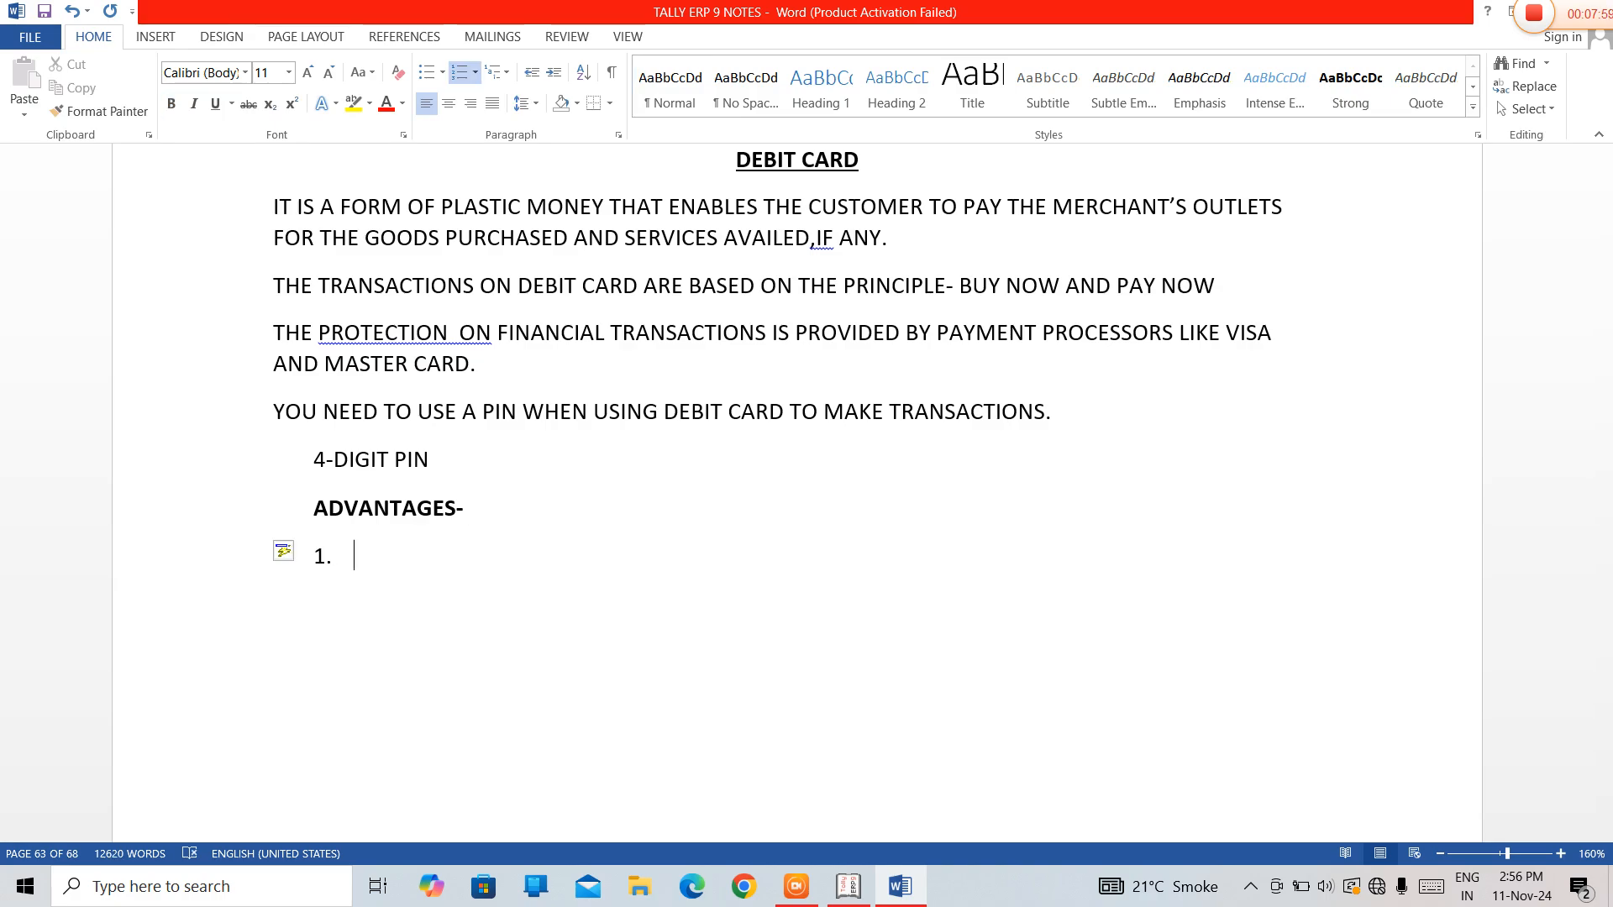
type("CON")
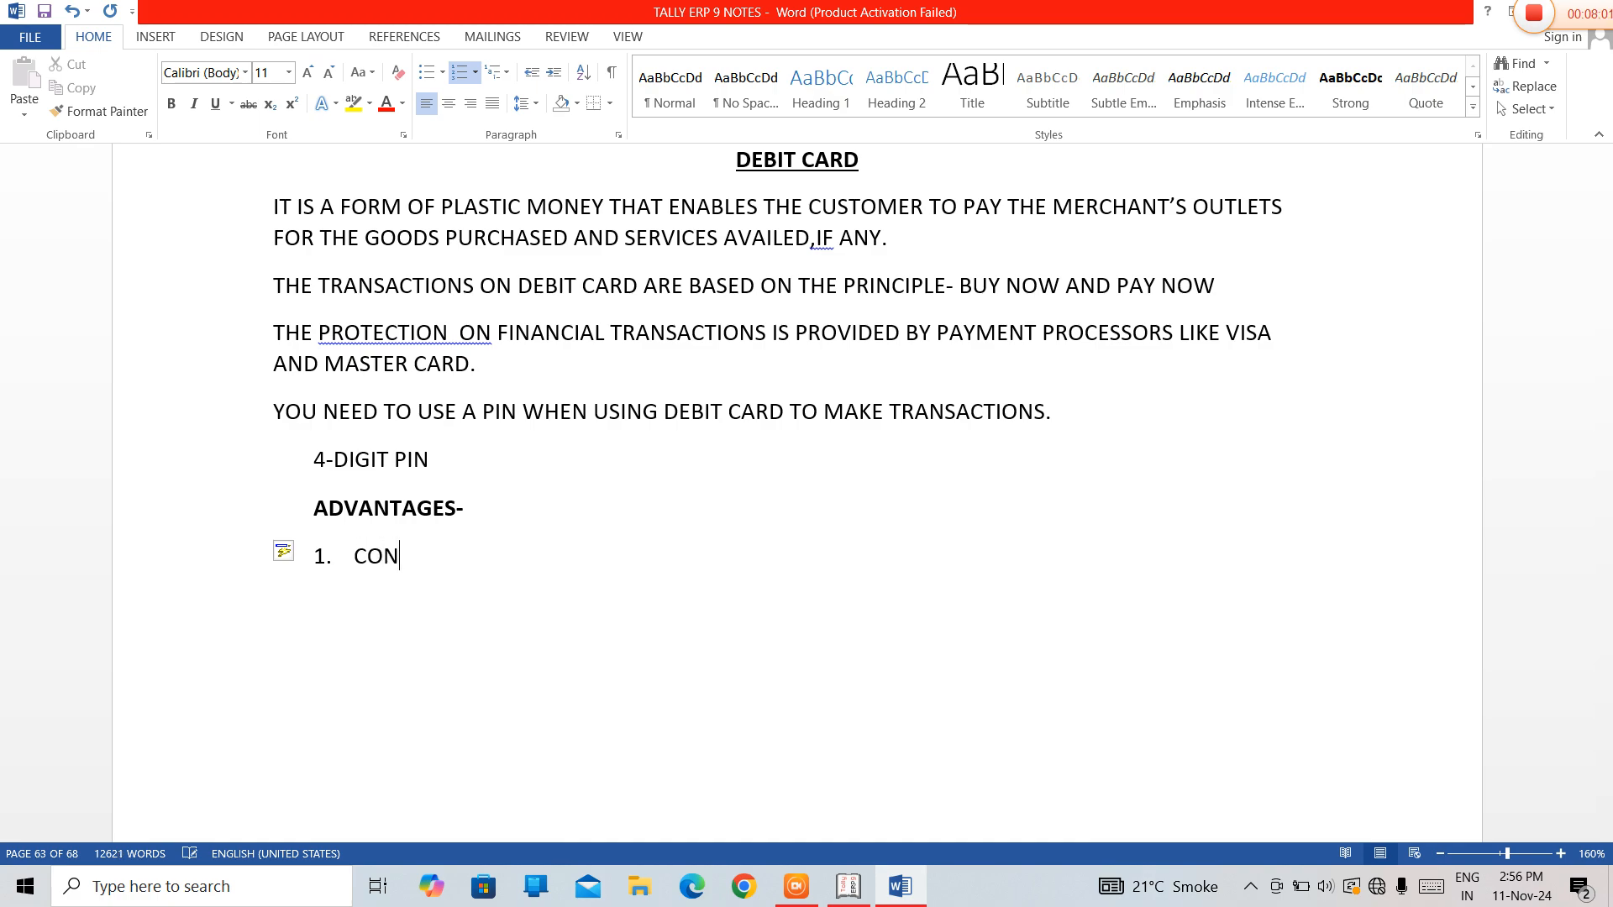
type("C")
key("BackSpace")
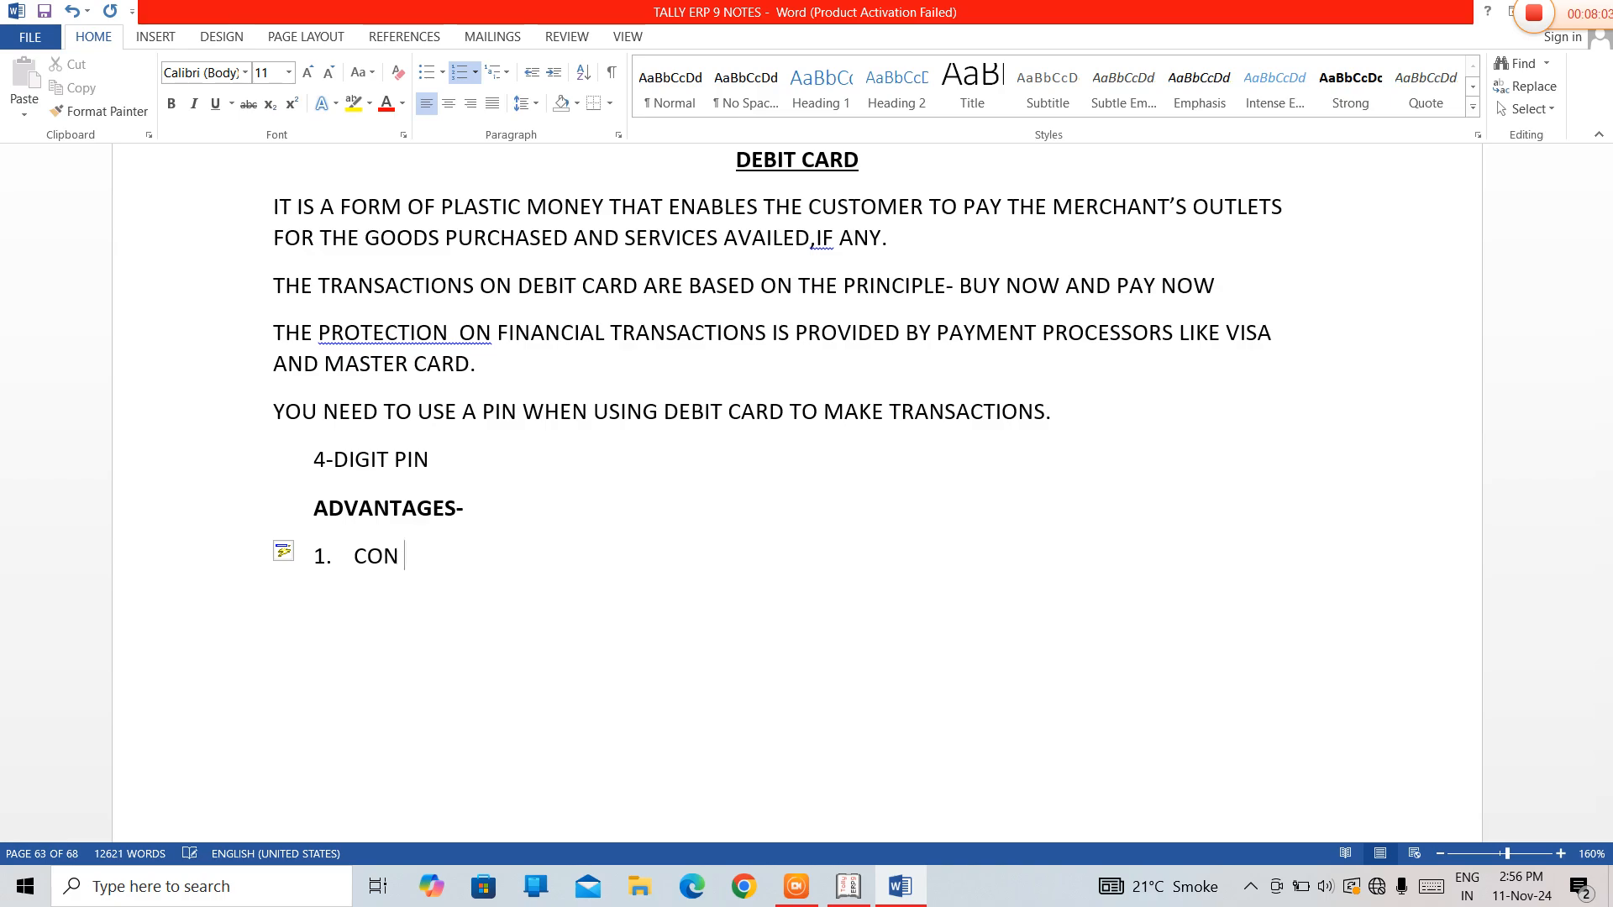
type("VENIENCE")
key("Return")
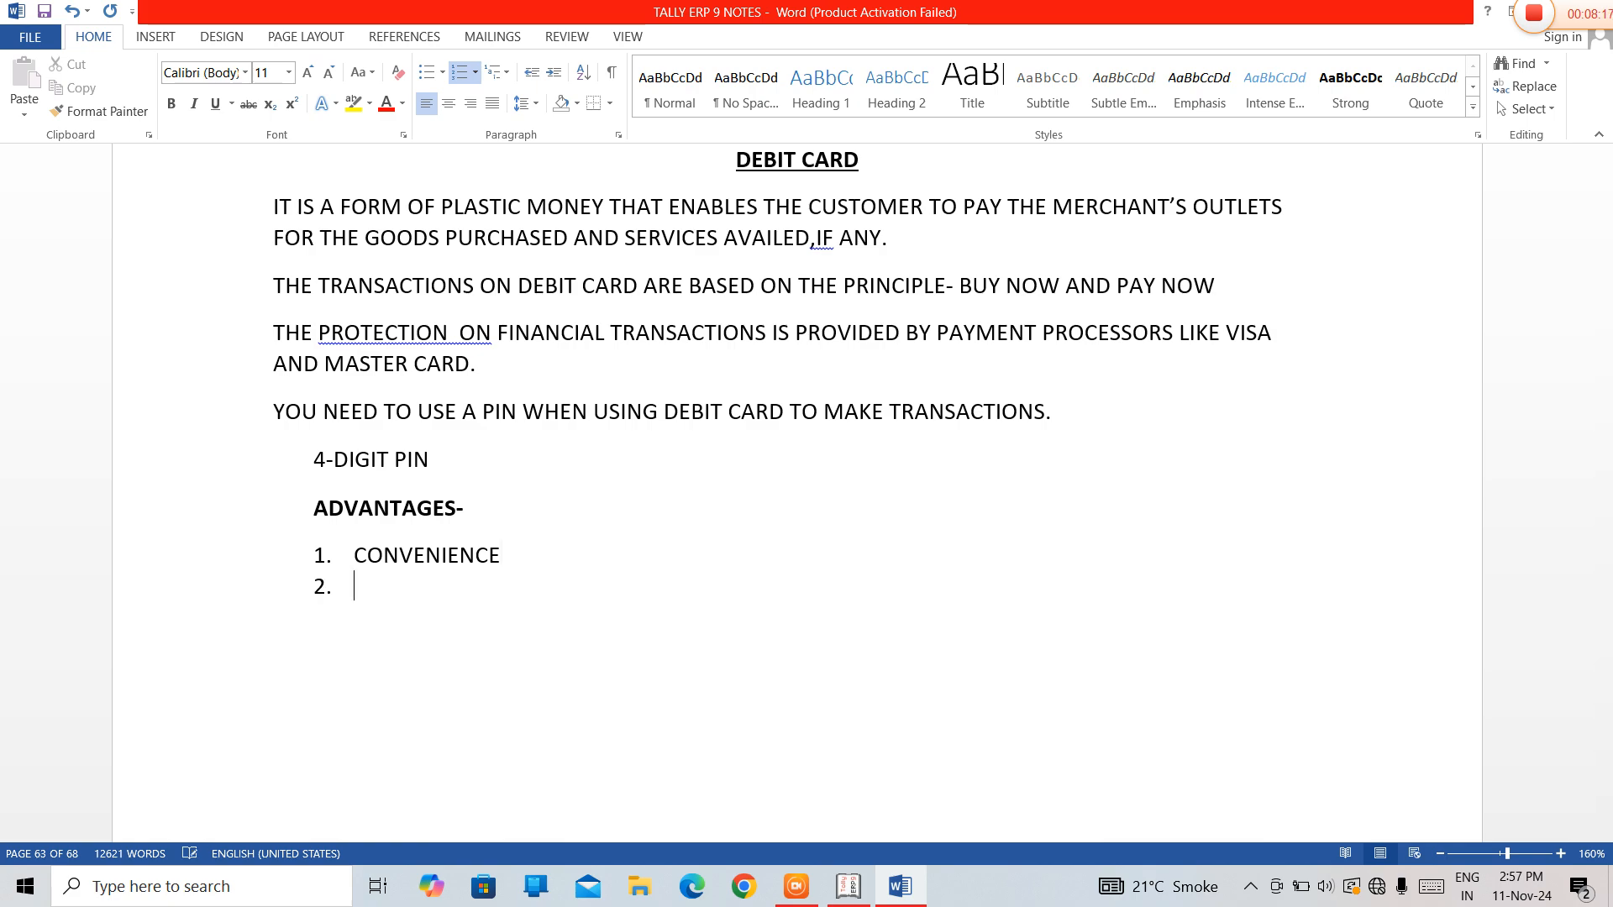
type("NO INTEREST CHARGE")
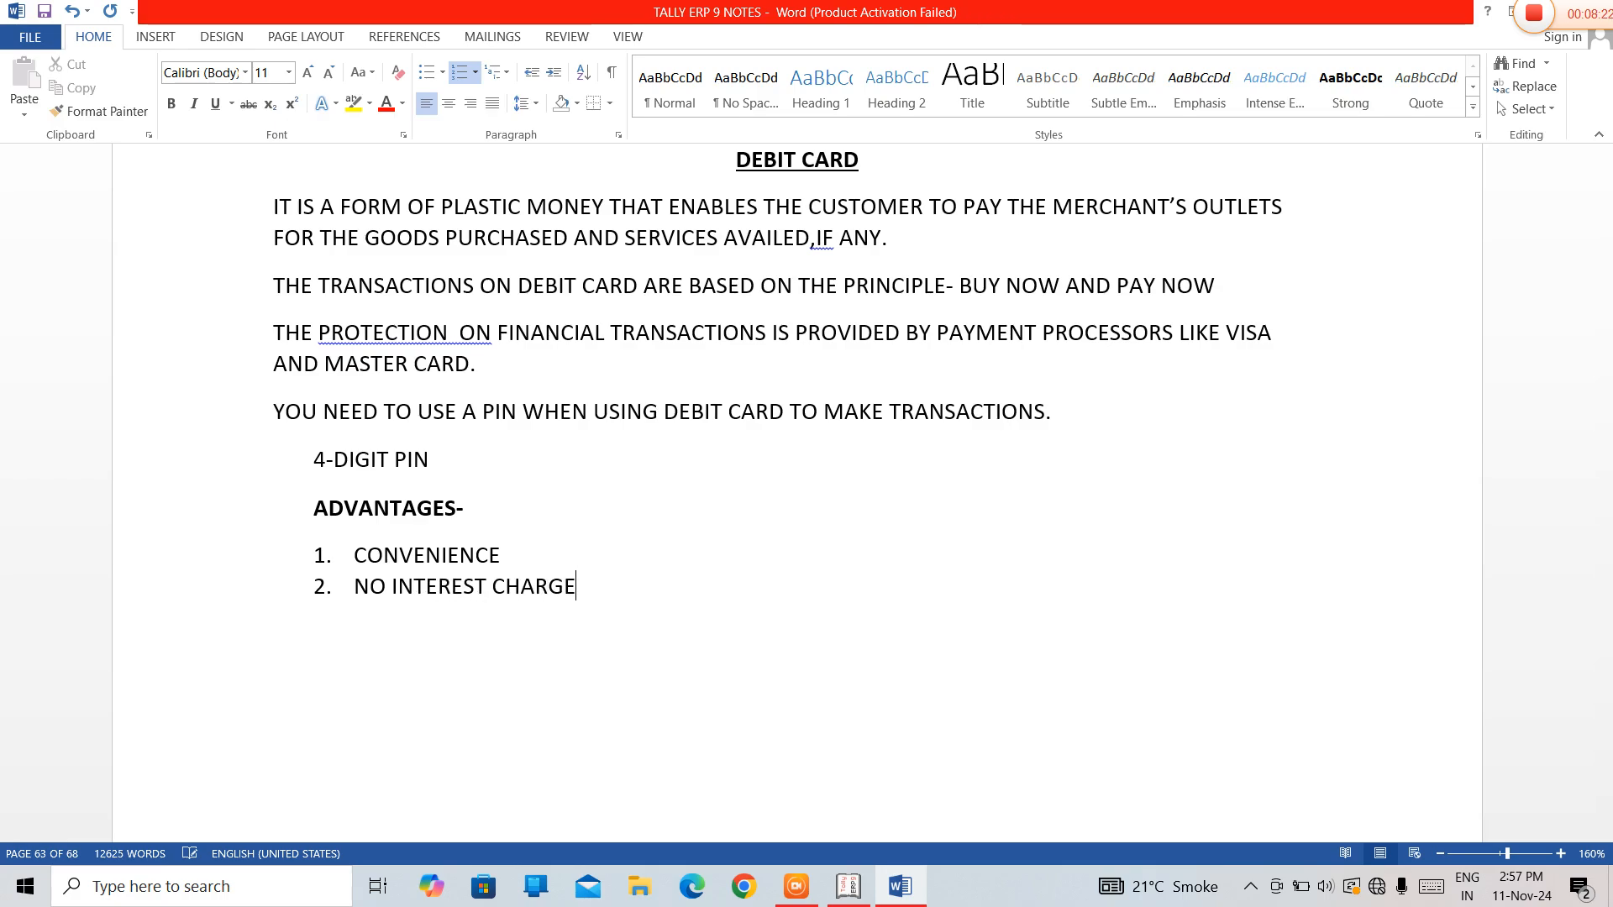
Add "WIDE ACCEPTANCE" and "SECURE" as the third and fourth items of the advantages list.
key("Return")
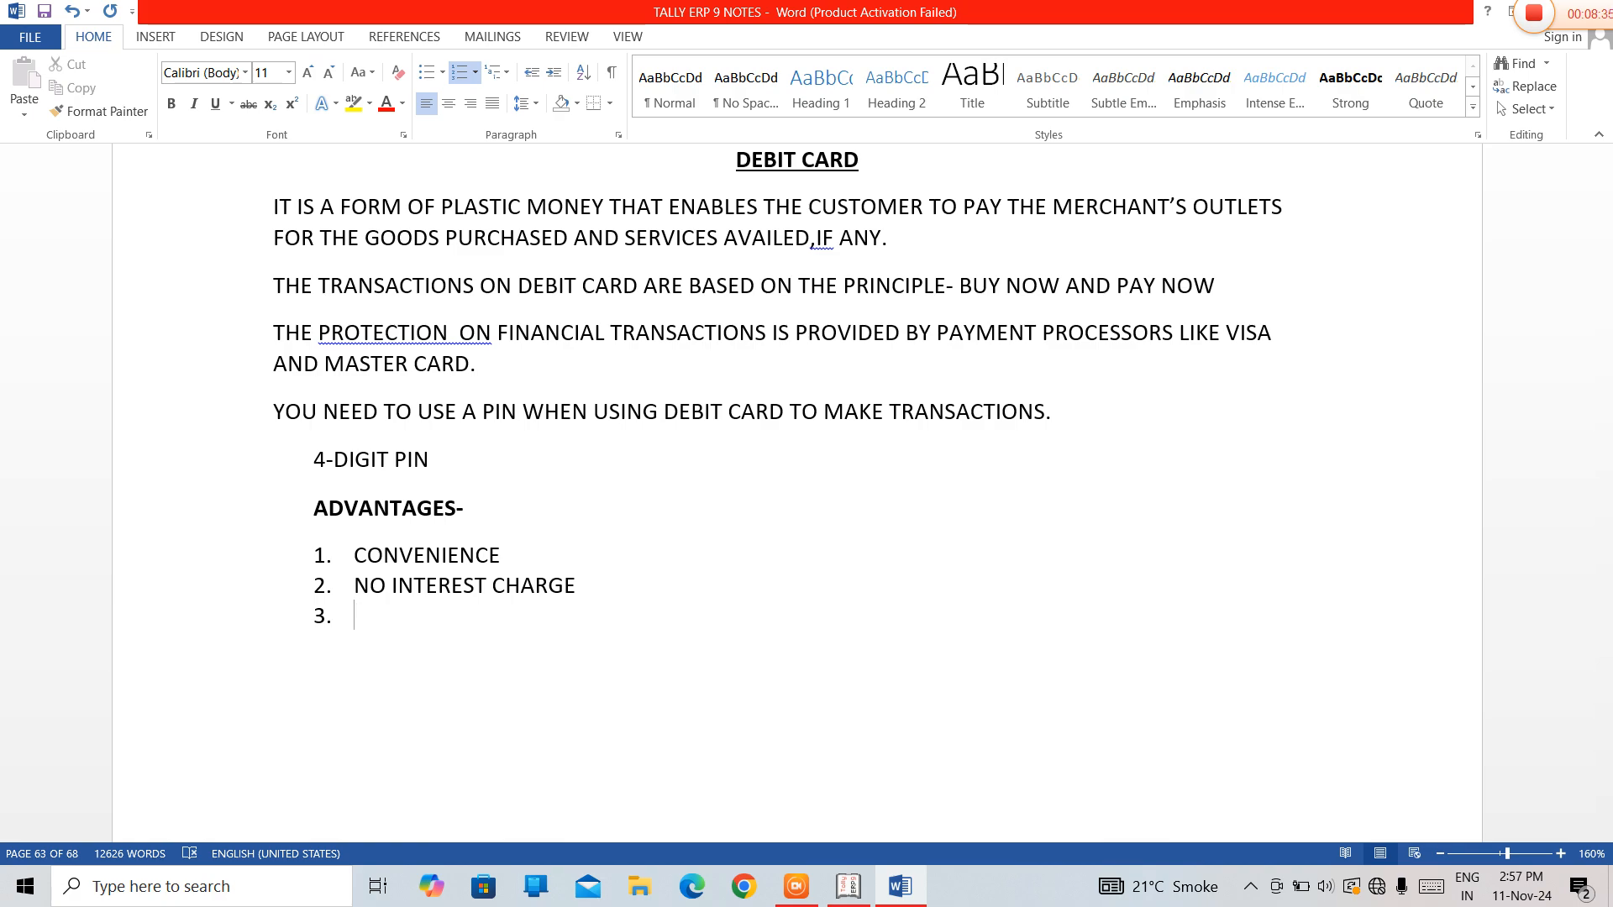
type("WID")
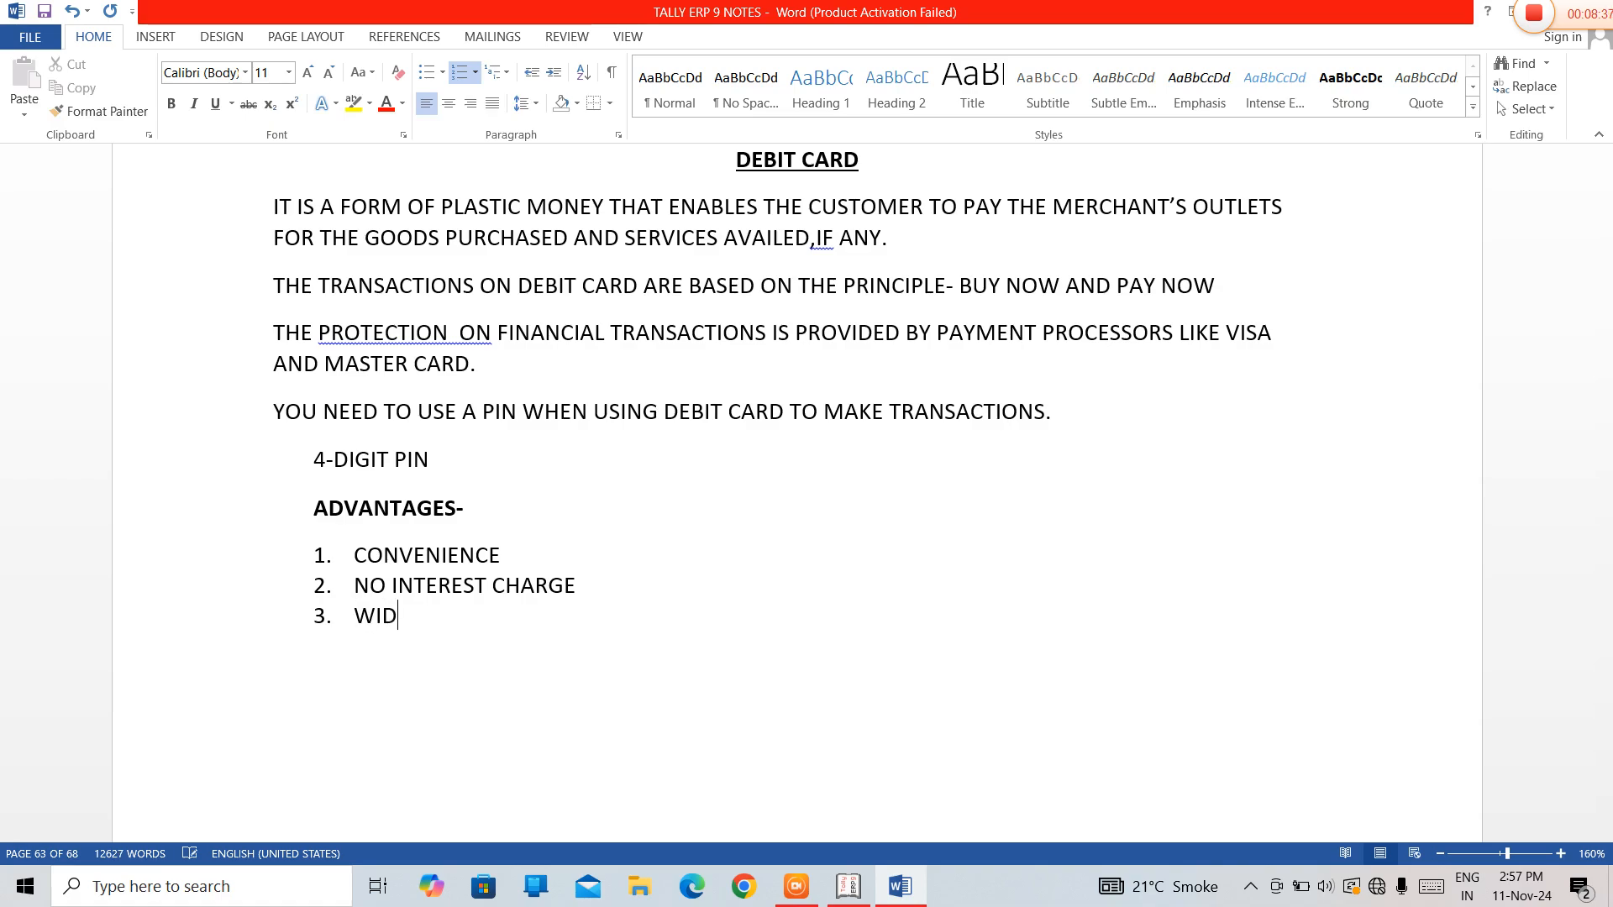
type("E ACCP")
type("PTANCE")
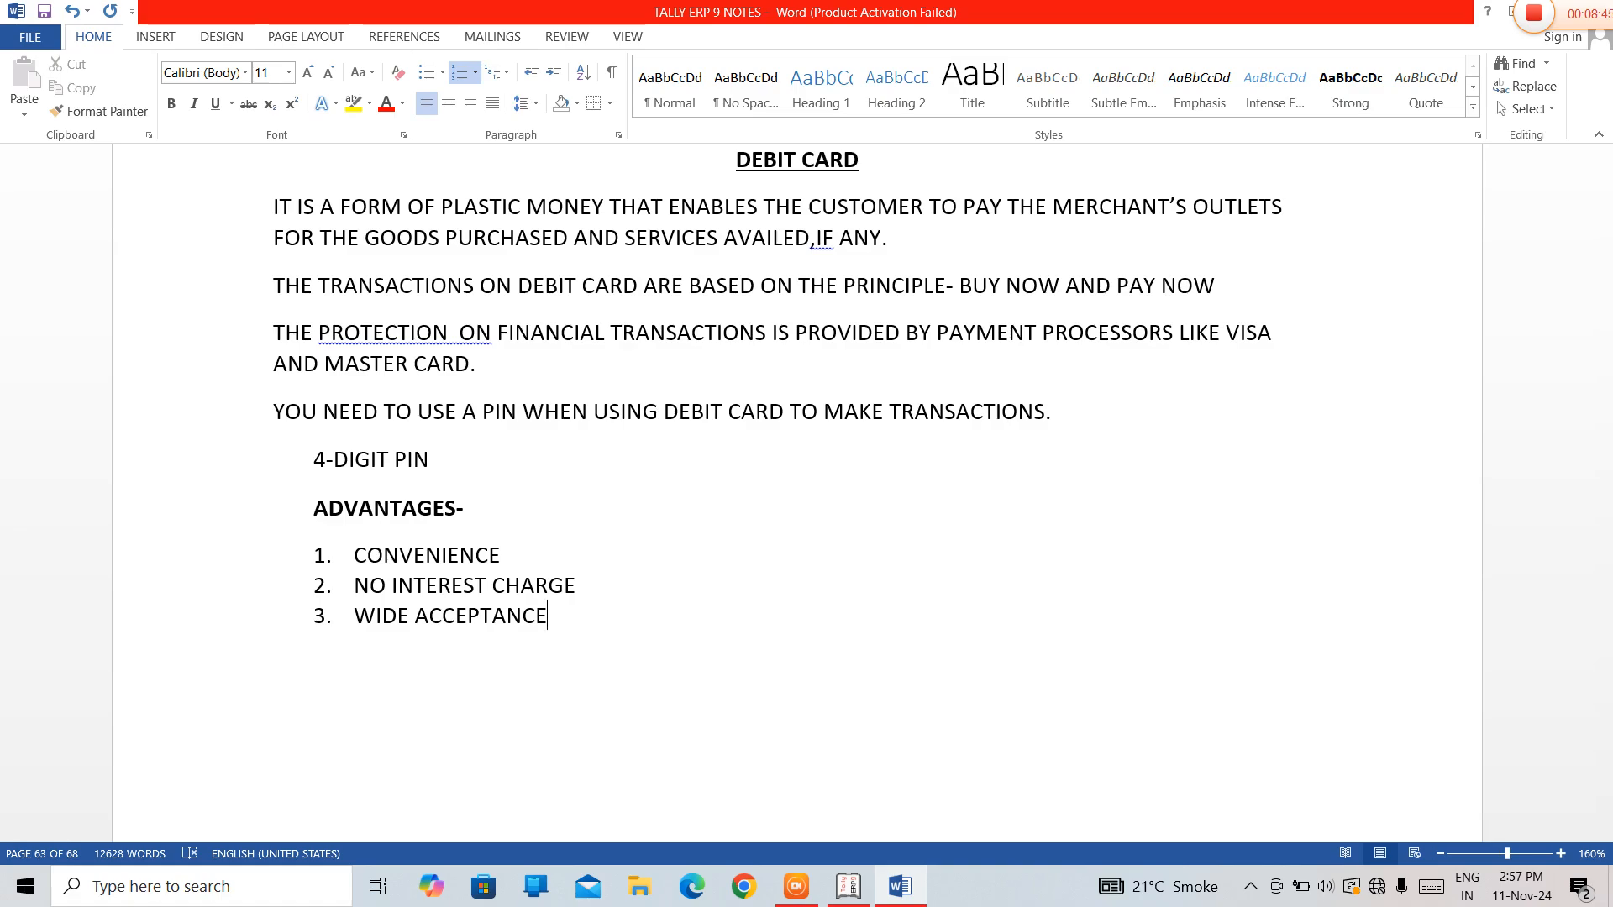
key("Return")
type("SECURE")
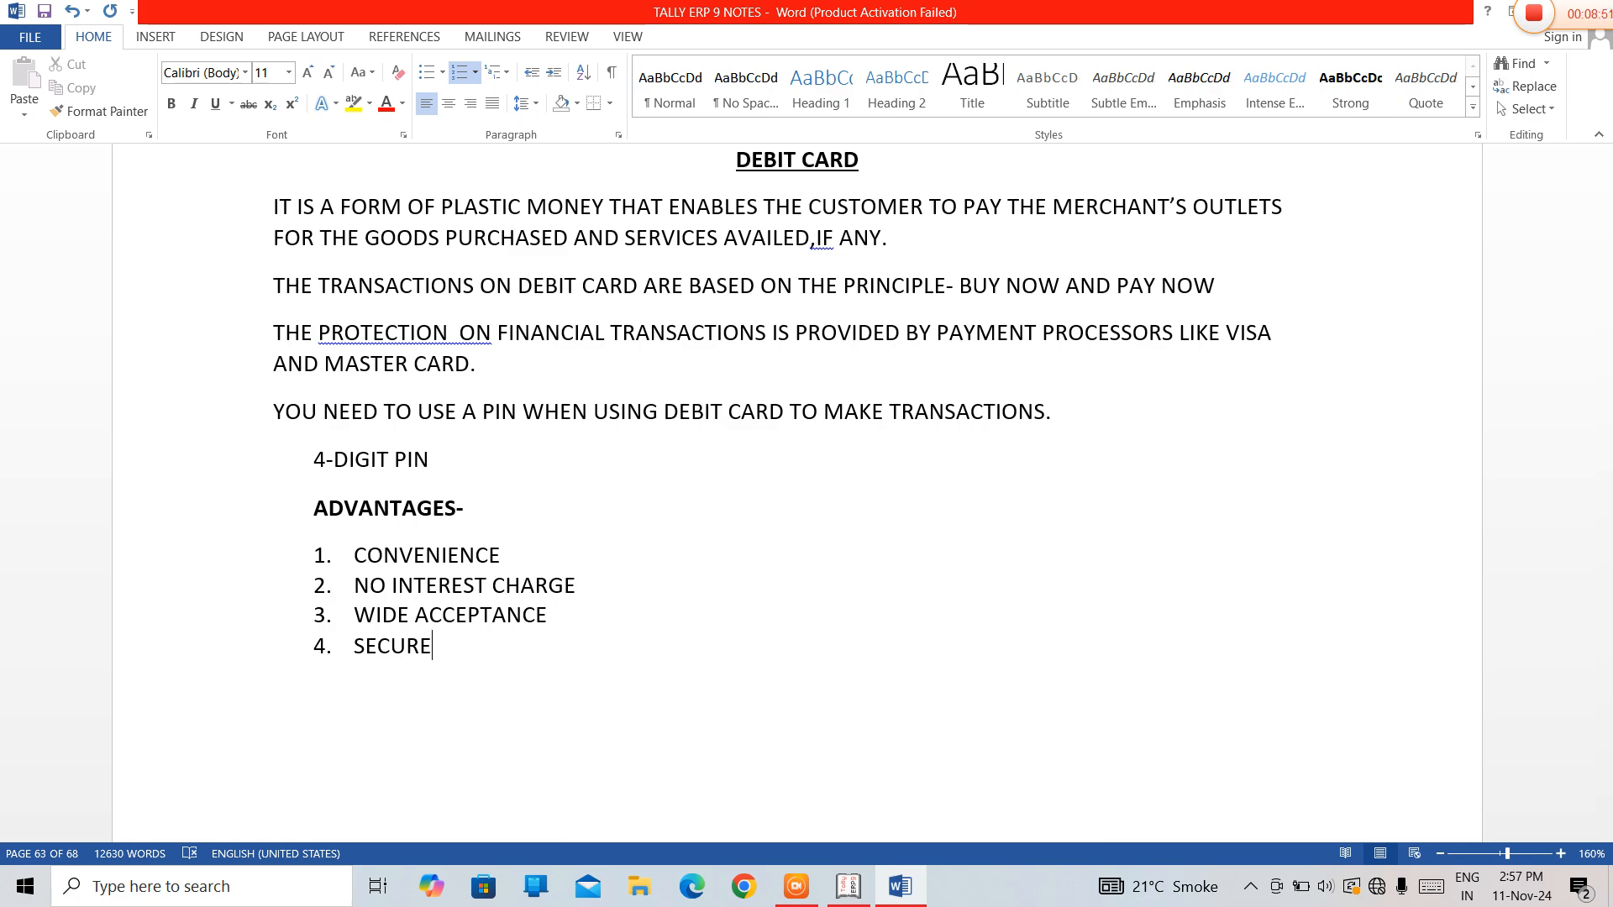
Add "EASY TO TRACK" as the fifth advantage and end the numbered list with a single blank line below it.
key("Return")
type("EASY TO TR")
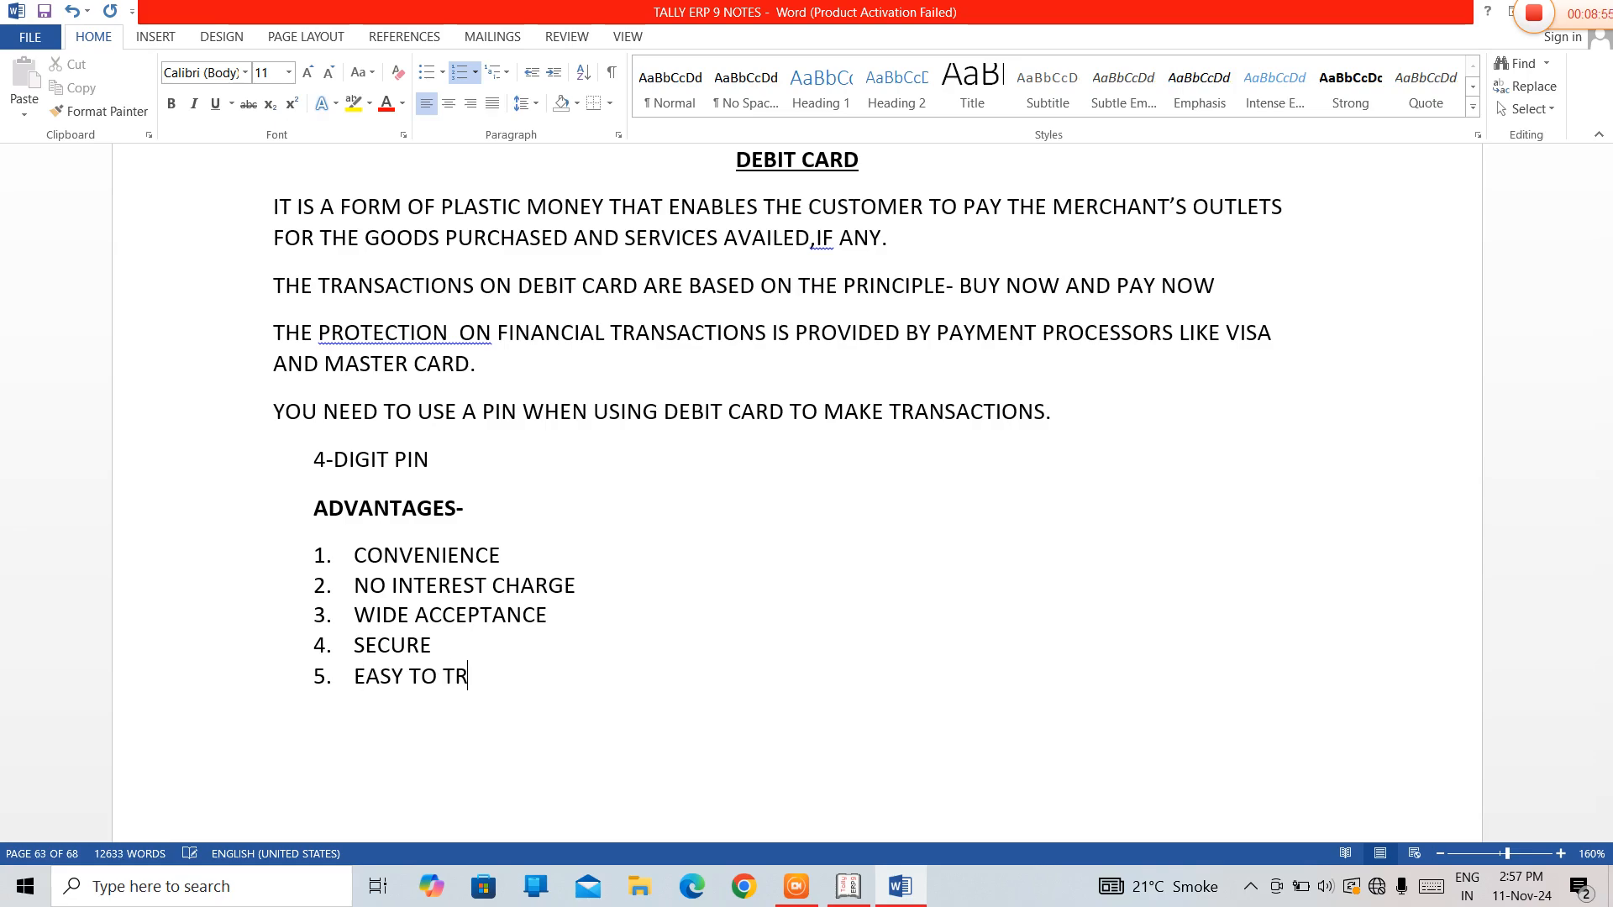
type("ACK")
key("Return")
key("Return")
scroll(943, 494, "down", 3)
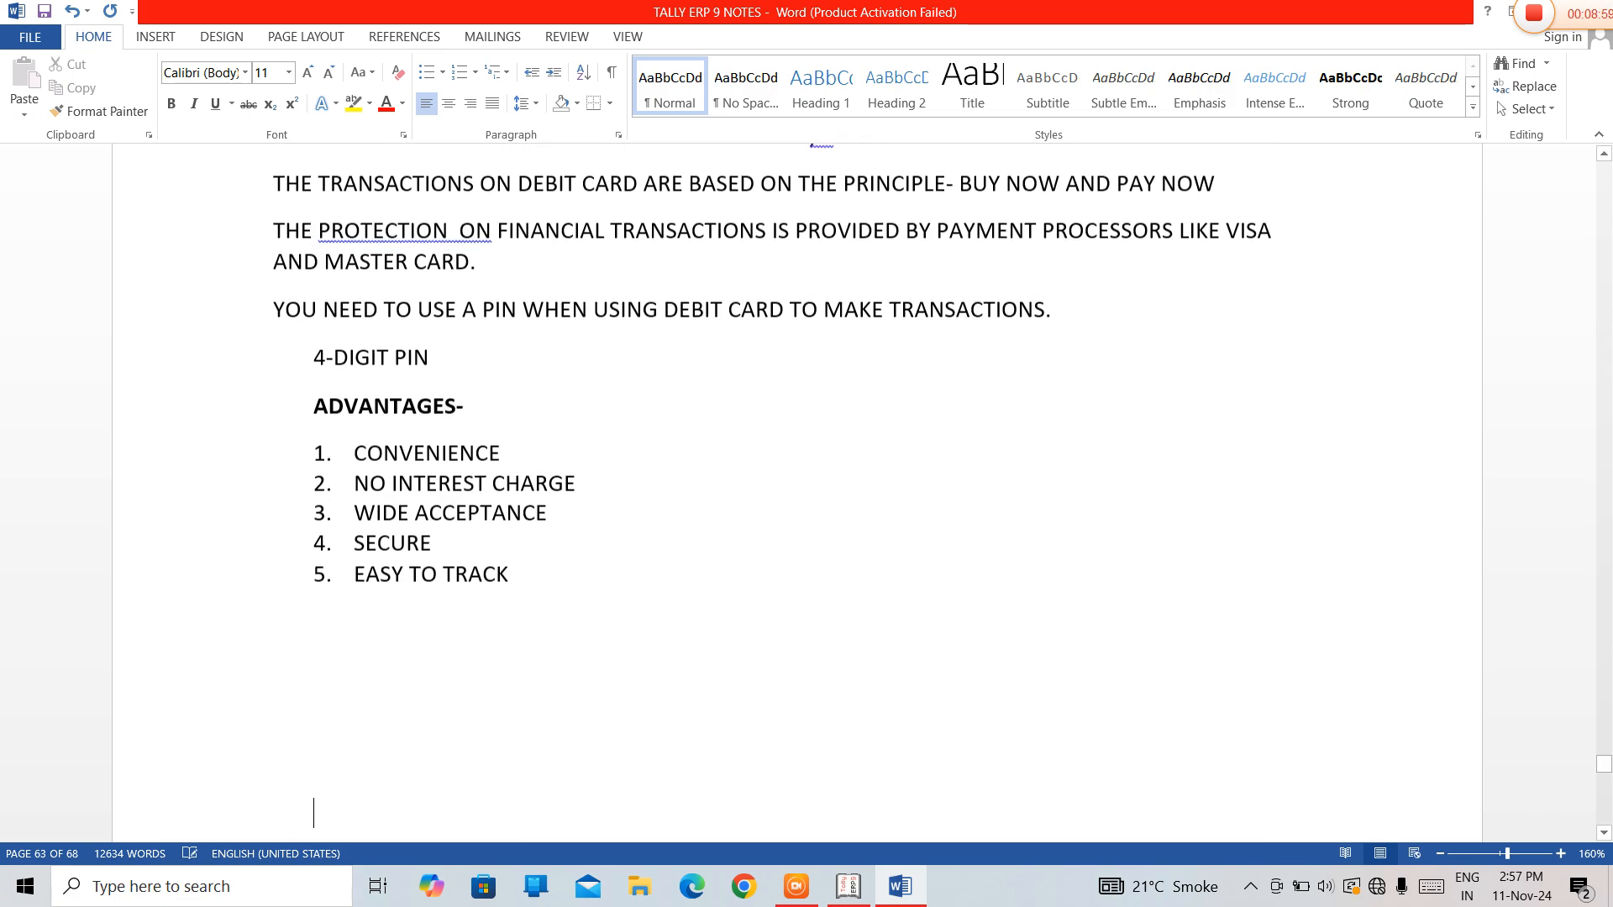
key("BackSpace")
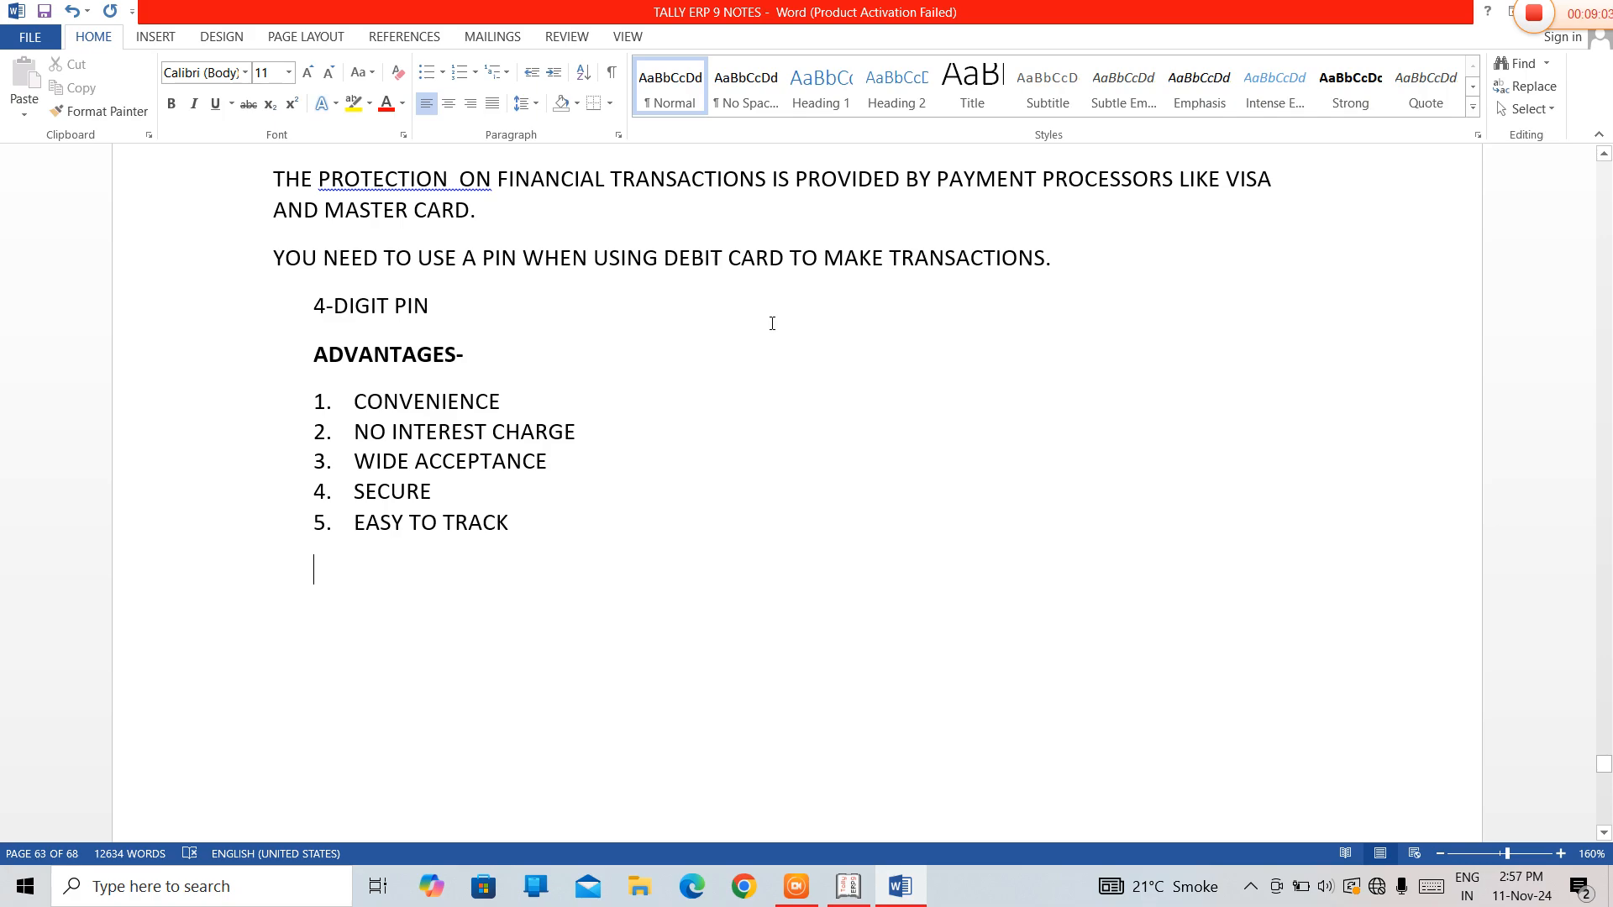
Add the bold heading "DISADVANTAGES-" below the advantages list and return to regular text on a new line.
key("ctrl+b")
type("DISAD")
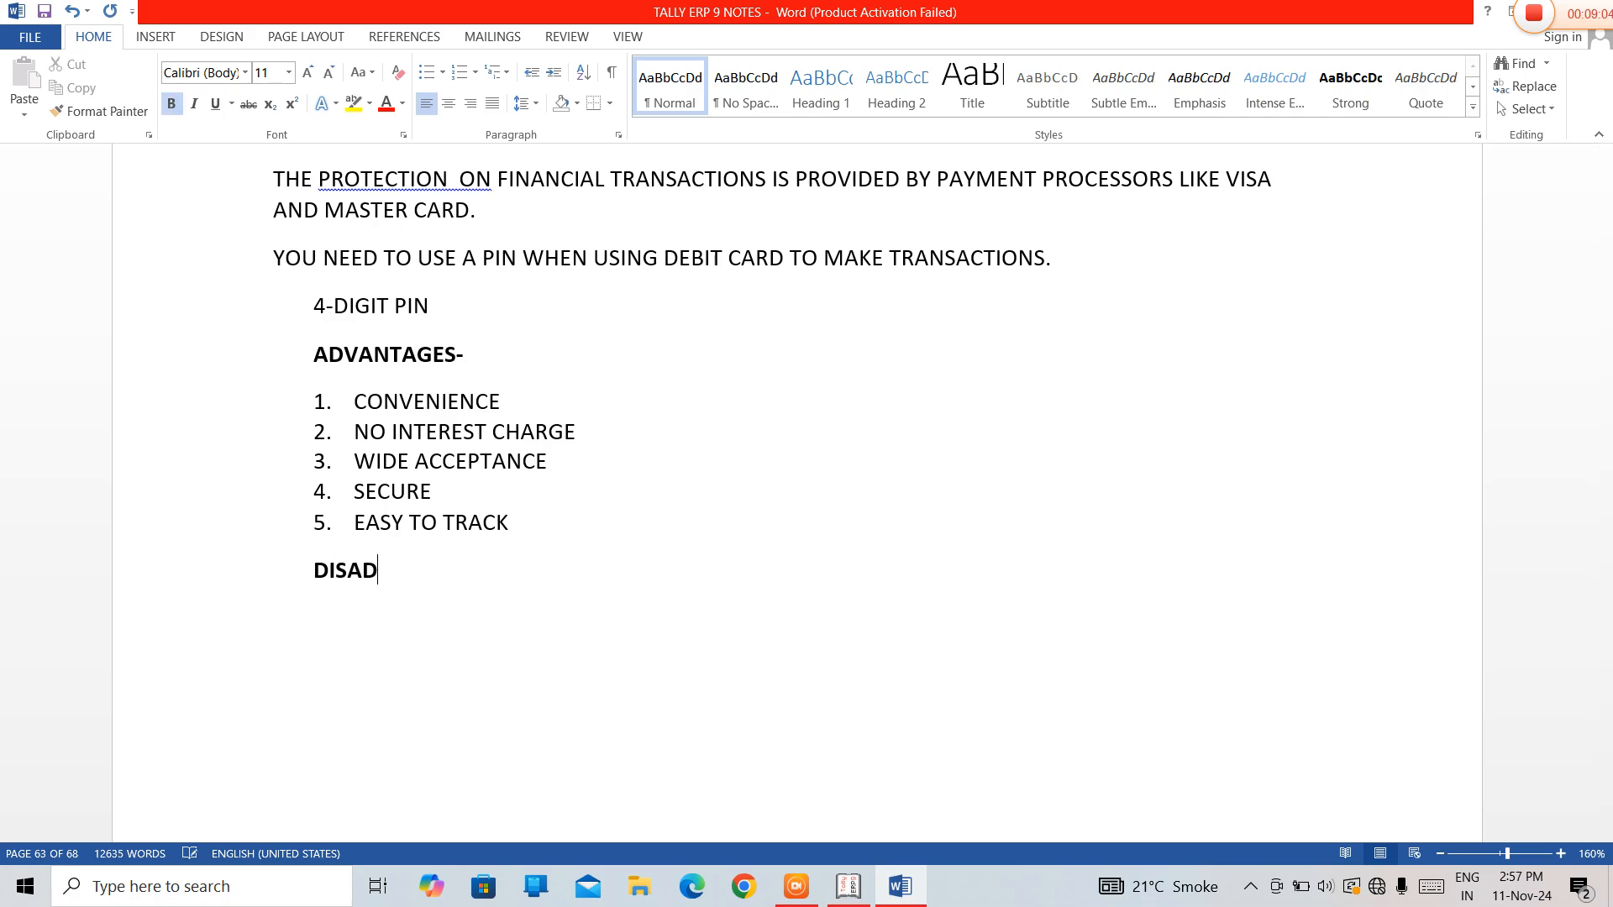
type("VANTAGES")
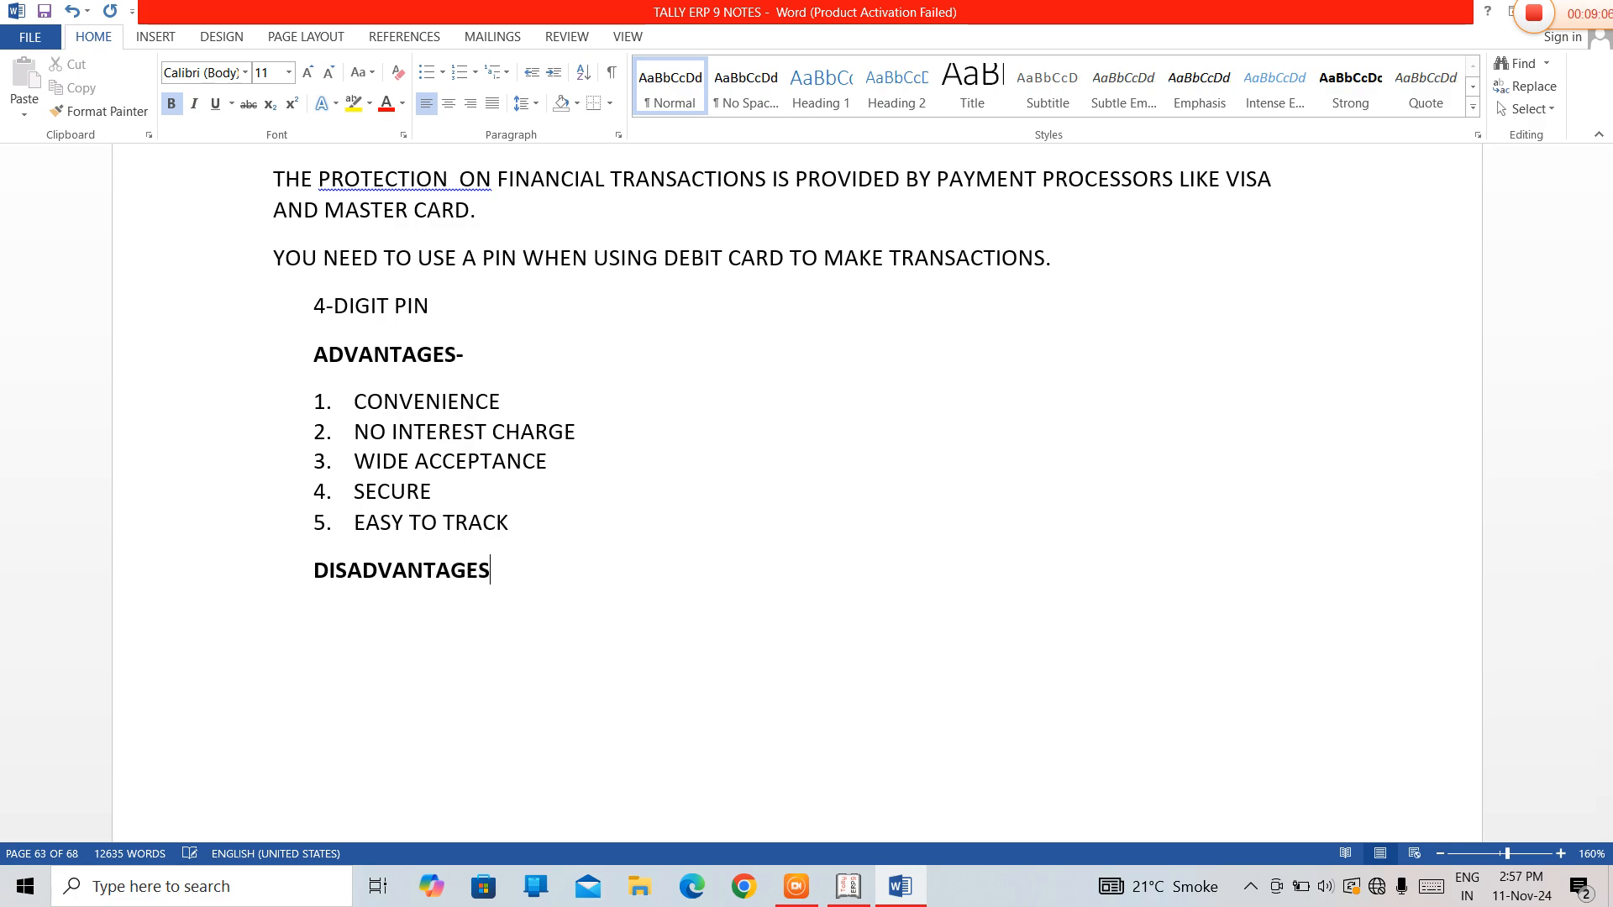
type("-")
key("Return")
key("ctrl+b")
Begin a numbered list under the disadvantages heading with the items "LIMITED BALANCE" and "NO CREDIT FACILITY".
type("1.")
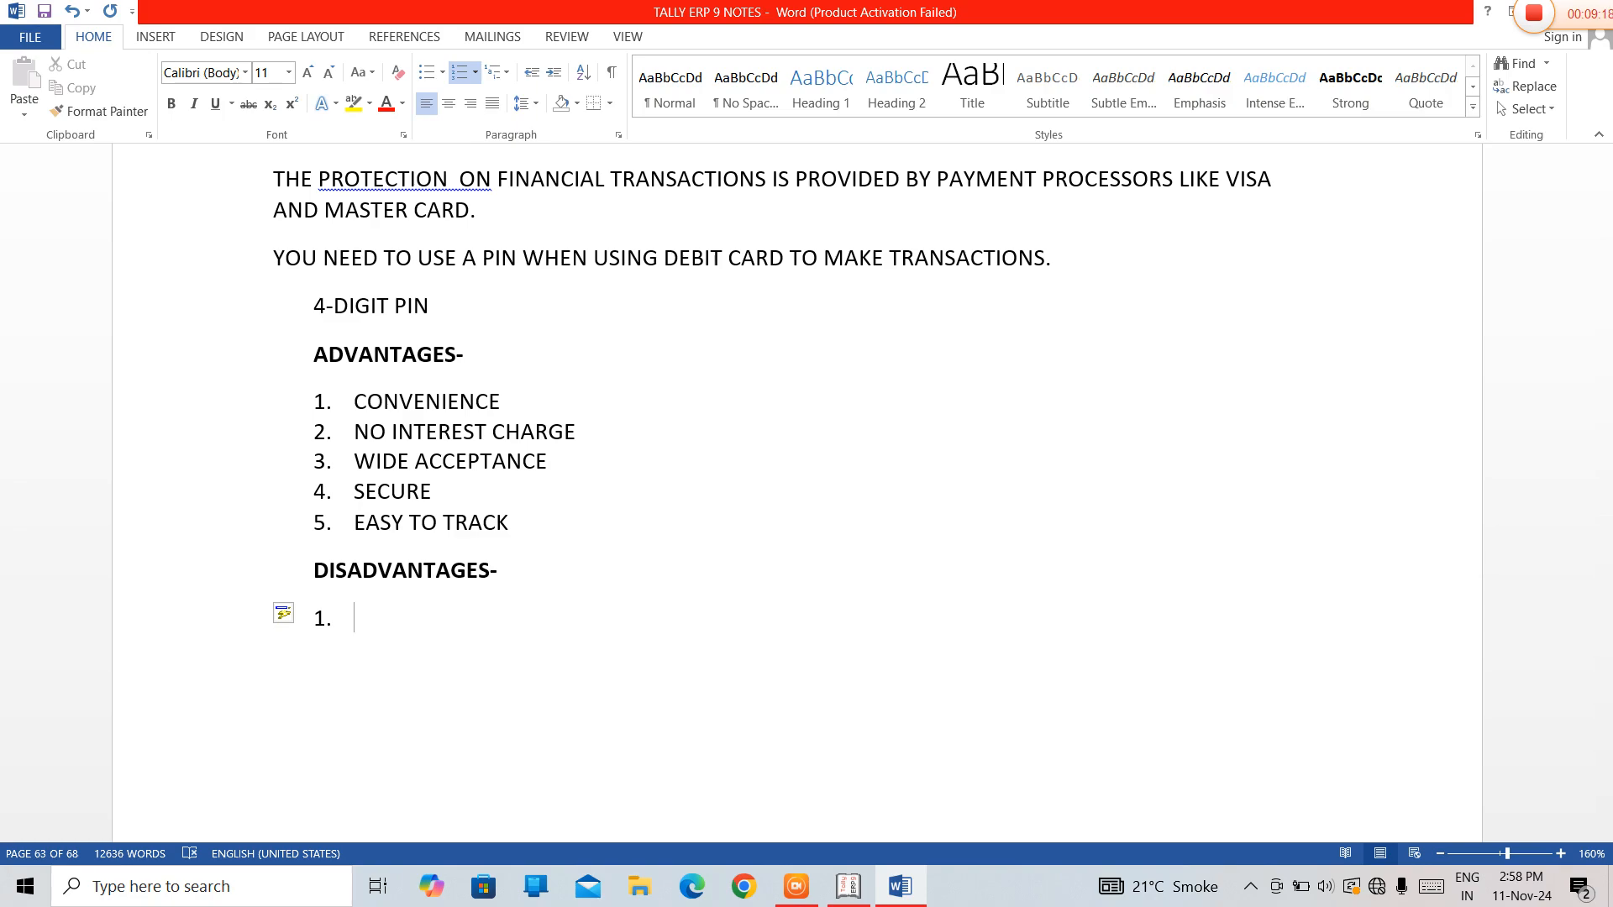
type("LIMITED BALANCE")
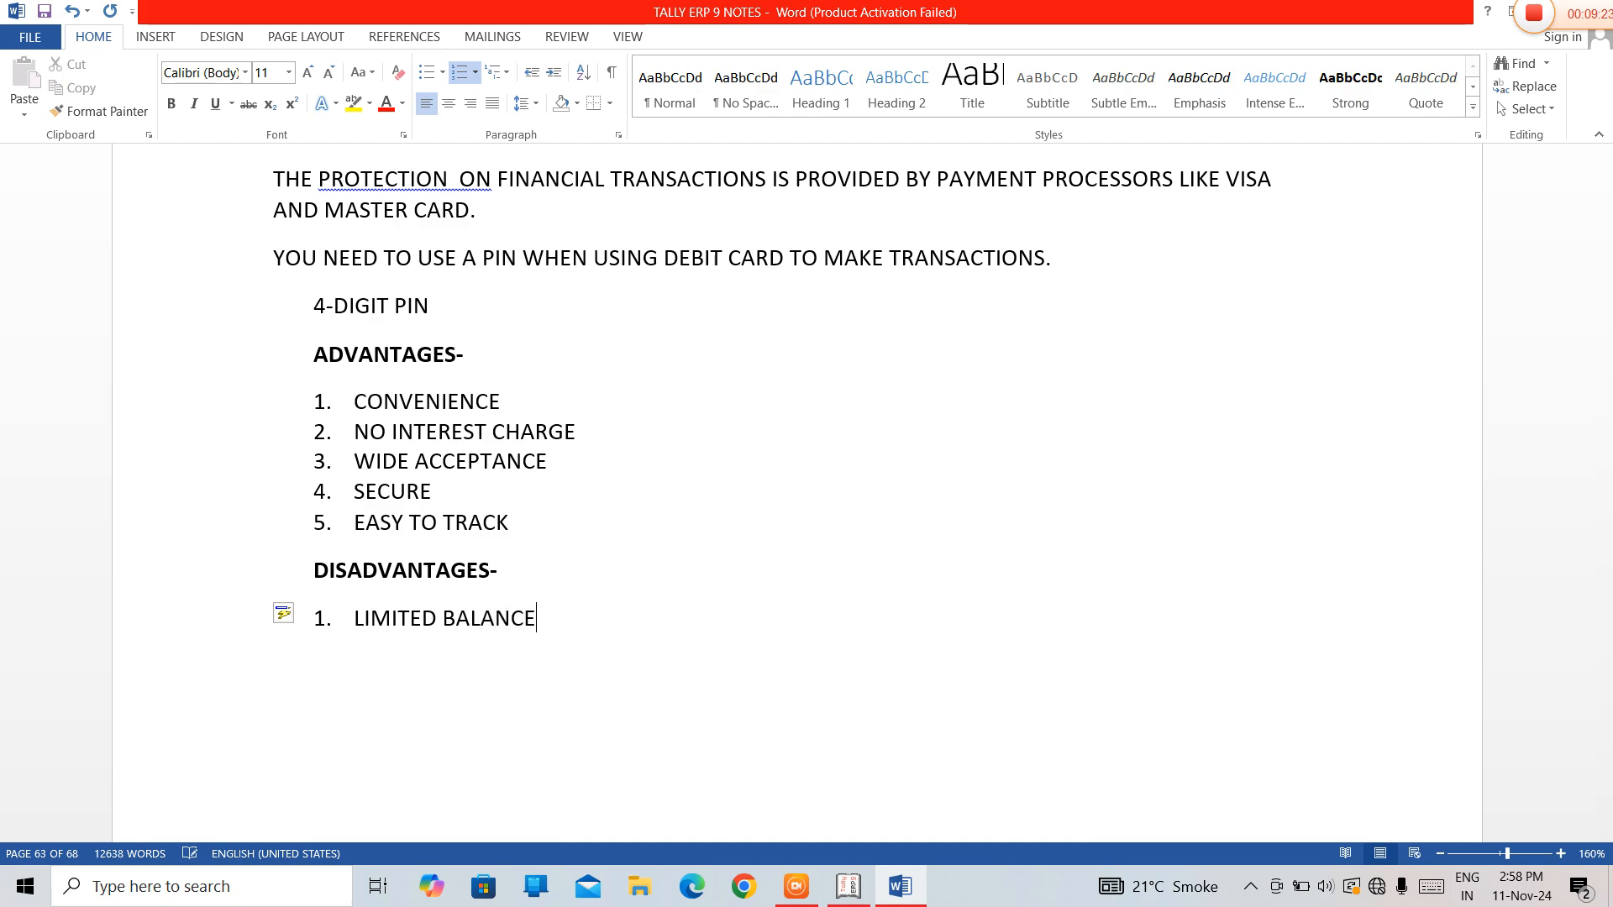
key("Return")
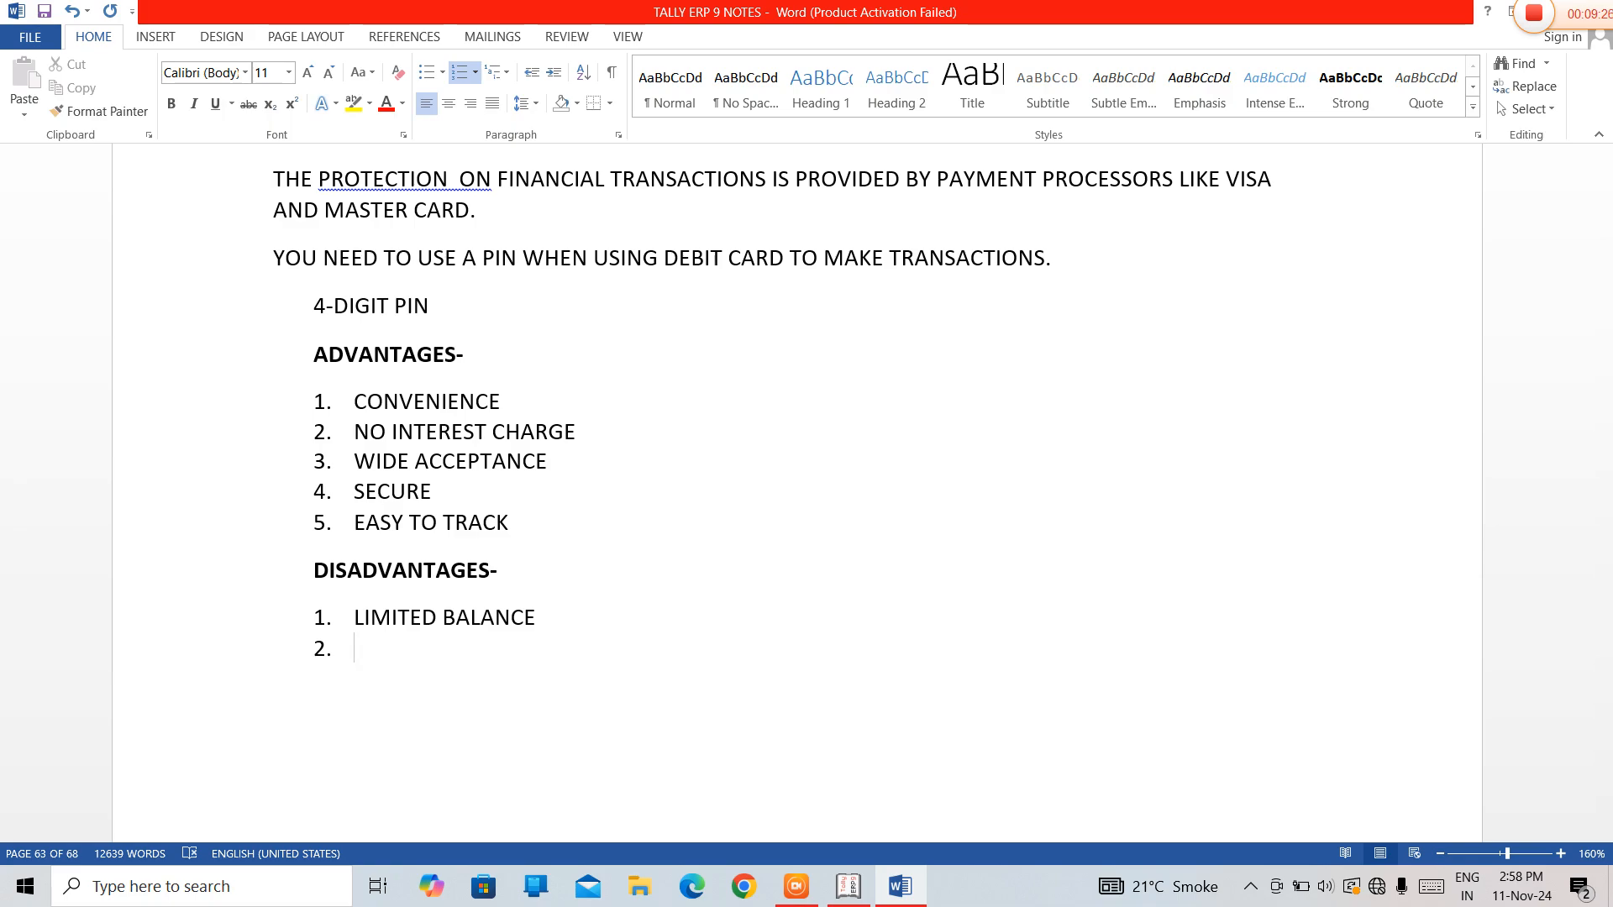
type("NO CREDIT FACILITY")
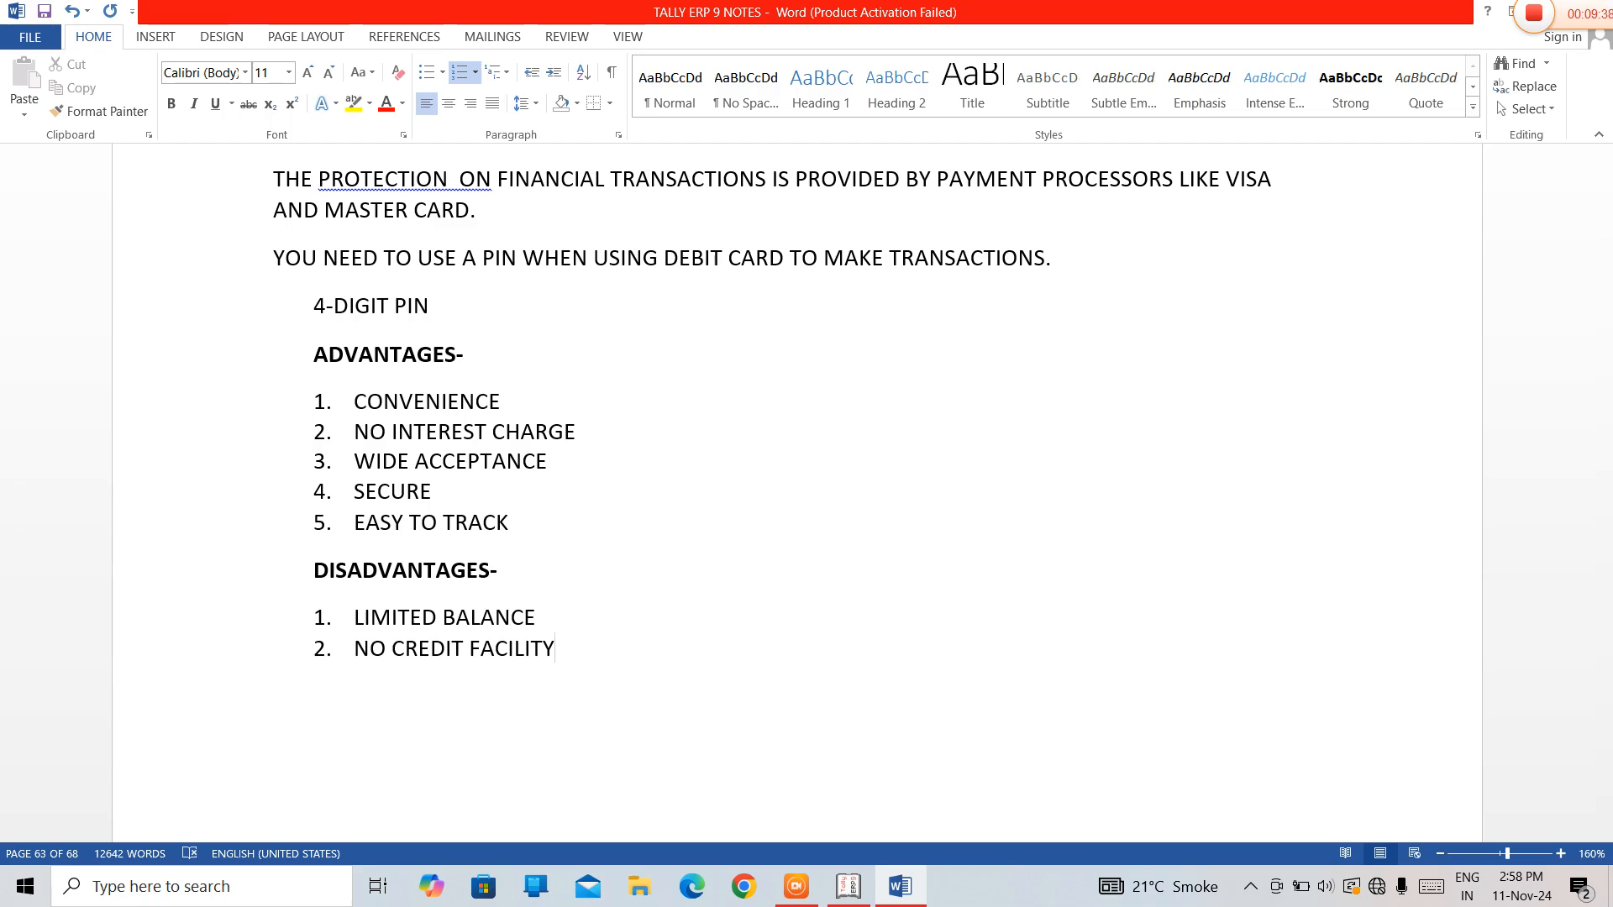
Complete the disadvantages list with the items "ATM FEES", "ONLINE RISKS" and "NO REWARDS".
key("Return")
type("A")
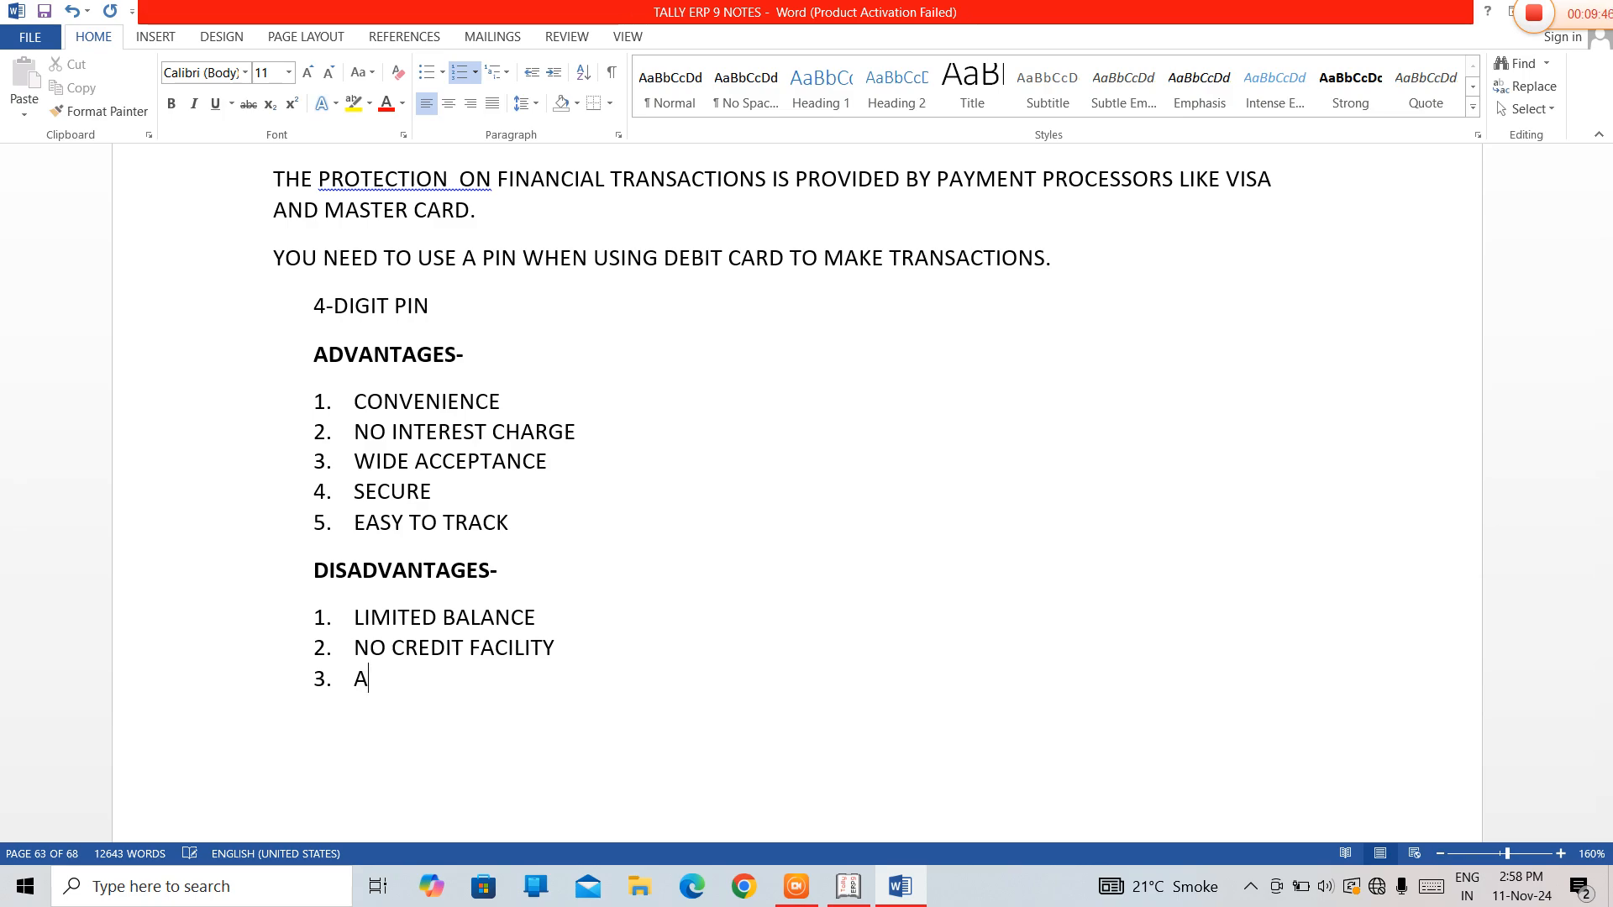
type("TM FEES")
key("Return")
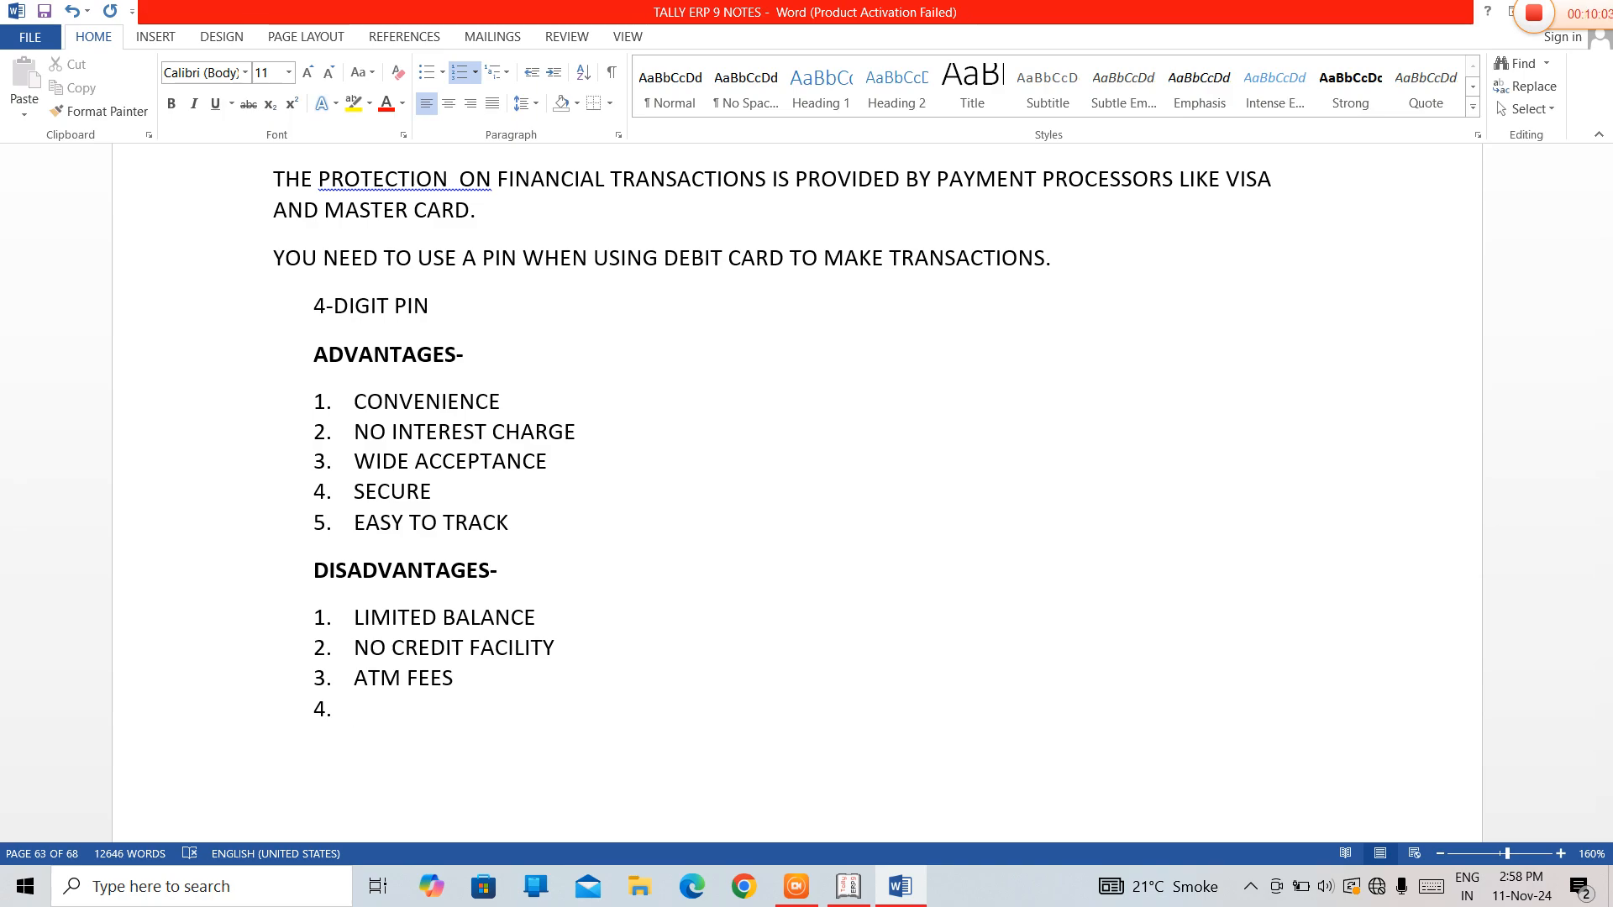
type("ON")
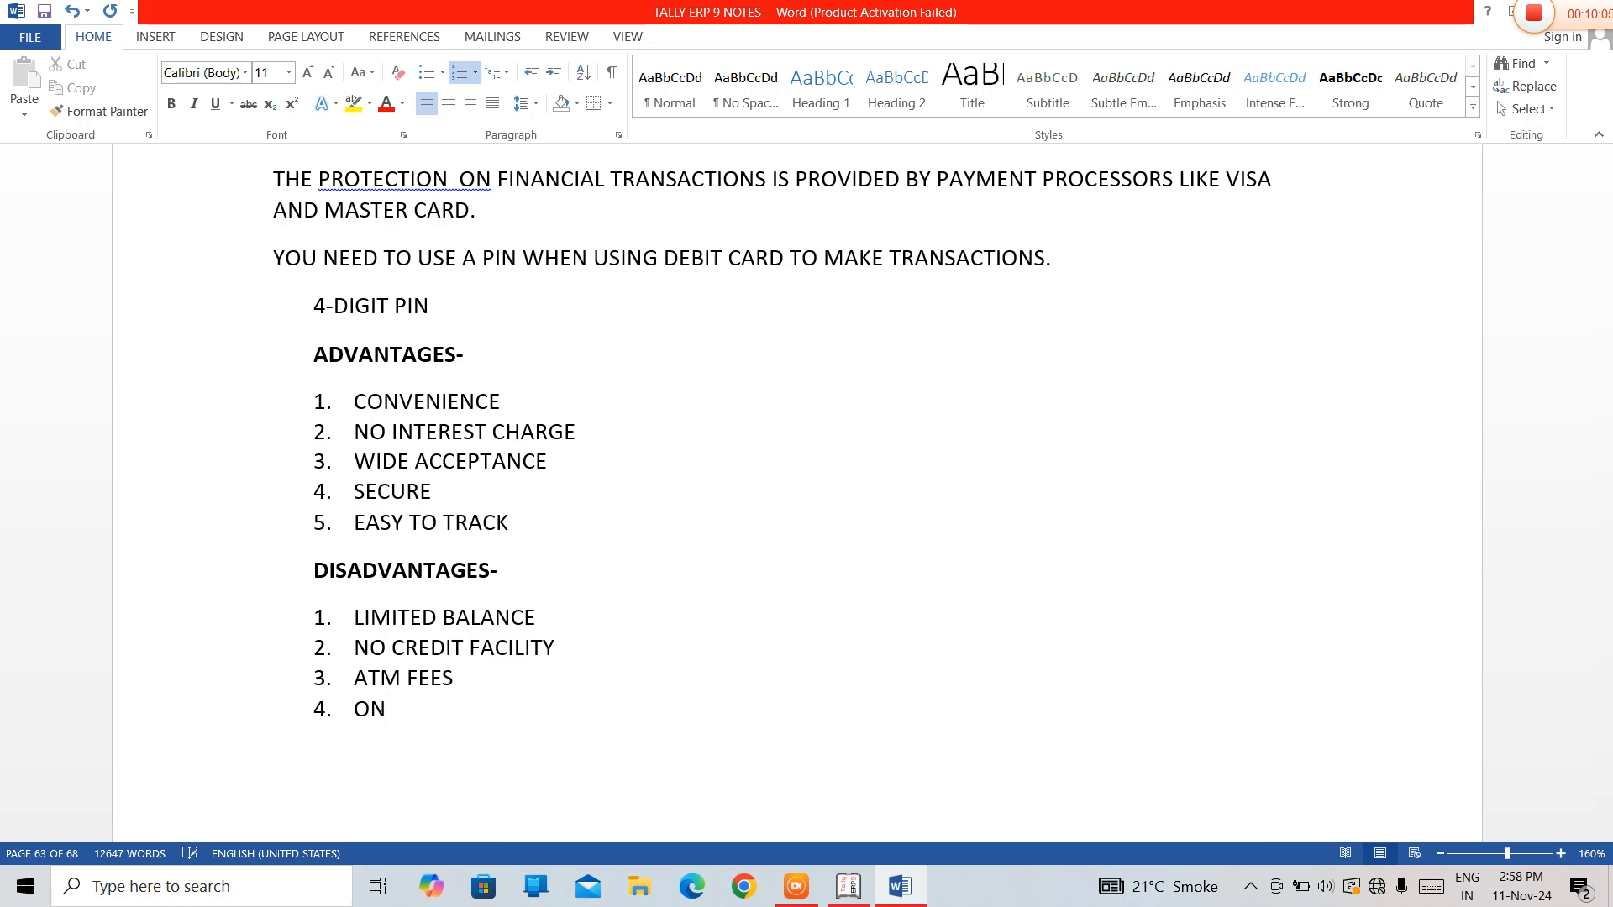
type("LINE RISKS")
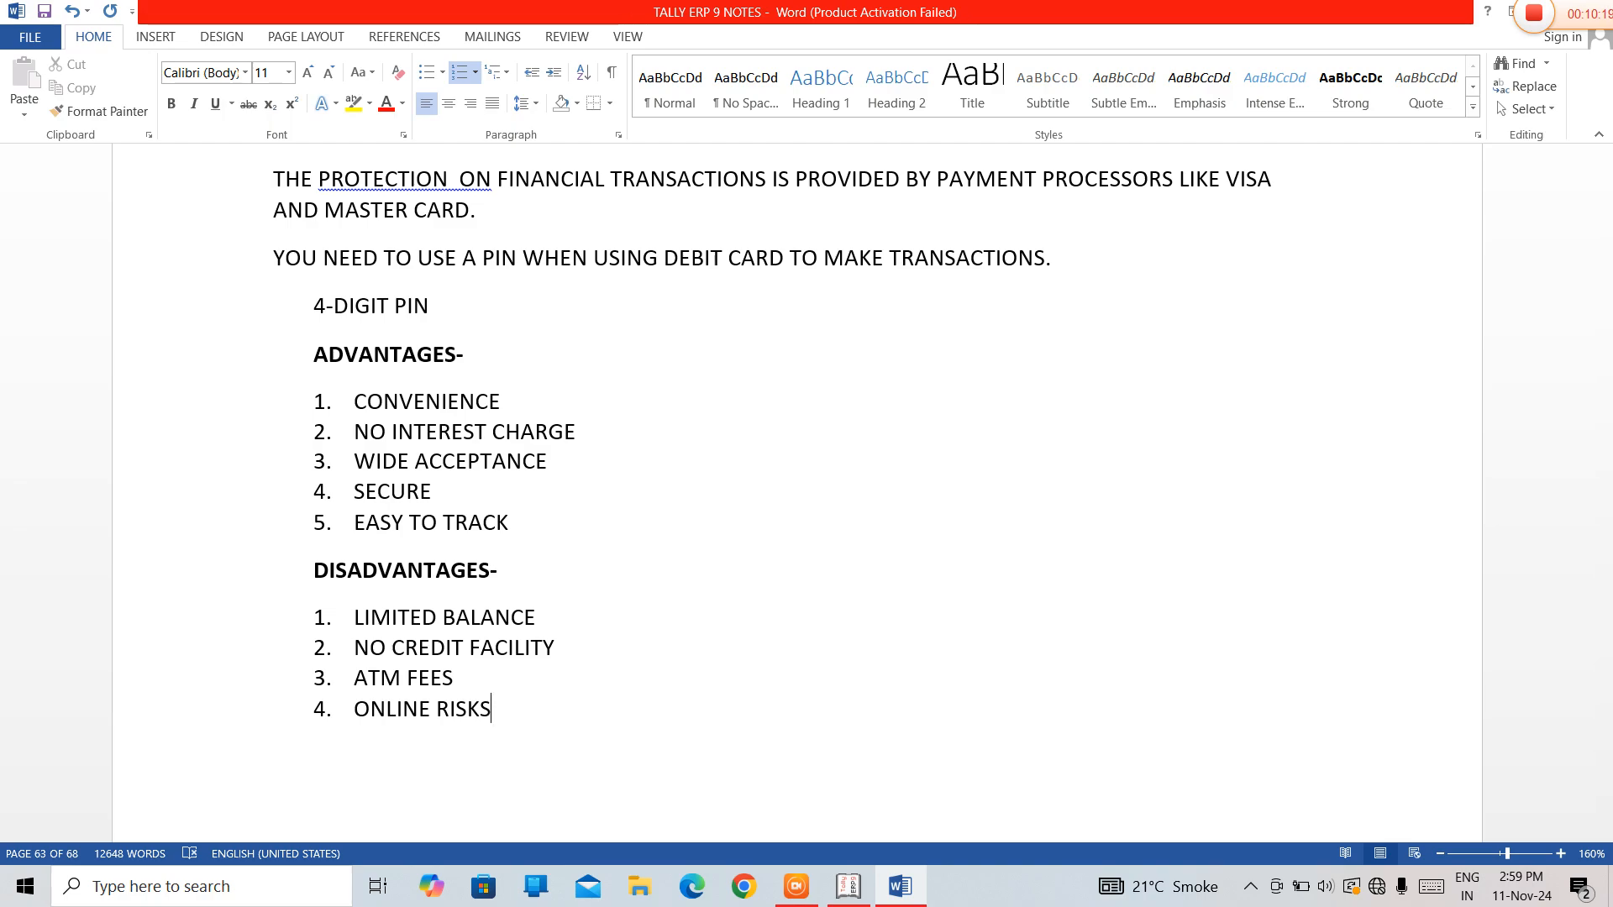
key("Return")
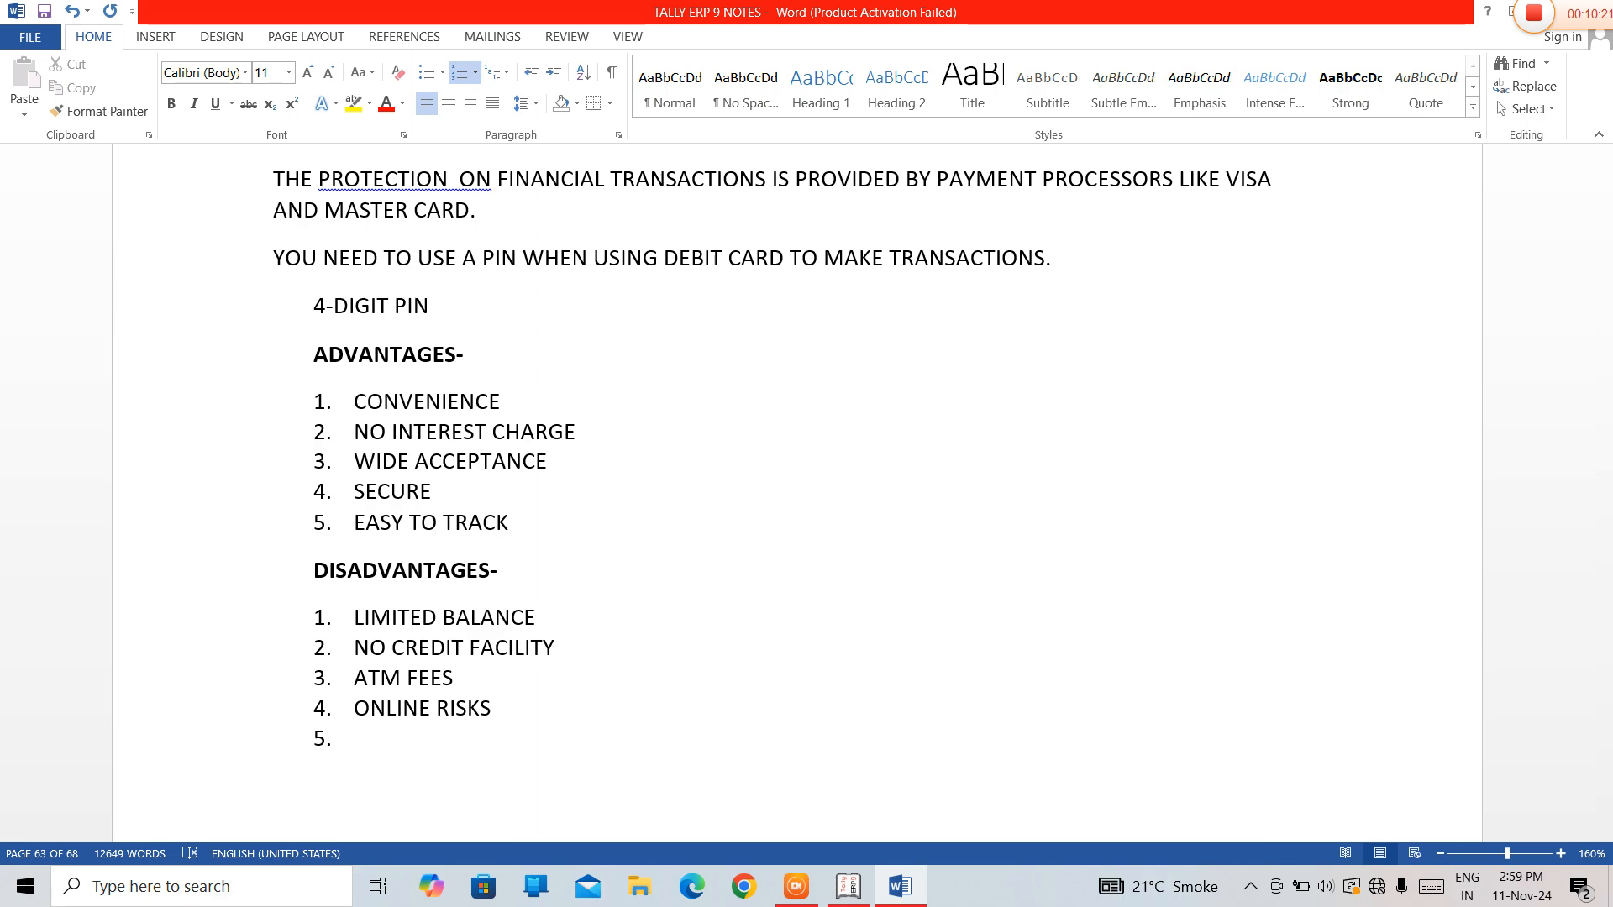
type("NO REWARDS")
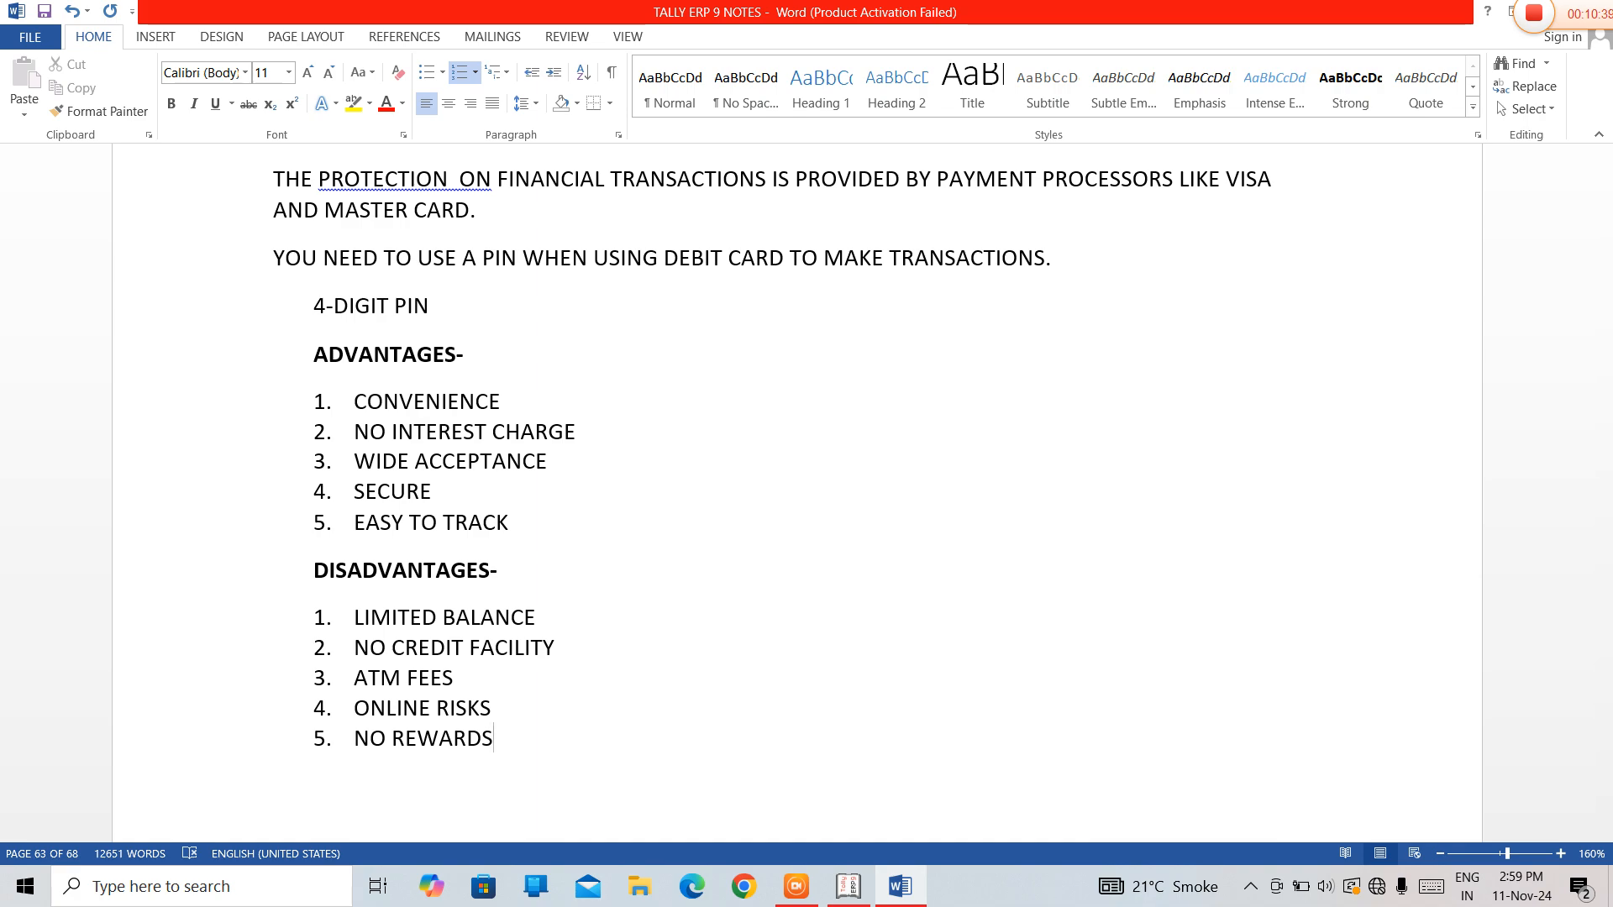
Remove the extra space between "PROTECTION" and "ON" in the third debit card paragraph.
key("Up")
key("Up")
key("Up")
key("Up")
key("Up")
key("Up")
key("Up")
key("Up")
key("Up")
key("Up")
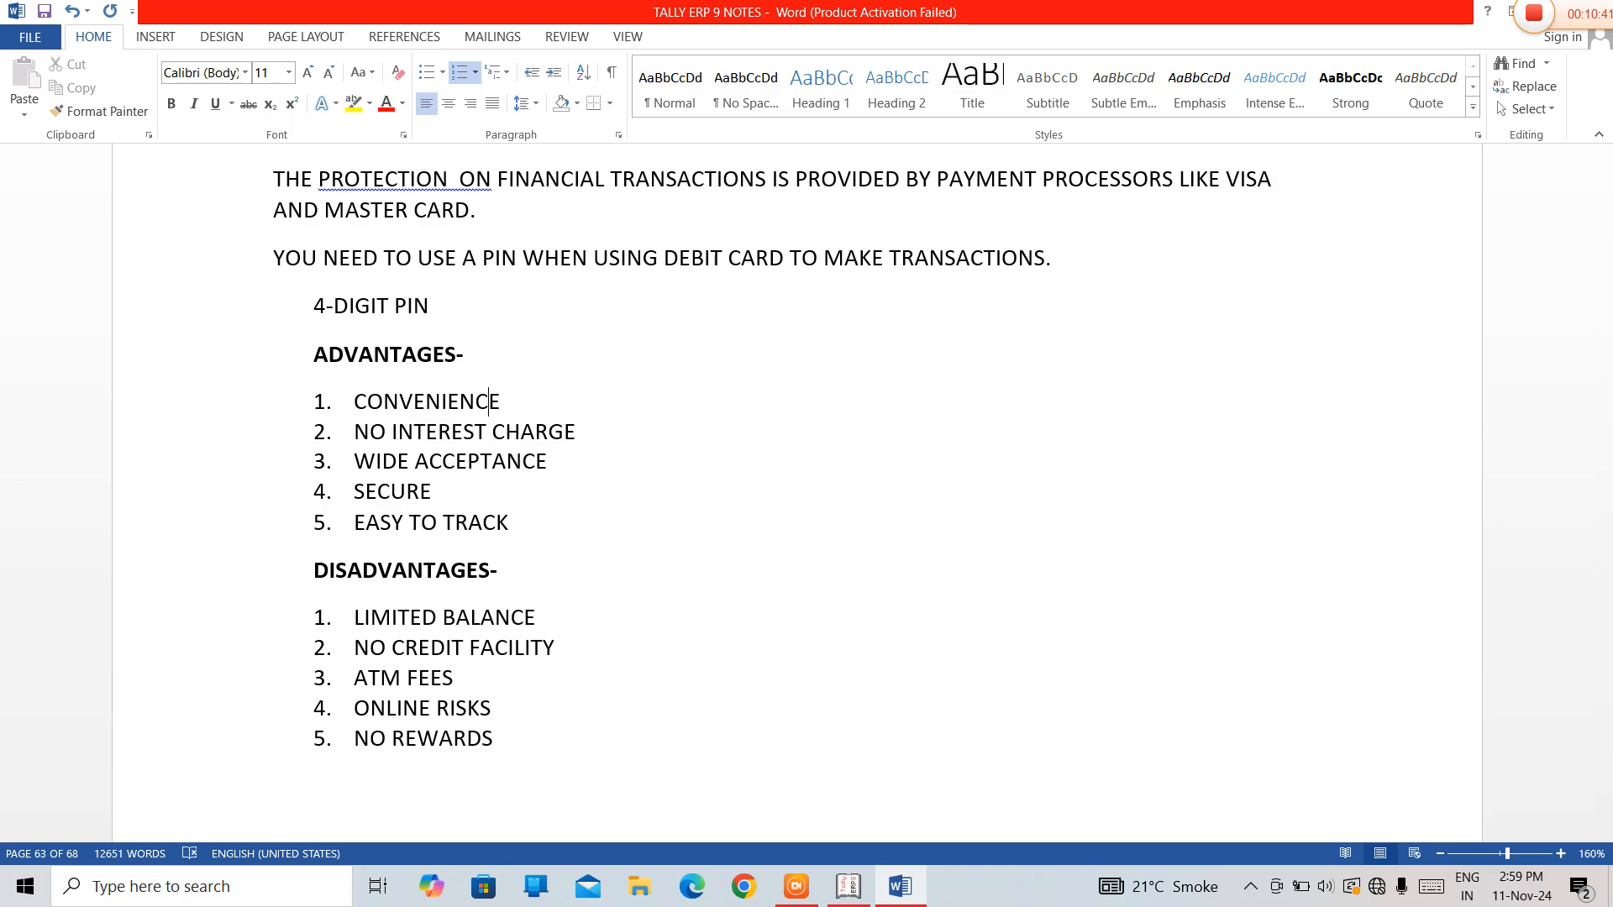
key("Up")
key("Up")
key("Up")
key("Up")
key("Up")
key("Up")
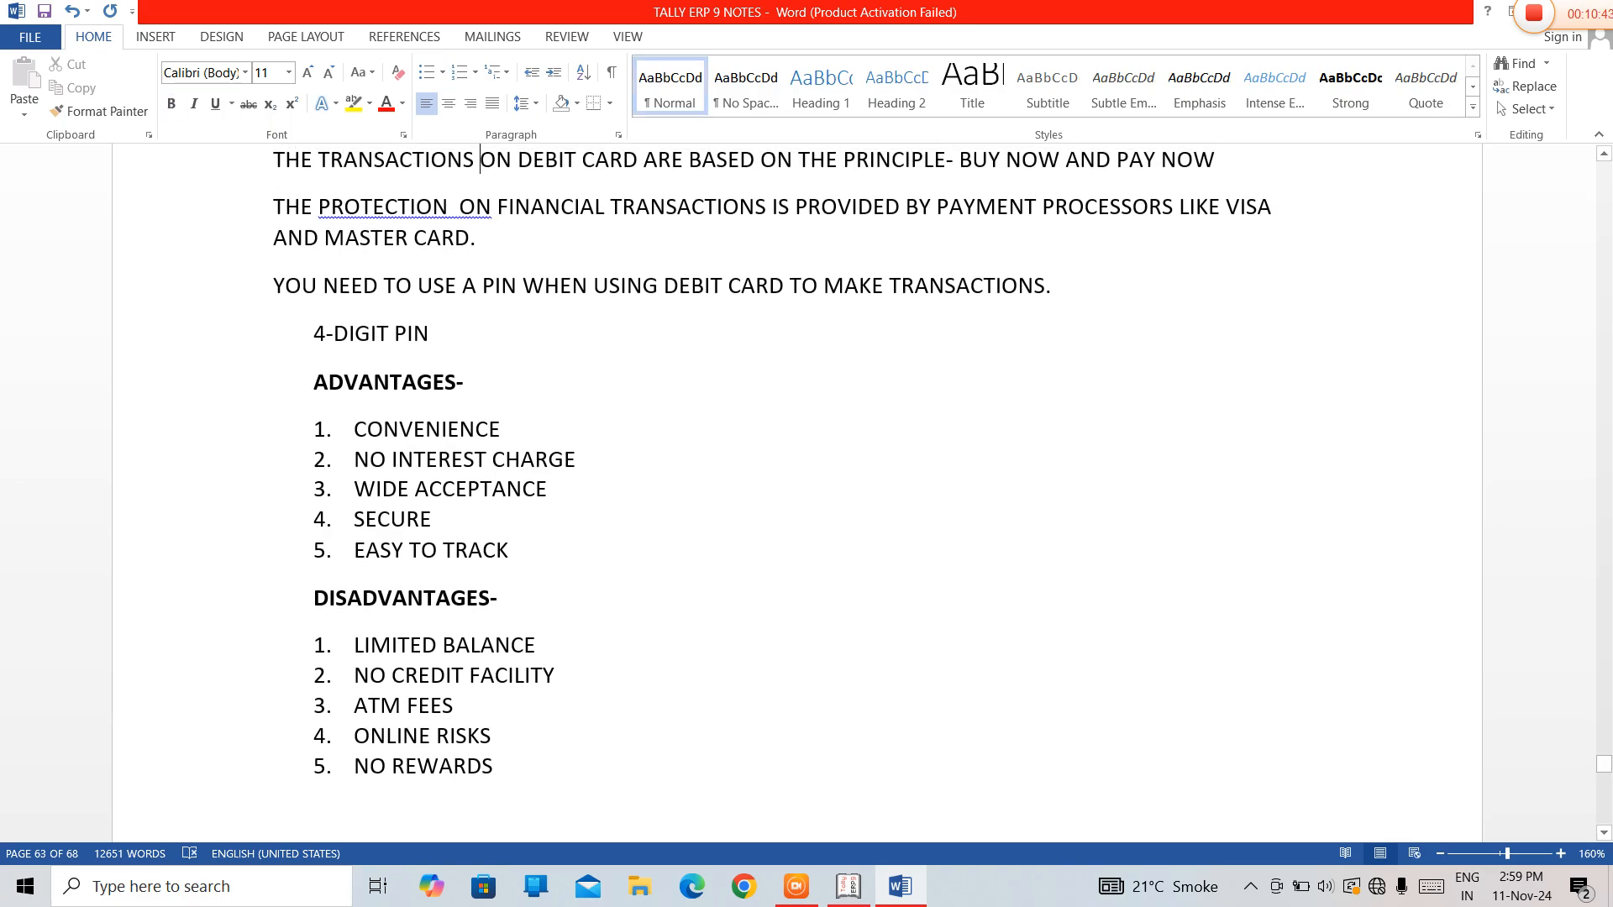
key("Left")
key("Down")
key("Left")
key("BackSpace")
Return to the start of the debit card section and select the document's entire text.
key("Up")
key("Up")
key("Up")
key("Up")
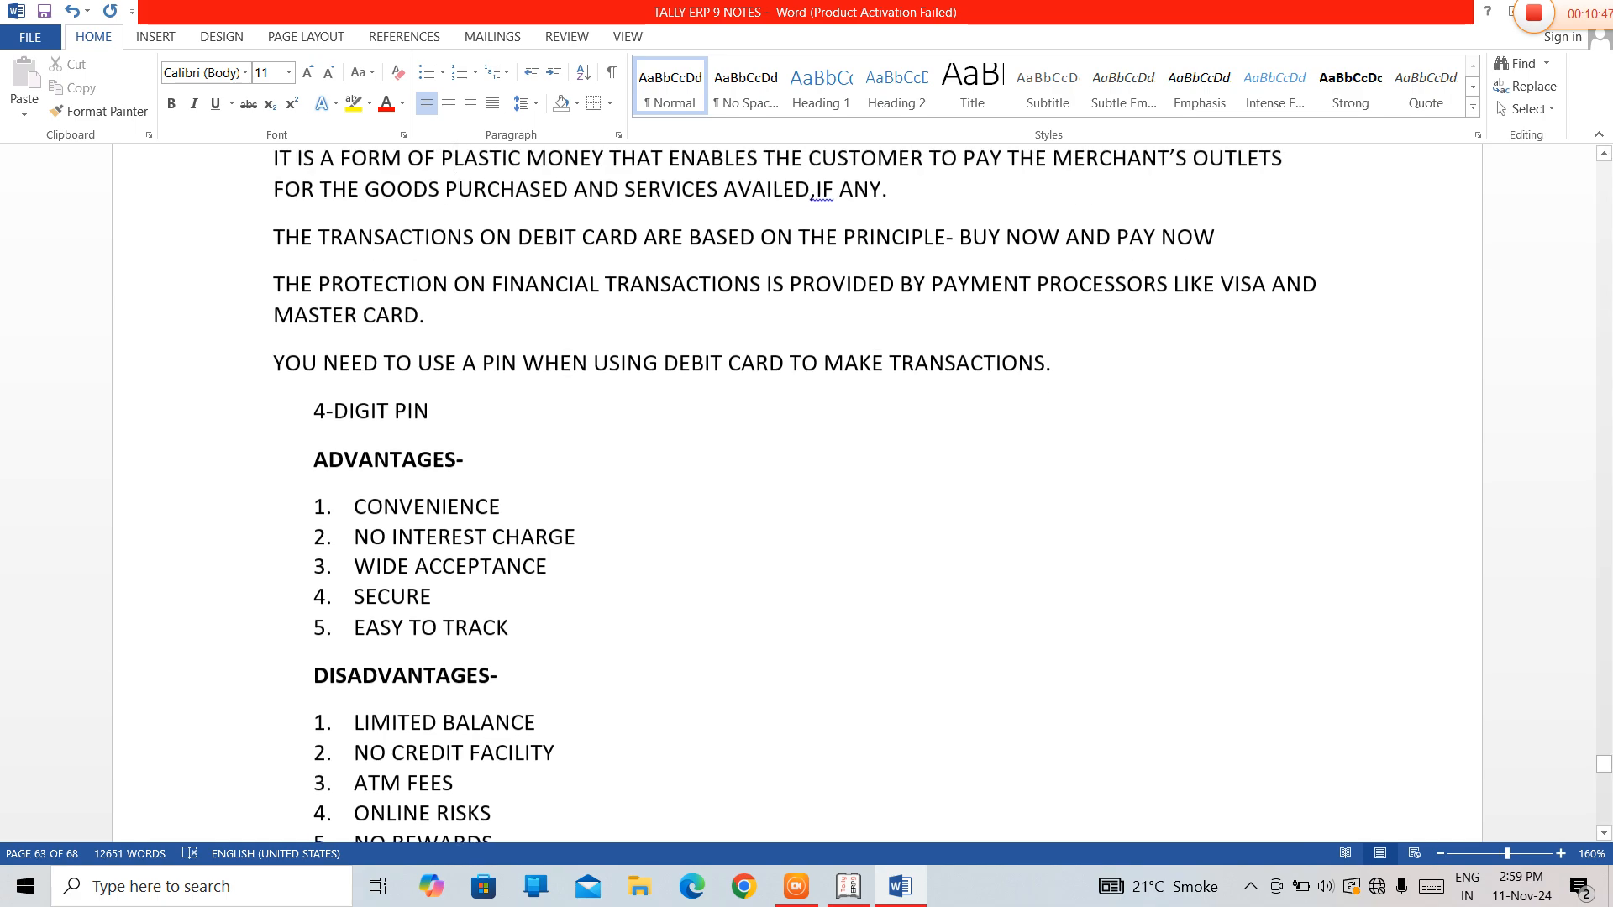
key("Down")
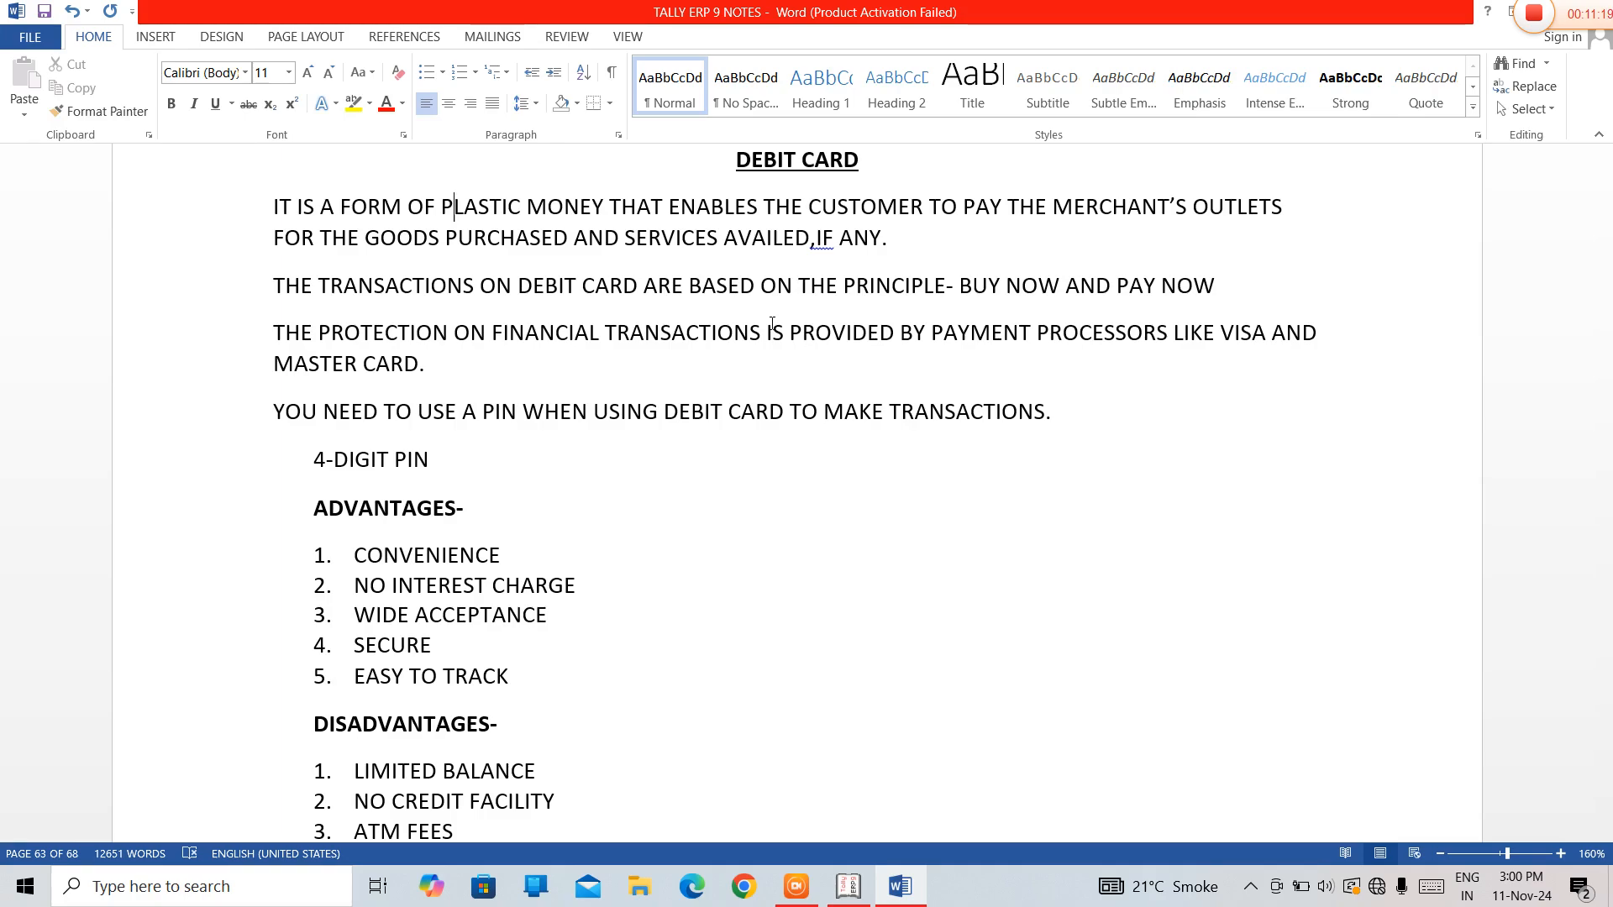
key("ctrl+a")
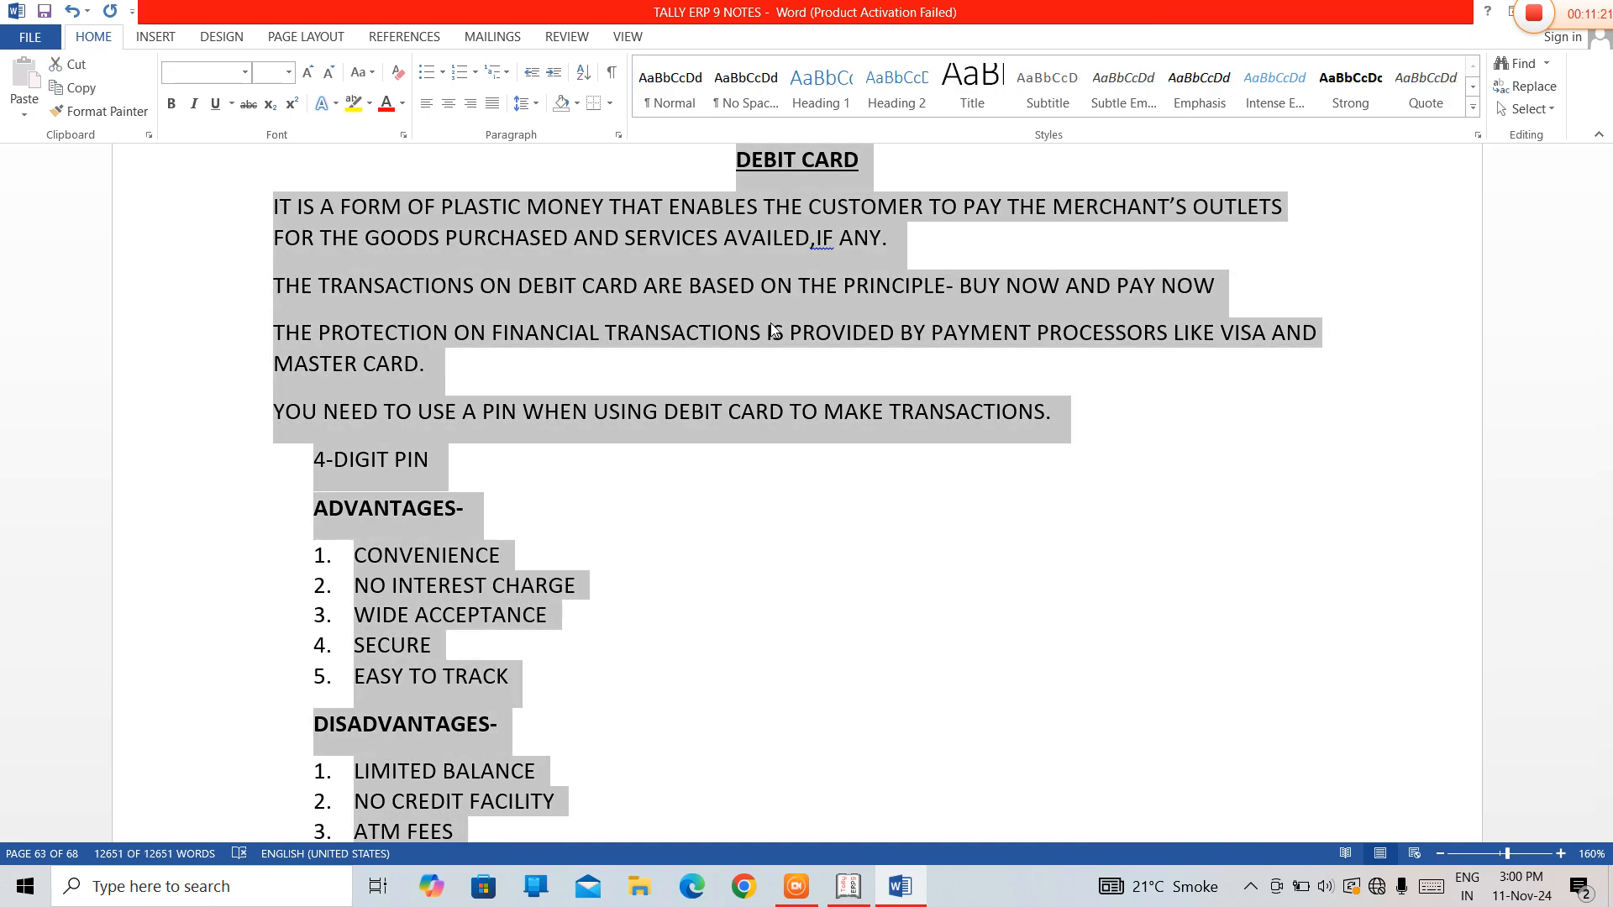